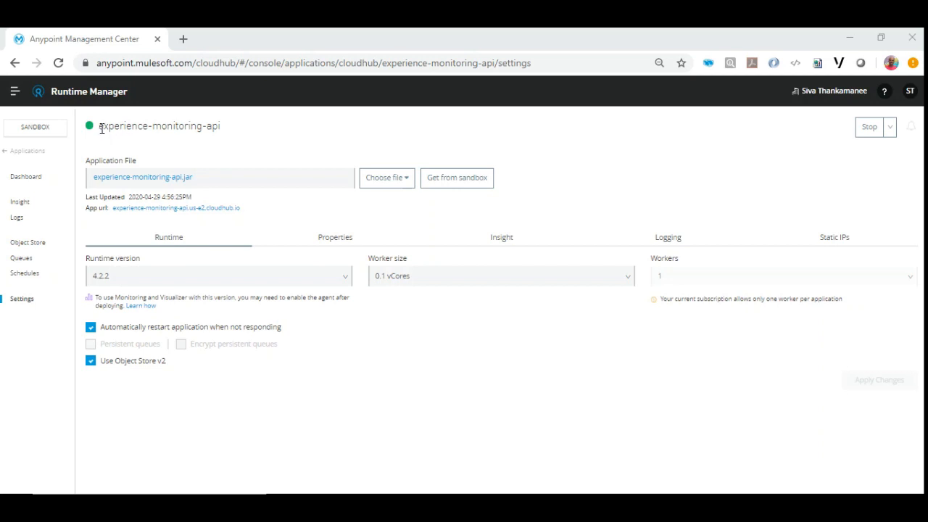
# Review the properties of the experience-monitoring-api application, including the analytics base URI and the platform client ID and secret entries.
pyautogui.moveTo(98, 127); pyautogui.dragTo(230, 125)
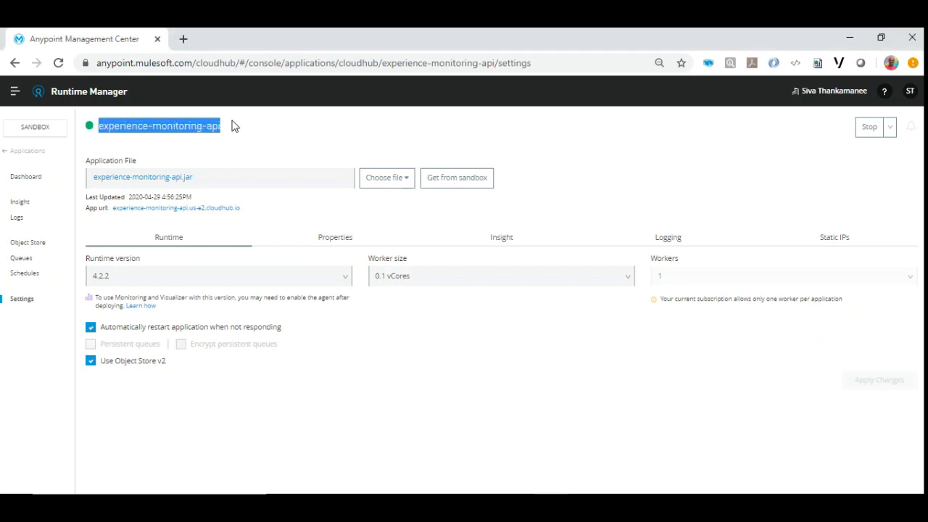
pyautogui.click(232, 127)
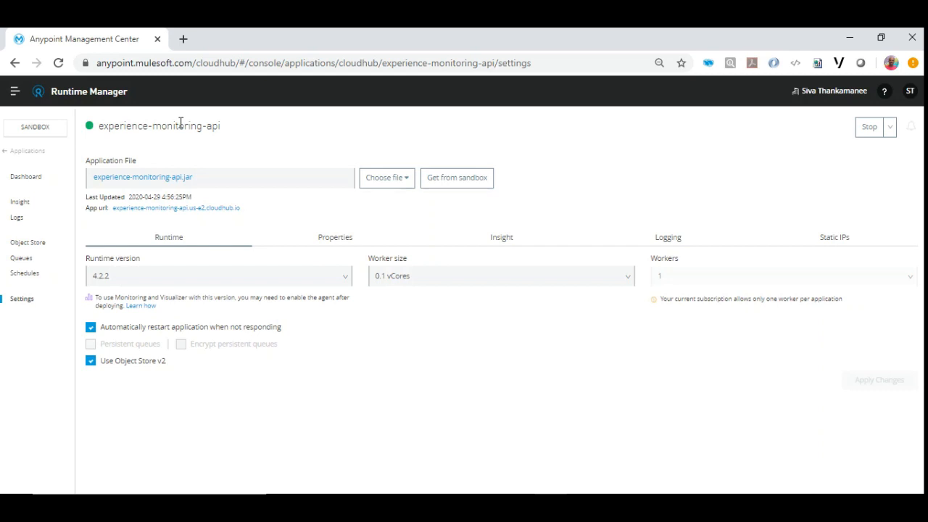
pyautogui.click(332, 239)
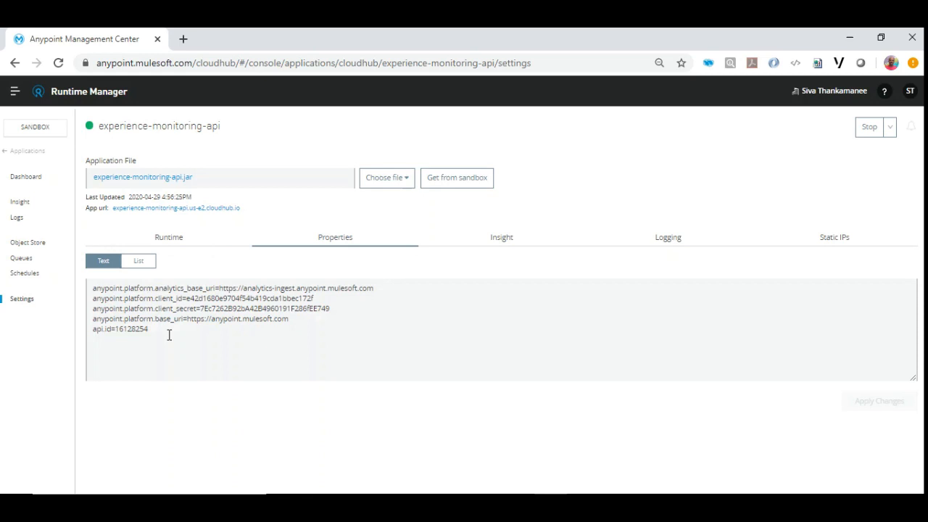
pyautogui.doubleClick(156, 289)
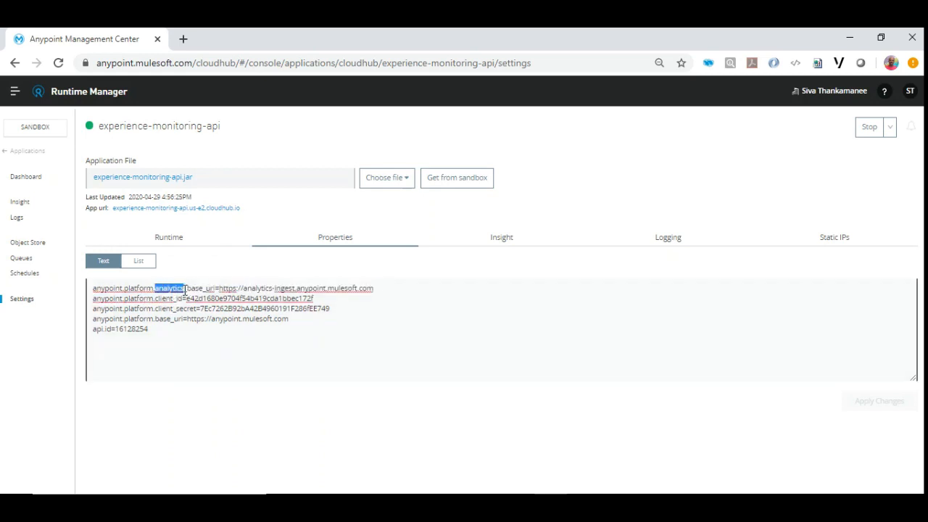
pyautogui.moveTo(94, 288); pyautogui.dragTo(216, 288)
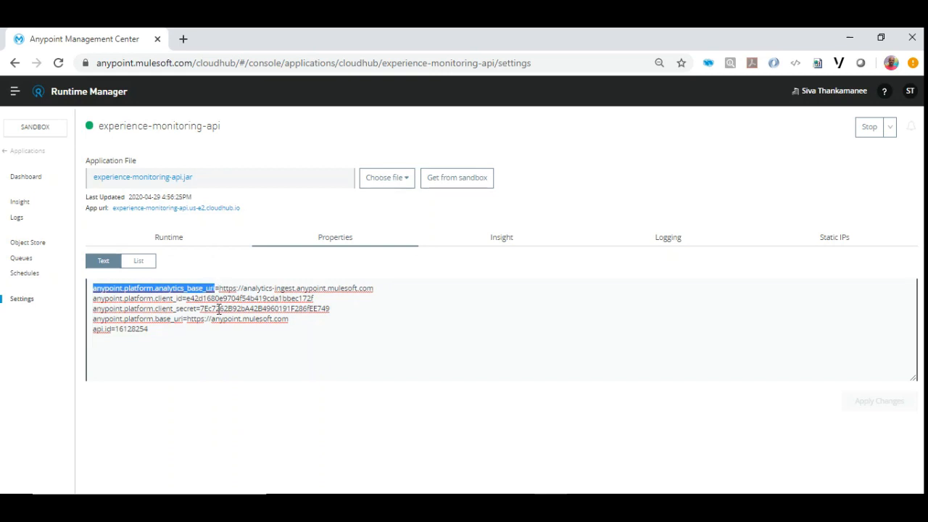
pyautogui.moveTo(356, 309); pyautogui.dragTo(76, 299)
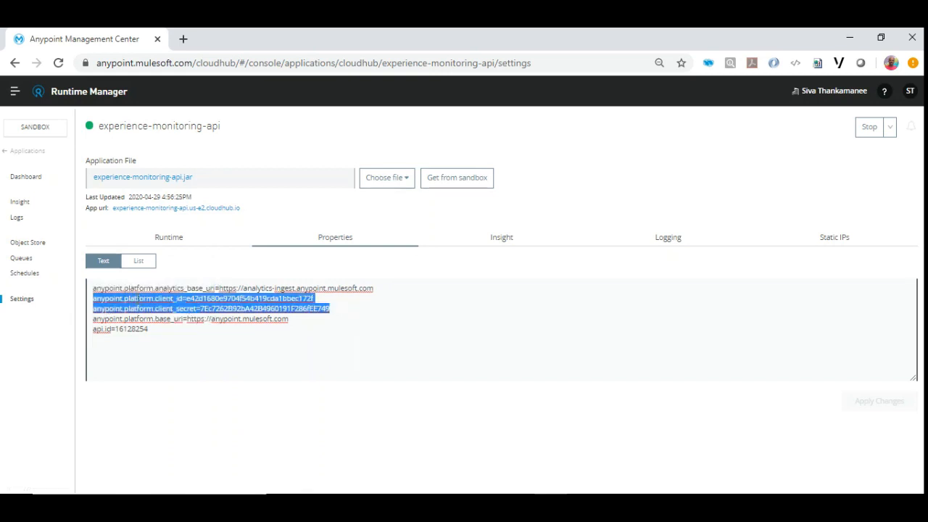
pyautogui.click(166, 298)
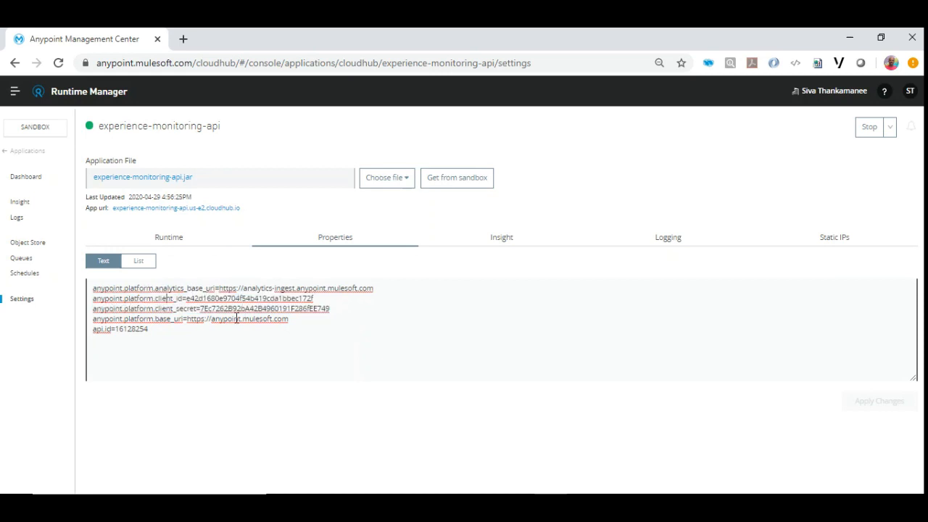
# Open the Sandbox environment's details in Access Management and reveal its client secret.
pyautogui.click(821, 94)
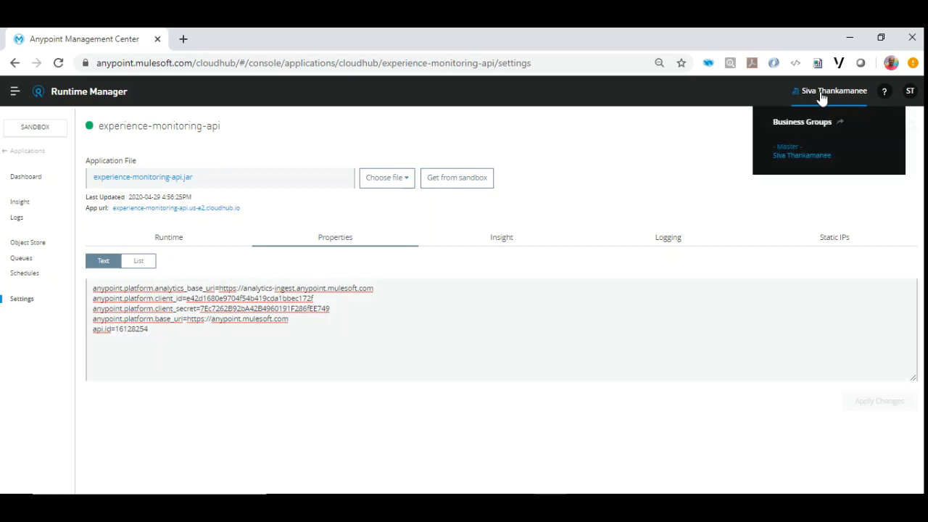
pyautogui.click(803, 129)
pyautogui.click(252, 36)
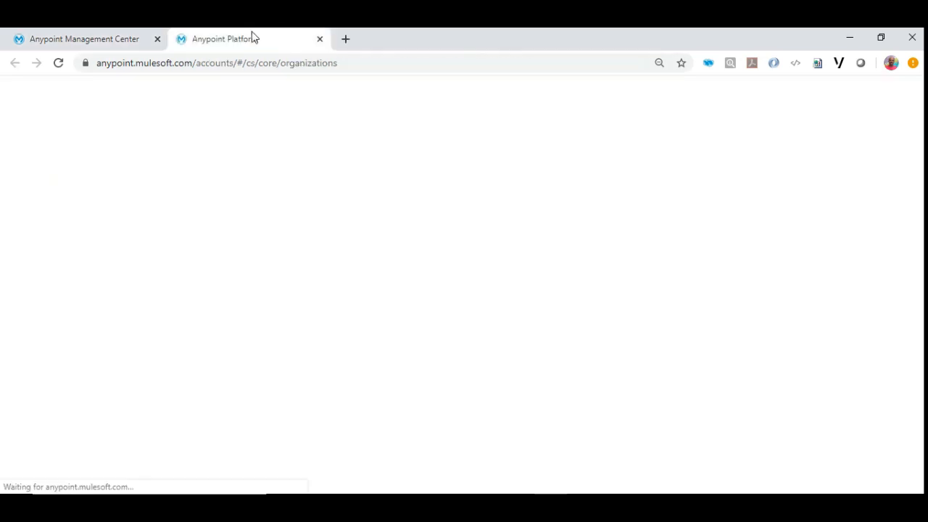
pyautogui.click(31, 179)
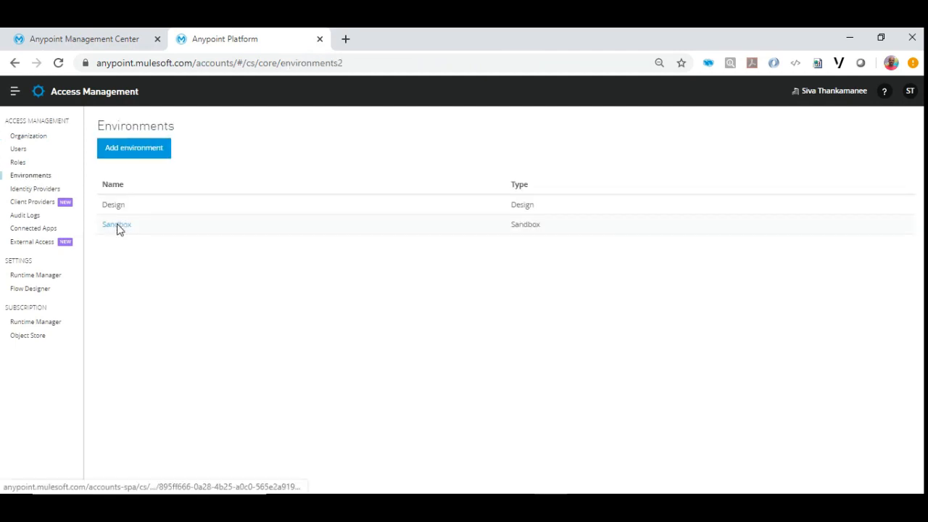
pyautogui.click(117, 226)
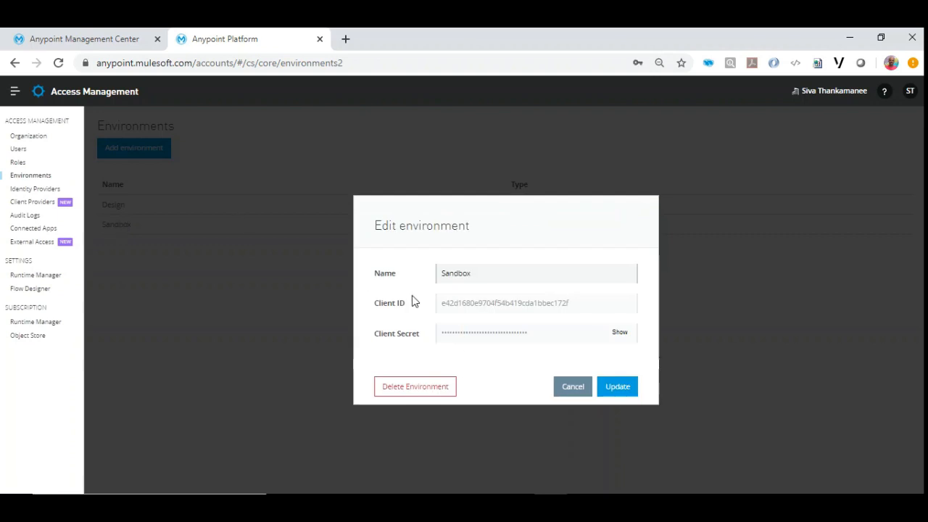
pyautogui.click(618, 333)
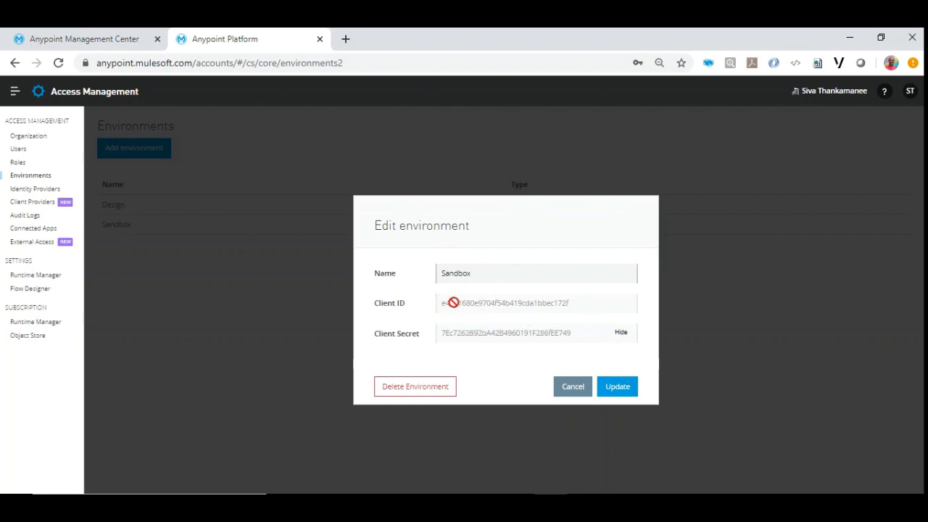
# Return to the experience-monitoring-api properties and check the analytics base URI and api.id entries.
pyautogui.click(78, 41)
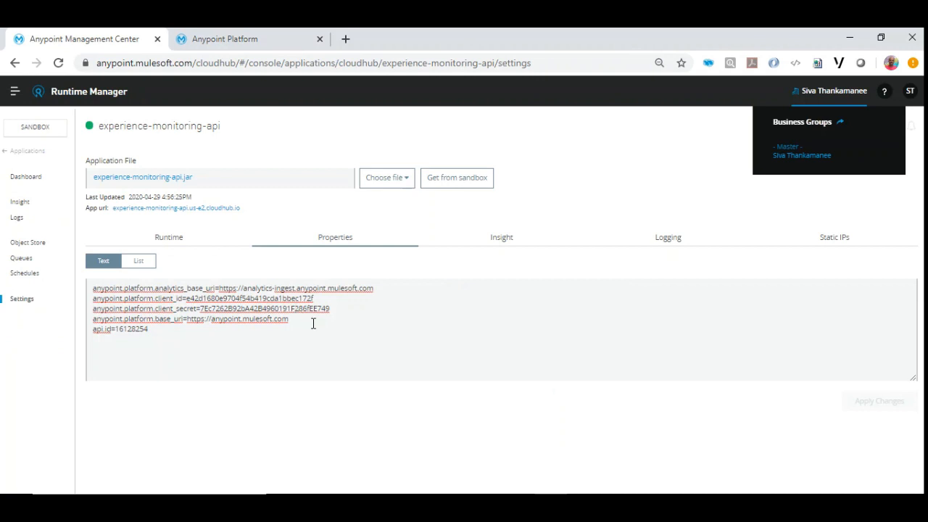
pyautogui.moveTo(154, 288); pyautogui.dragTo(186, 290)
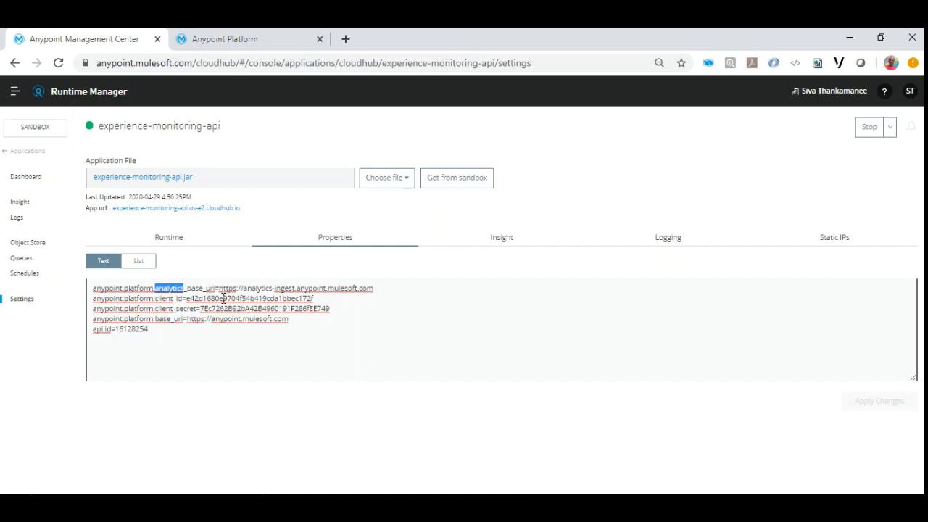
pyautogui.click(165, 330)
pyautogui.moveTo(116, 329); pyautogui.dragTo(160, 328)
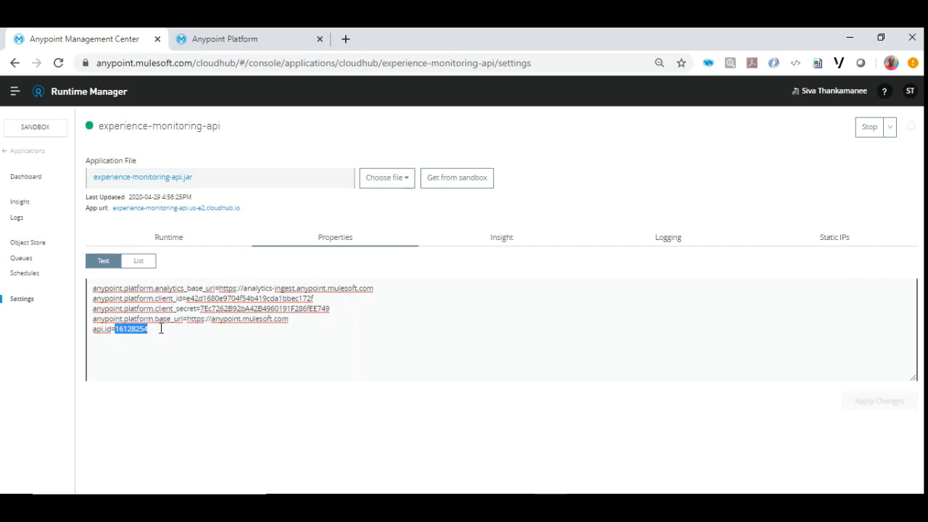
# Go to API Manager and view the options for adding a managed API.
pyautogui.click(21, 89)
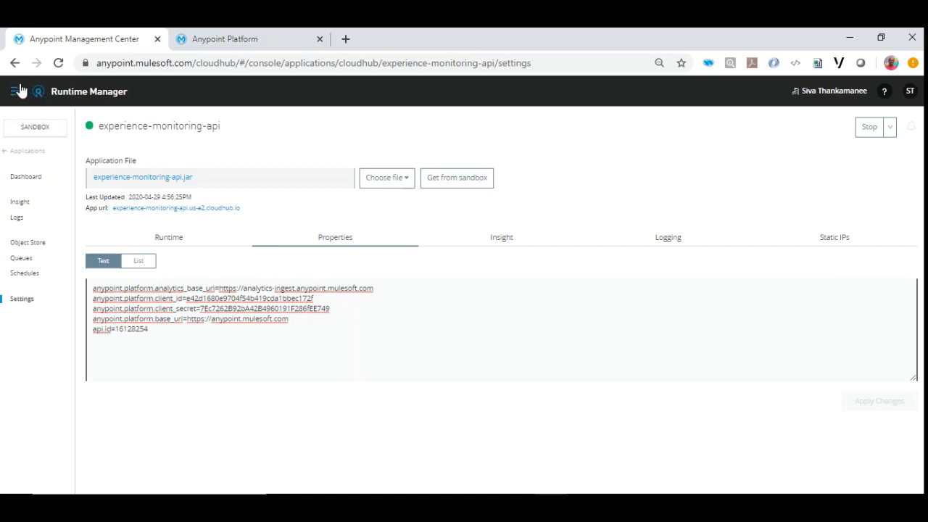
pyautogui.click(81, 246)
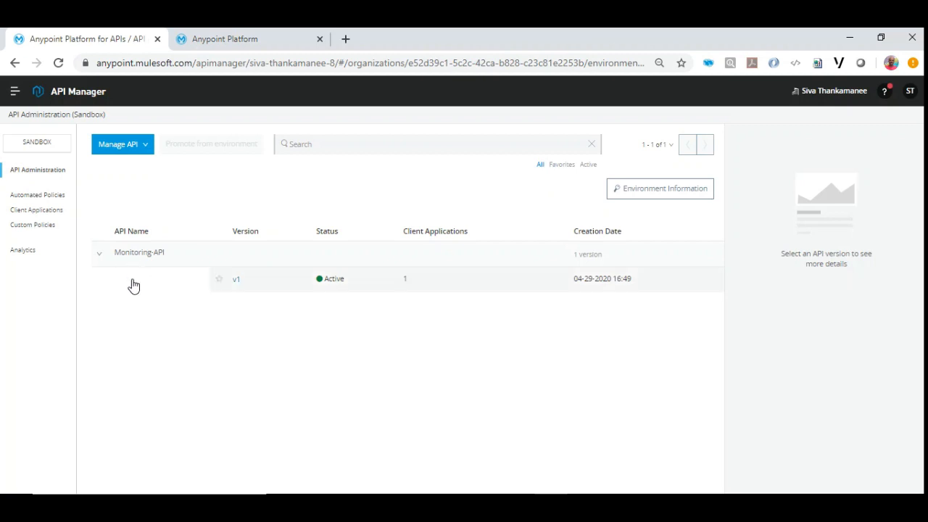
pyautogui.click(144, 149)
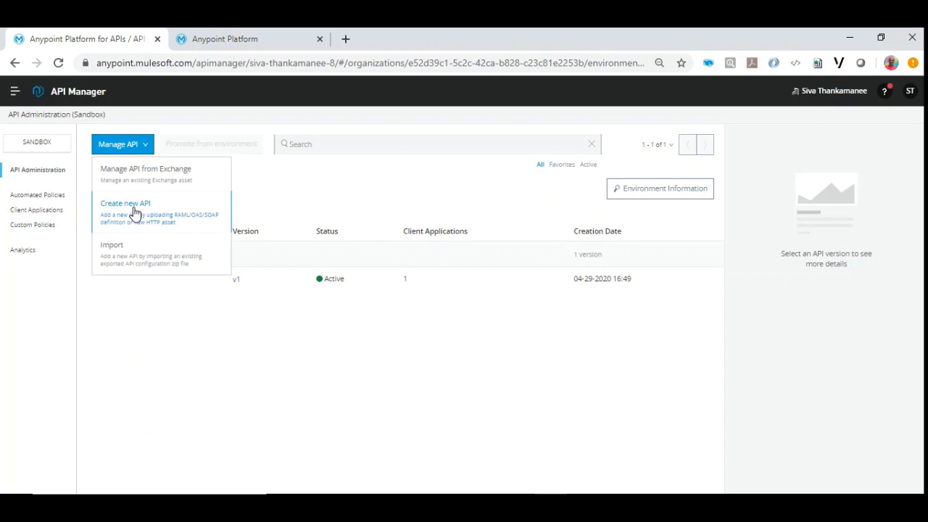
pyautogui.click(62, 320)
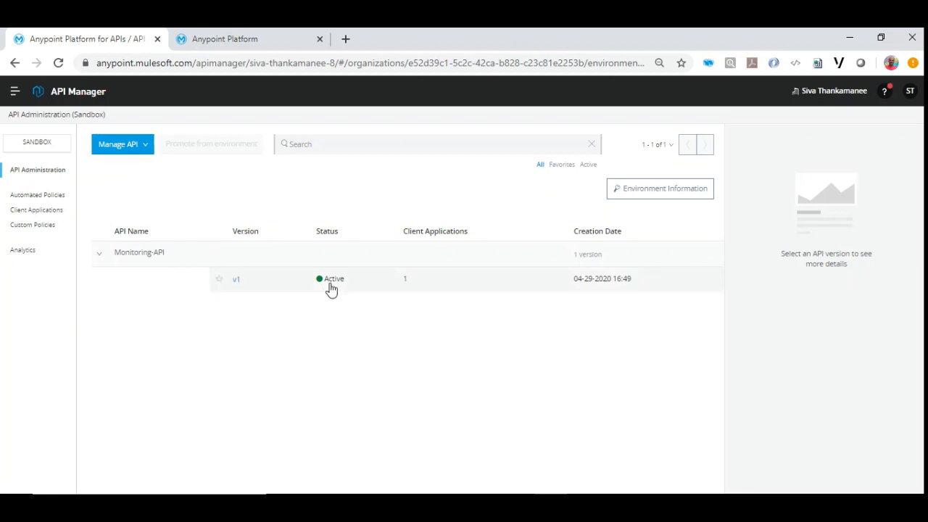
# Open version v1 of Monitoring-API and examine its settings and applied policies.
pyautogui.click(235, 283)
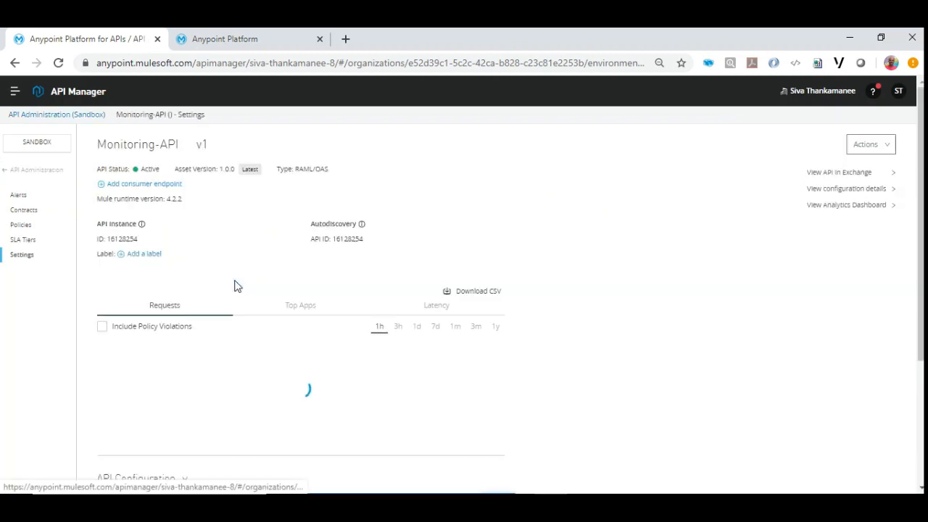
pyautogui.scroll(-2, 58, 339)
pyautogui.scroll(2, 62, 339)
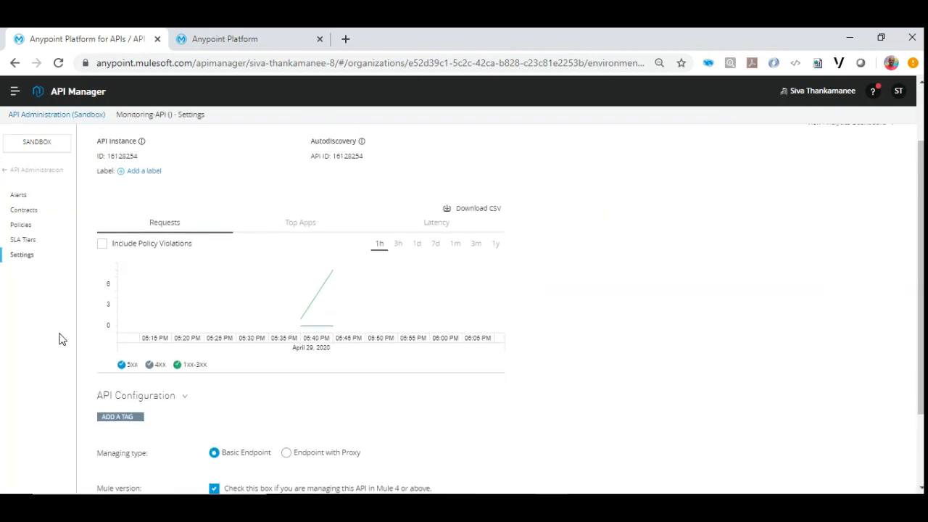
pyautogui.click(34, 226)
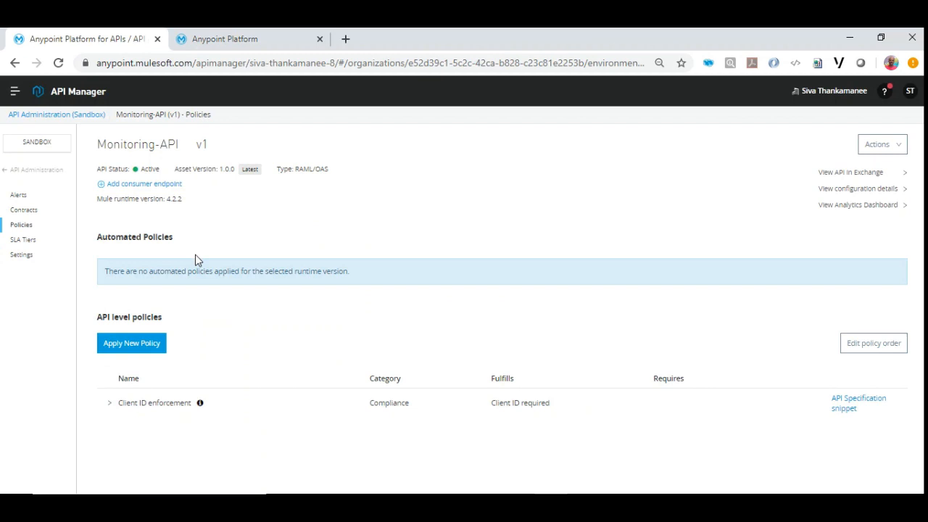
# Cancel editing the Sandbox environment and reopen the experience-monitoring-api dashboard in Runtime Manager.
pyautogui.click(192, 38)
pyautogui.click(578, 387)
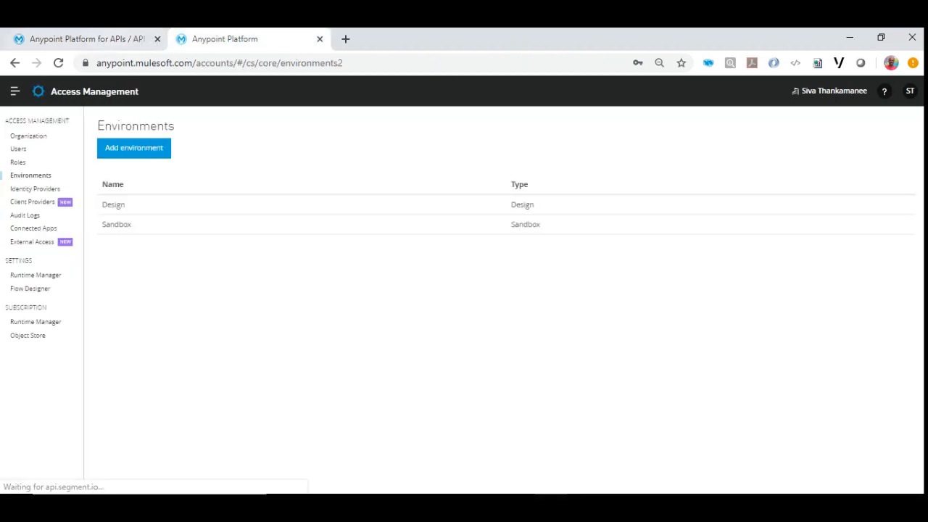
pyautogui.click(79, 38)
pyautogui.click(13, 91)
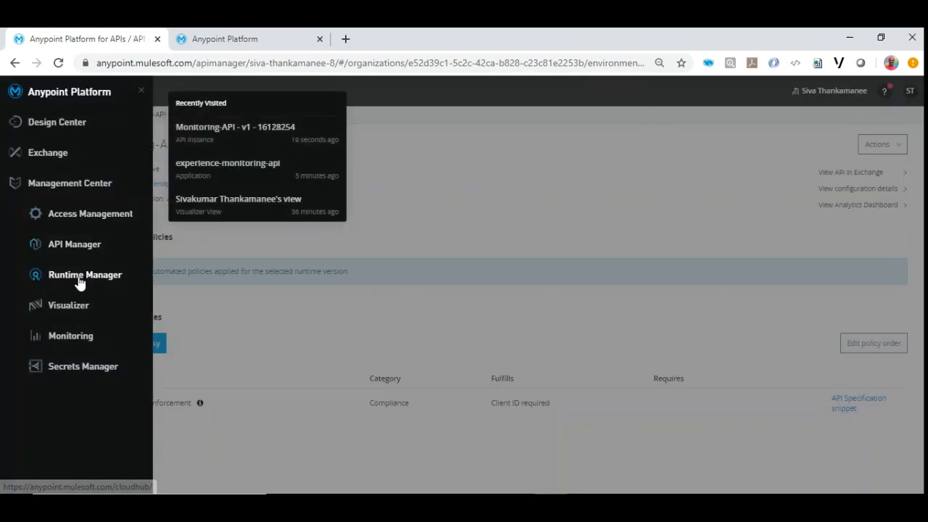
pyautogui.click(80, 281)
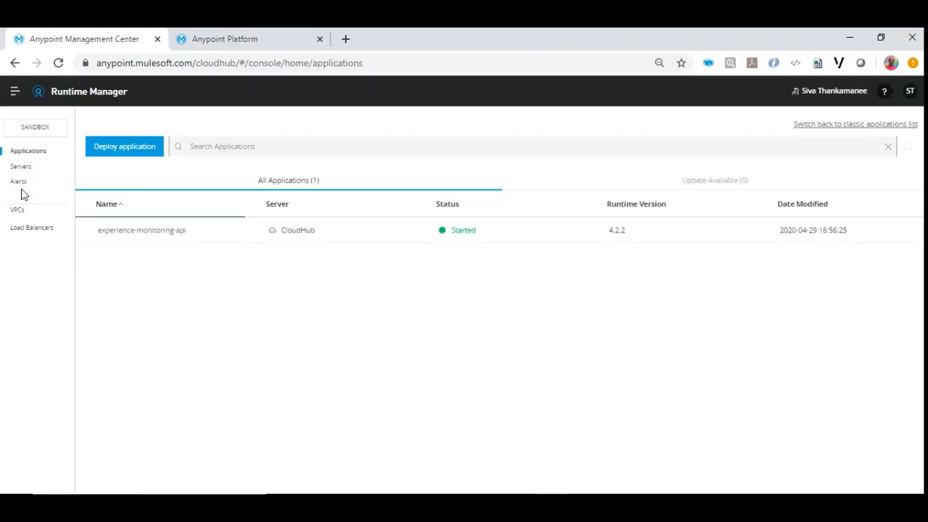
pyautogui.click(135, 231)
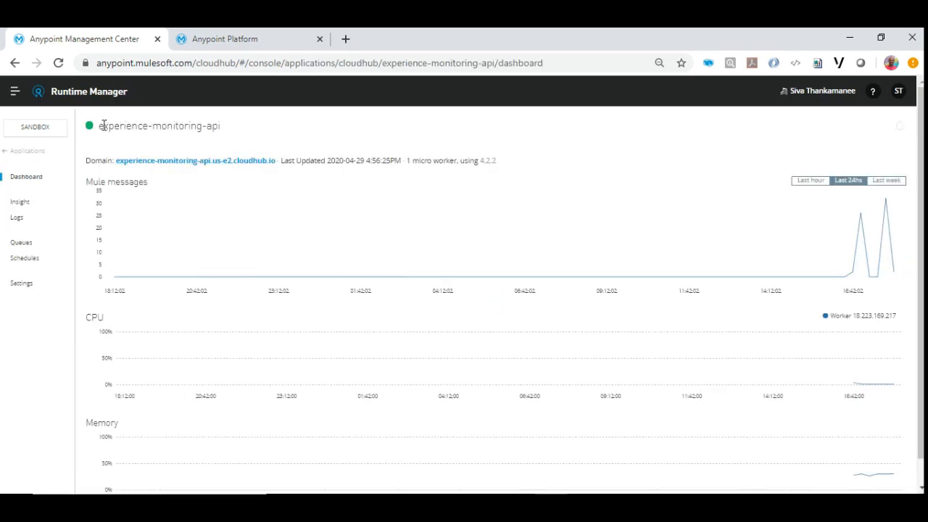
pyautogui.moveTo(100, 125); pyautogui.dragTo(201, 138)
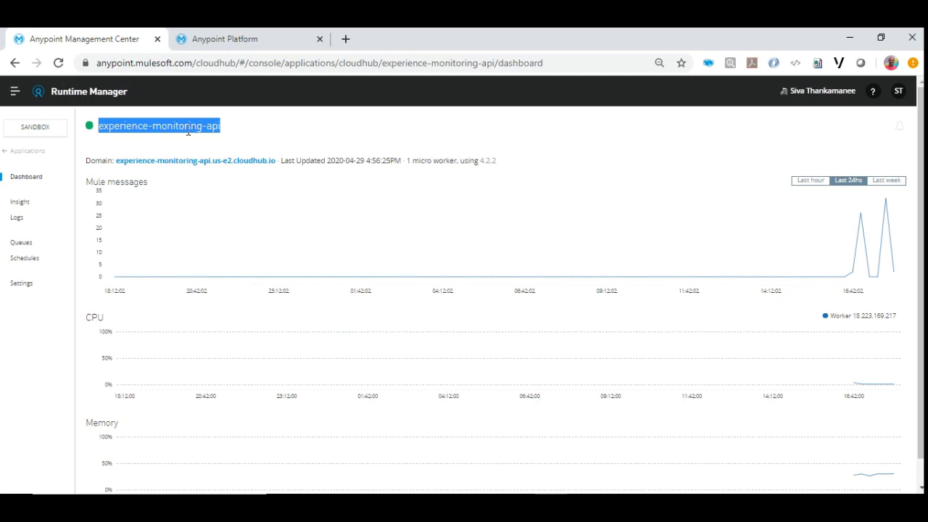
pyautogui.click(188, 129)
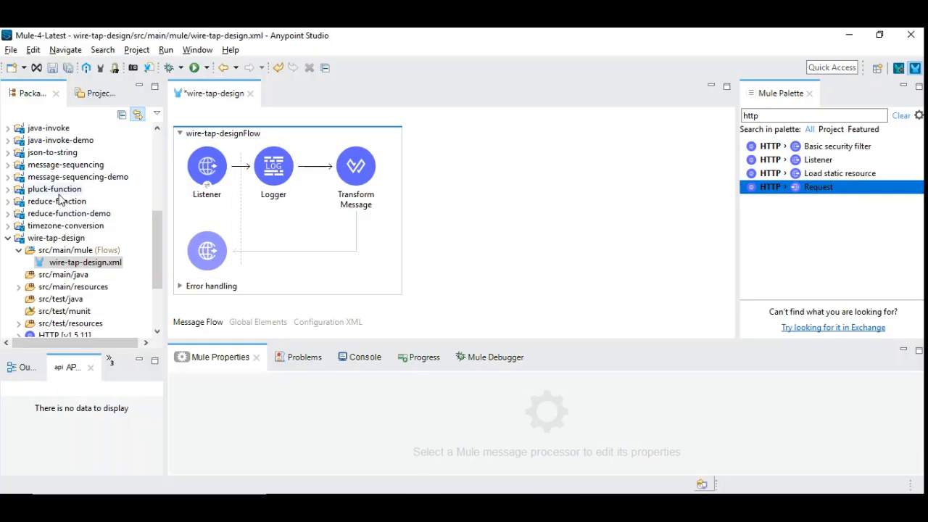
# Save the wire-tap-design flow in Anypoint Studio and add an Async scope between the Logger and Transform Message.
pyautogui.click(53, 67)
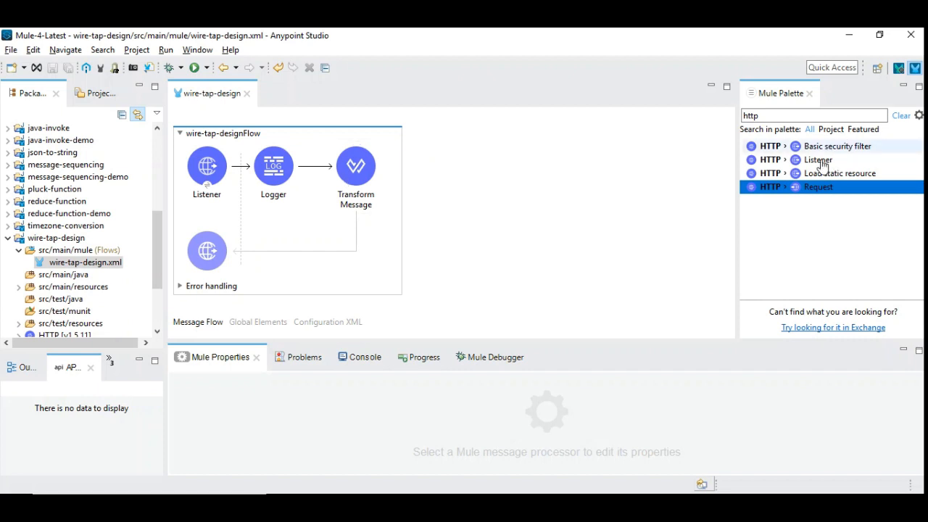
pyautogui.moveTo(758, 116); pyautogui.dragTo(717, 103)
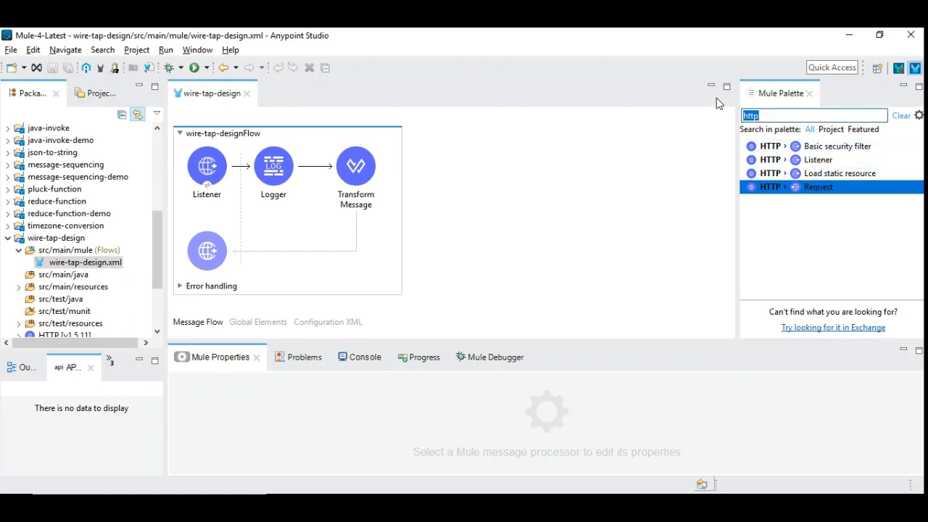
pyautogui.write('async')
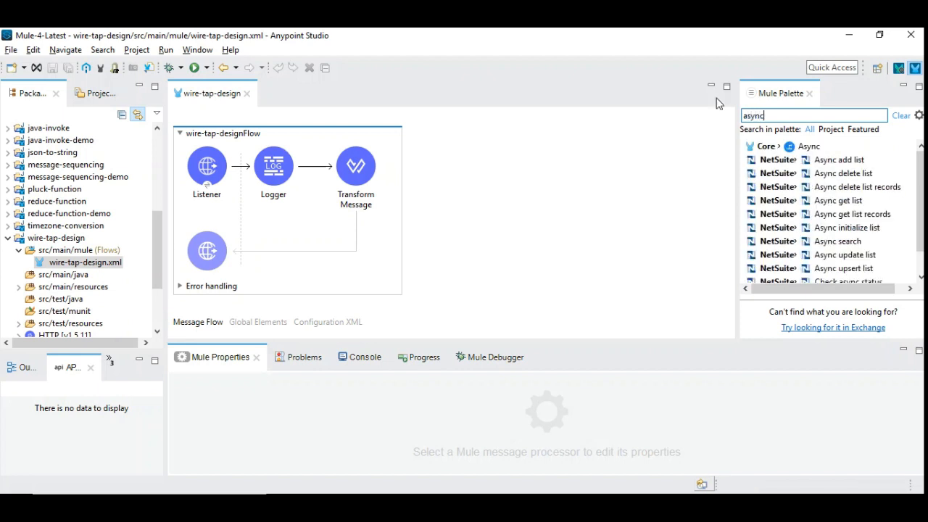
pyautogui.moveTo(810, 147); pyautogui.dragTo(322, 168)
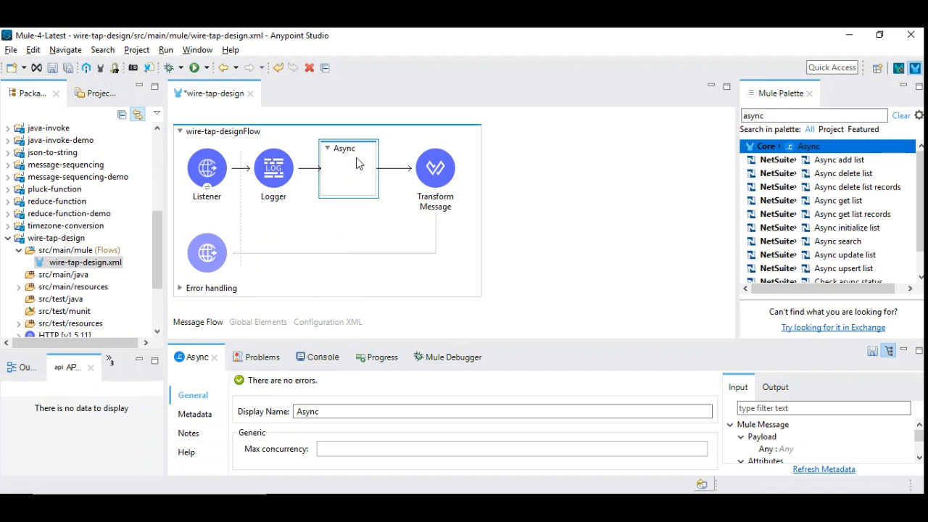
# Set the Async scope's display name to Send-Monitoring.
pyautogui.doubleClick(326, 411)
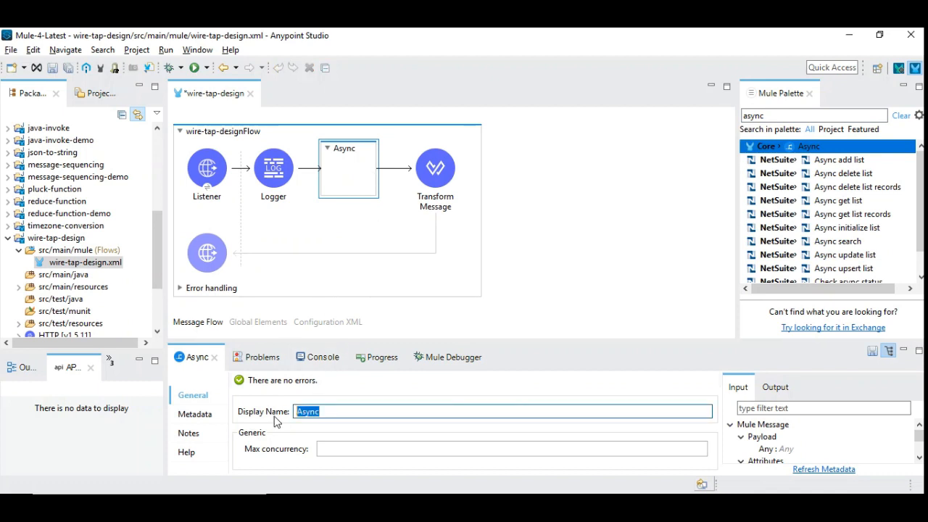
pyautogui.write('Monitoring')
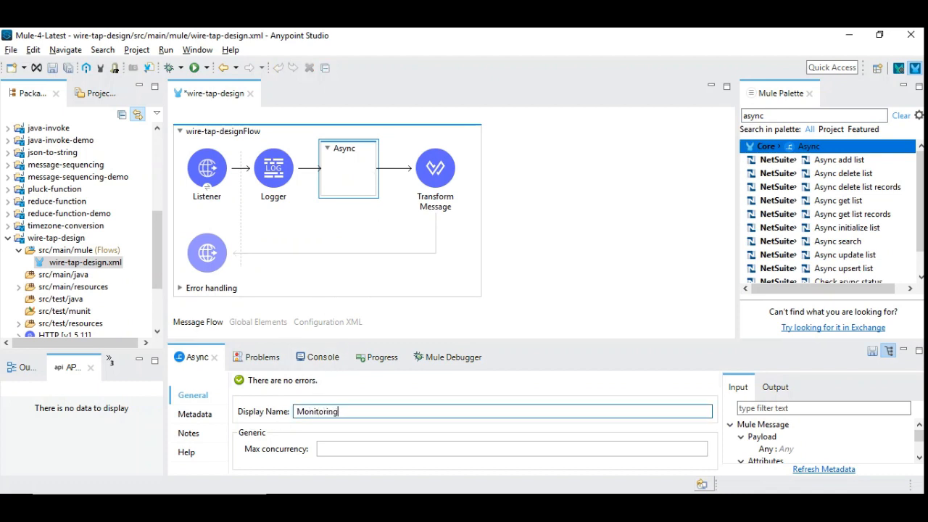
pyautogui.press('Home')
pyautogui.write('Send=')
pyautogui.press('BackSpace')
pyautogui.write('-')
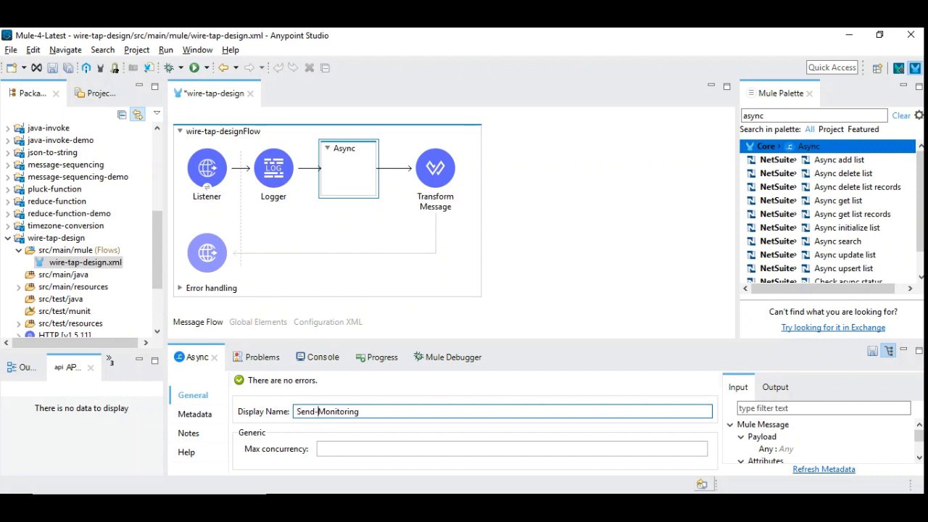
pyautogui.write('-Details')
# Complete the Async scope's display name as Send-Monitoring-Details and save the flow.
pyautogui.hotkey('ctrl', 's')
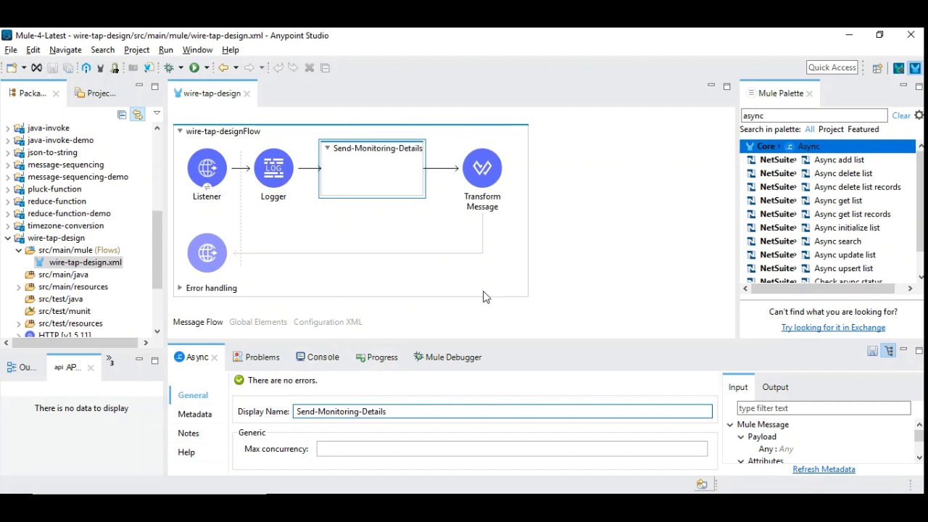
# Find the HTTP Request operation in the palette and place it inside the Send-Monitoring-Details scope.
pyautogui.doubleClick(754, 116)
pyautogui.write('h')
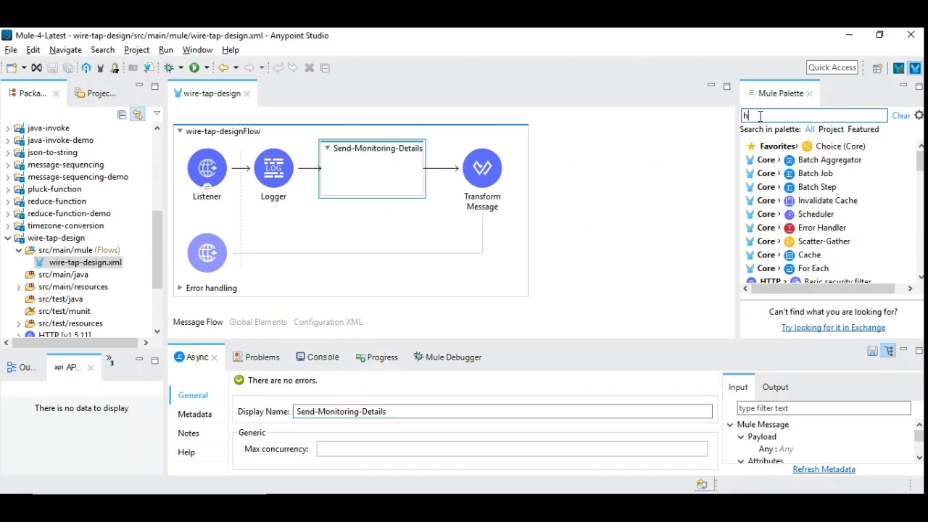
pyautogui.write('ttp')
pyautogui.moveTo(855, 187); pyautogui.dragTo(360, 162)
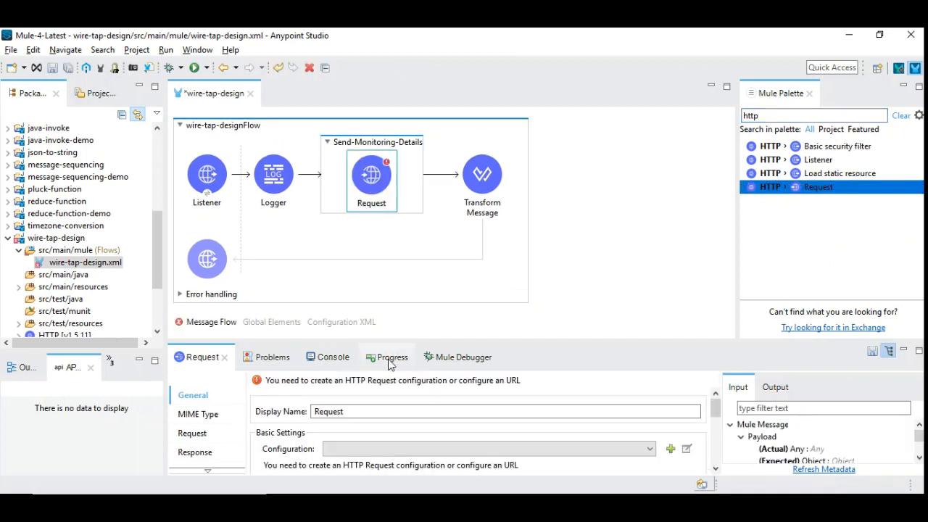
pyautogui.moveTo(398, 339); pyautogui.dragTo(397, 300)
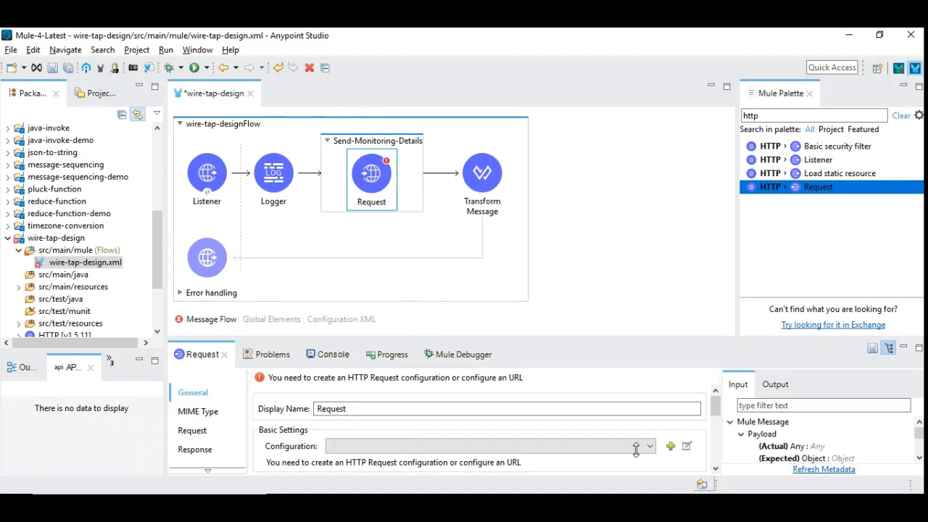
# Switch to SoapUI, review the monitoring request's endpoint, resource, JSON body and response, and resend the POST request.
pyautogui.click(652, 506)
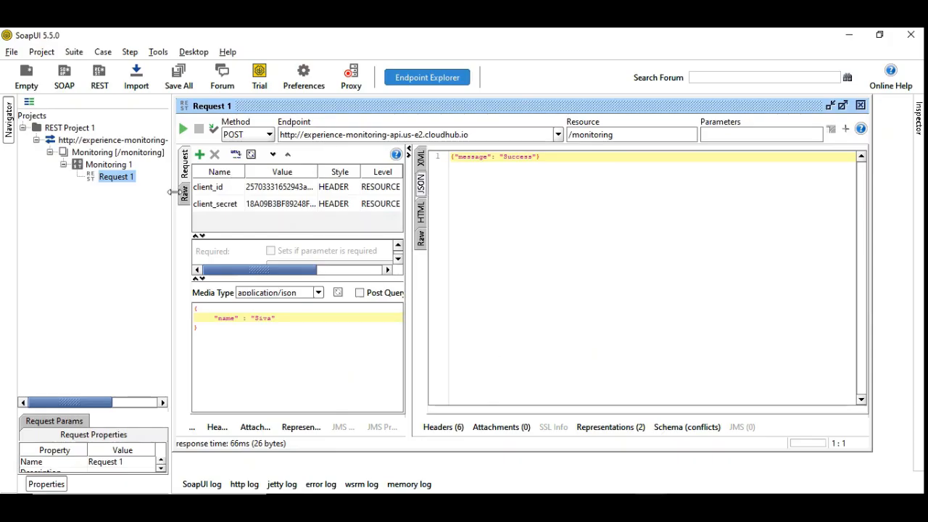
pyautogui.moveTo(169, 201); pyautogui.dragTo(153, 201)
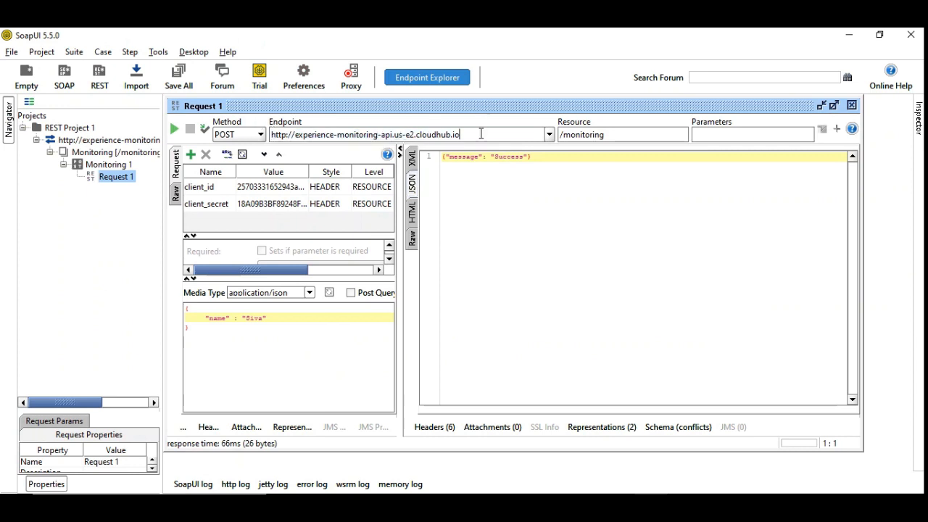
pyautogui.moveTo(565, 134); pyautogui.dragTo(616, 130)
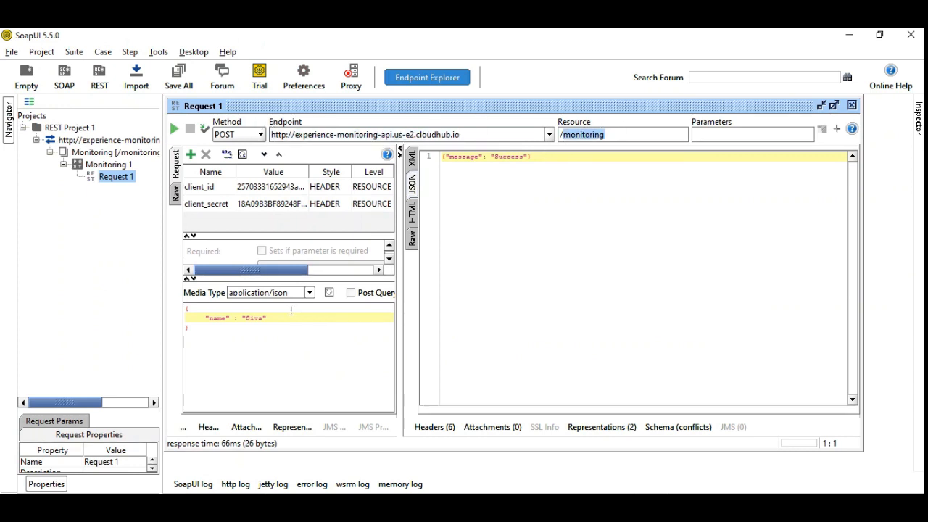
pyautogui.moveTo(202, 337); pyautogui.dragTo(169, 307)
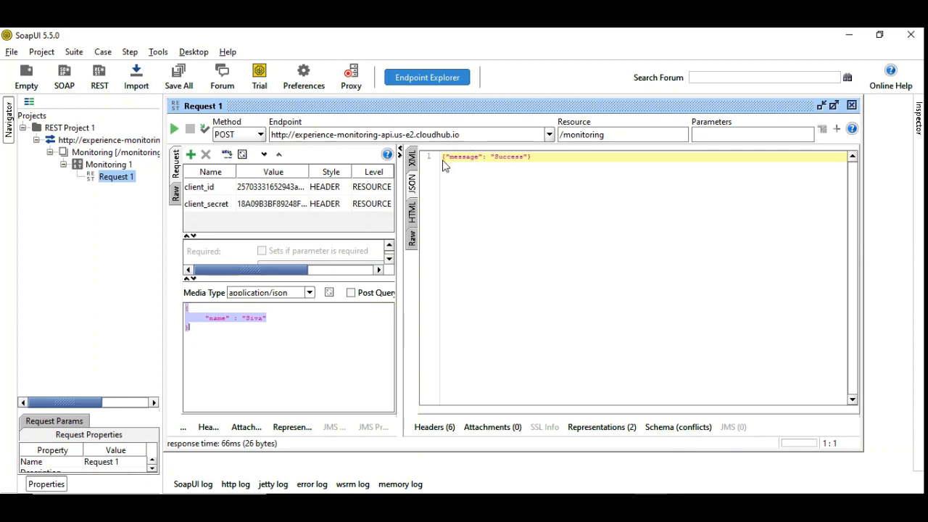
pyautogui.moveTo(443, 160); pyautogui.dragTo(545, 159)
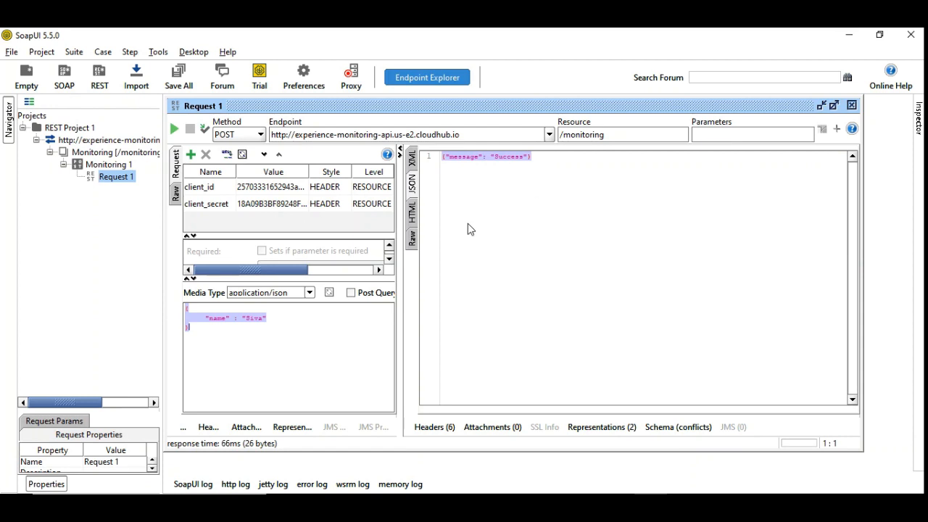
pyautogui.click(173, 129)
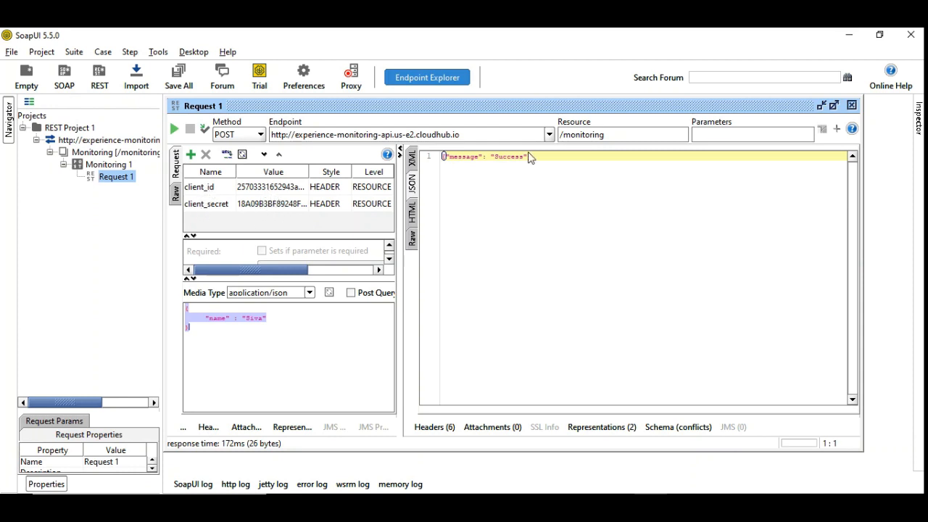
pyautogui.moveTo(460, 135); pyautogui.dragTo(221, 130)
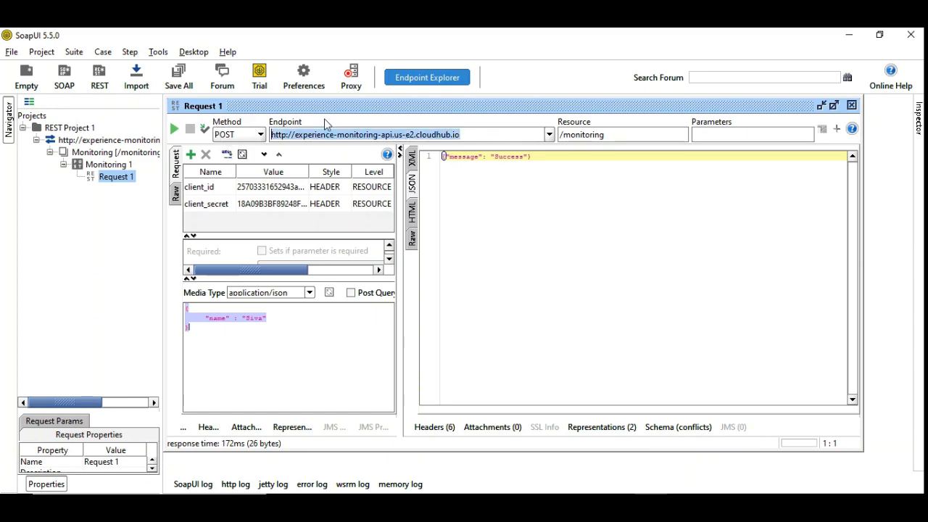
# Back in Anypoint Studio, create an HTTP Request configuration with host experience-monitoring-api.us-e2.cloudhub.io, copied from the SoapUI endpoint.
pyautogui.click(438, 505)
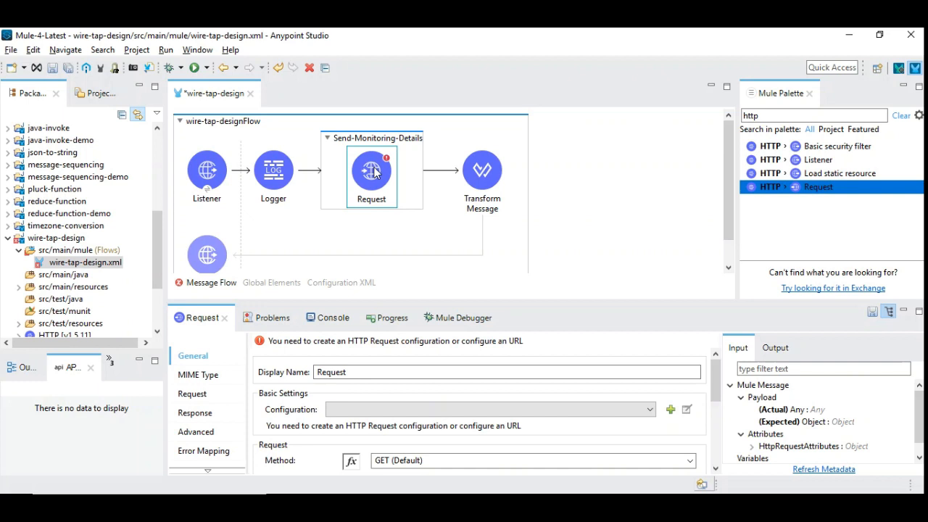
pyautogui.moveTo(395, 300); pyautogui.dragTo(394, 256)
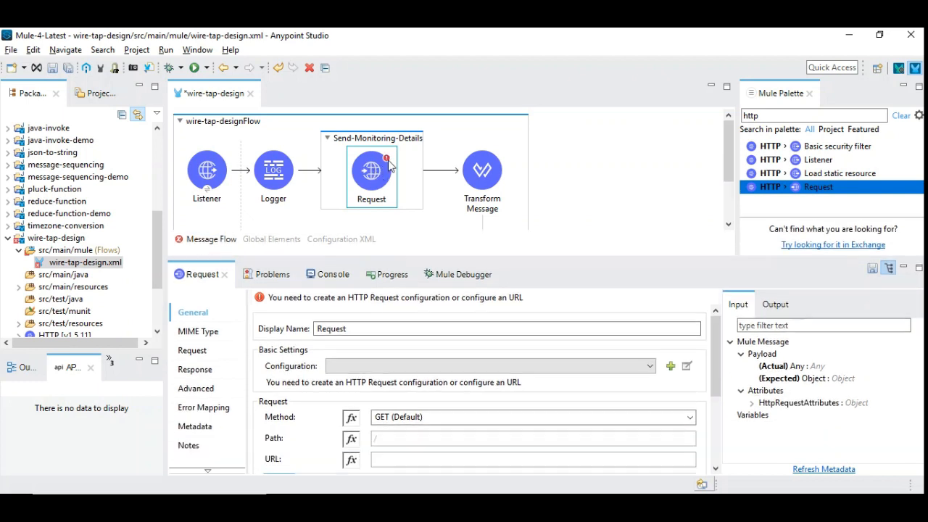
pyautogui.click(670, 367)
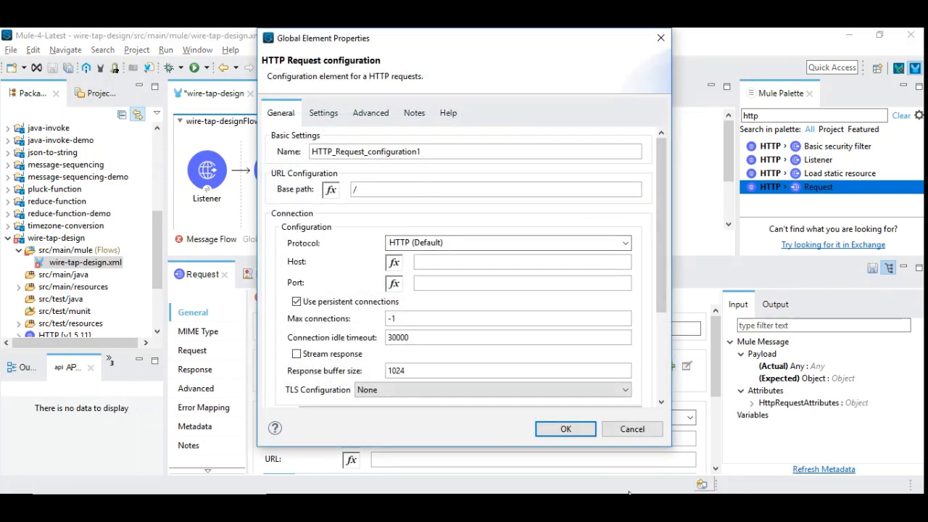
pyautogui.click(635, 501)
pyautogui.click(385, 135)
pyautogui.moveTo(464, 133); pyautogui.dragTo(295, 135)
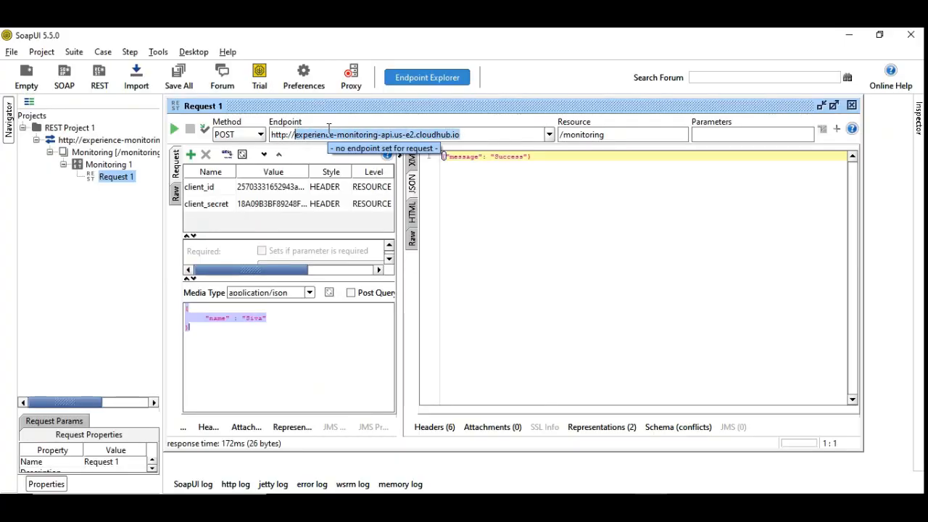
pyautogui.hotkey('ctrl', 'c')
pyautogui.hotkey('alt', 'Tab')
pyautogui.click(434, 262)
pyautogui.hotkey('ctrl', 'v')
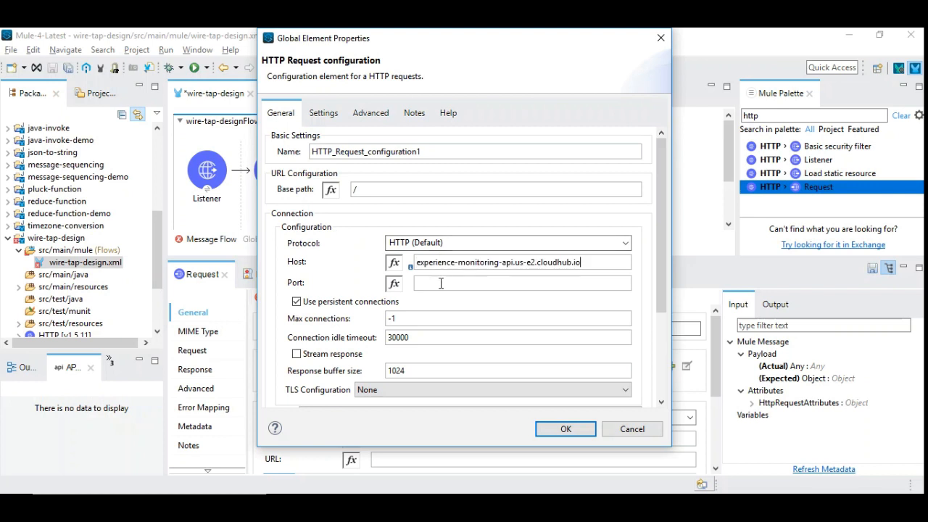
# Set the HTTP Request configuration's port to 80 and confirm the configuration.
pyautogui.click(441, 284)
pyautogui.write('80')
pyautogui.click(577, 428)
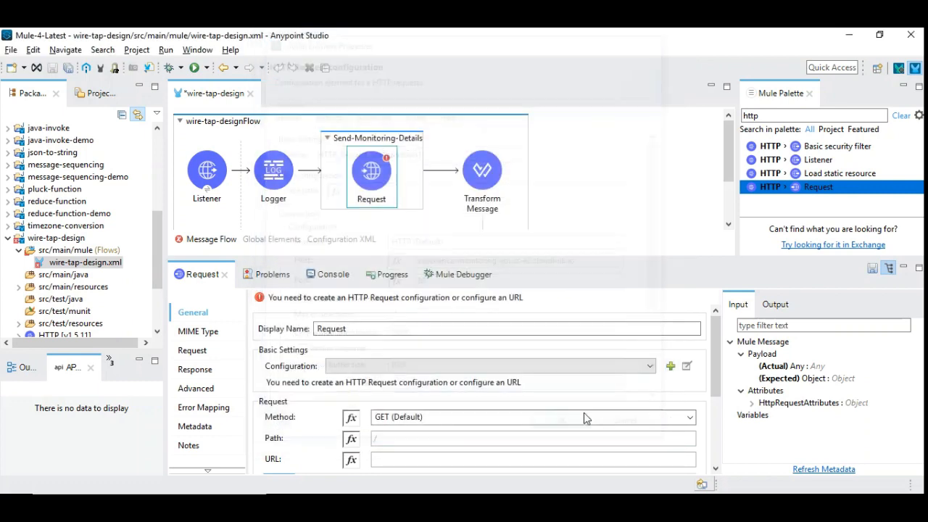
# Set the Request's method to POST and its path to /monitoring, copied from SoapUI, and save the flow.
pyautogui.click(687, 417)
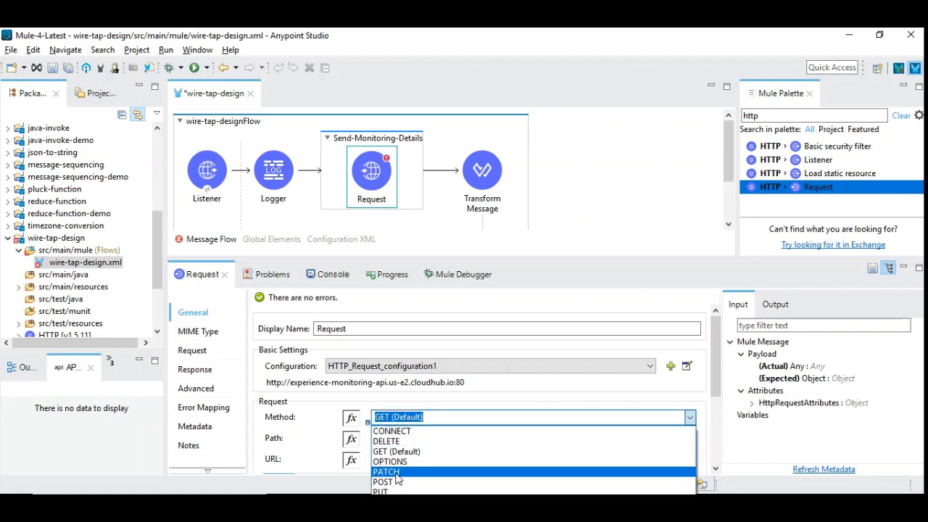
pyautogui.click(397, 481)
pyautogui.click(386, 439)
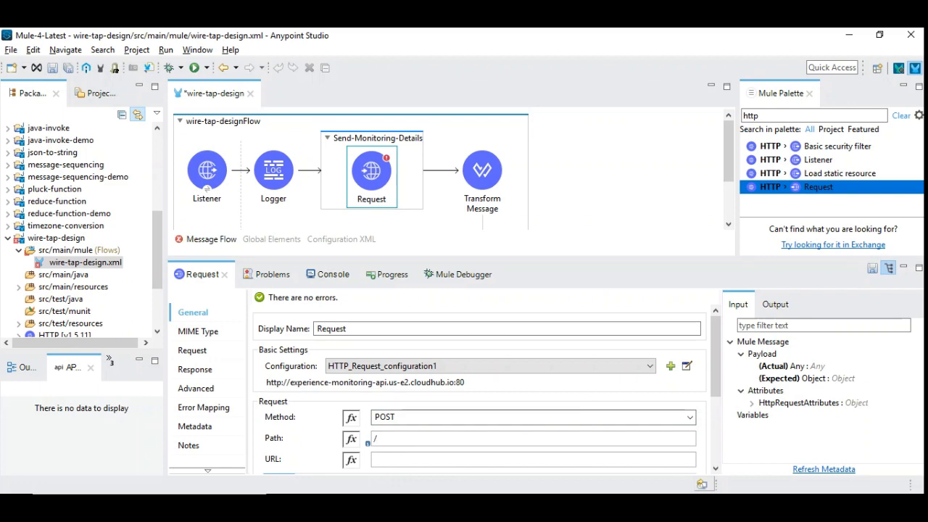
pyautogui.hotkey('alt', 'Tab')
pyautogui.moveTo(608, 134); pyautogui.dragTo(525, 131)
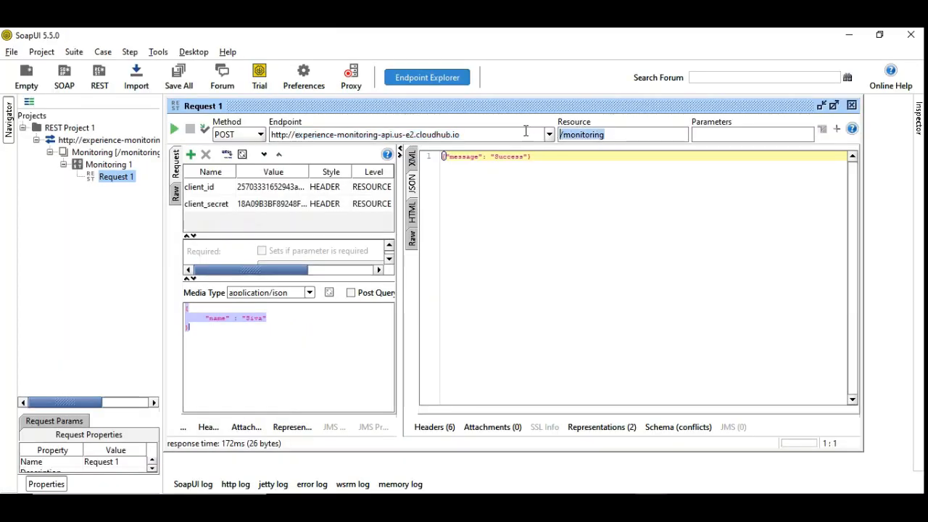
pyautogui.hotkey('ctrl', 'c')
pyautogui.hotkey('alt', 'Tab')
pyautogui.hotkey('ctrl', 'v')
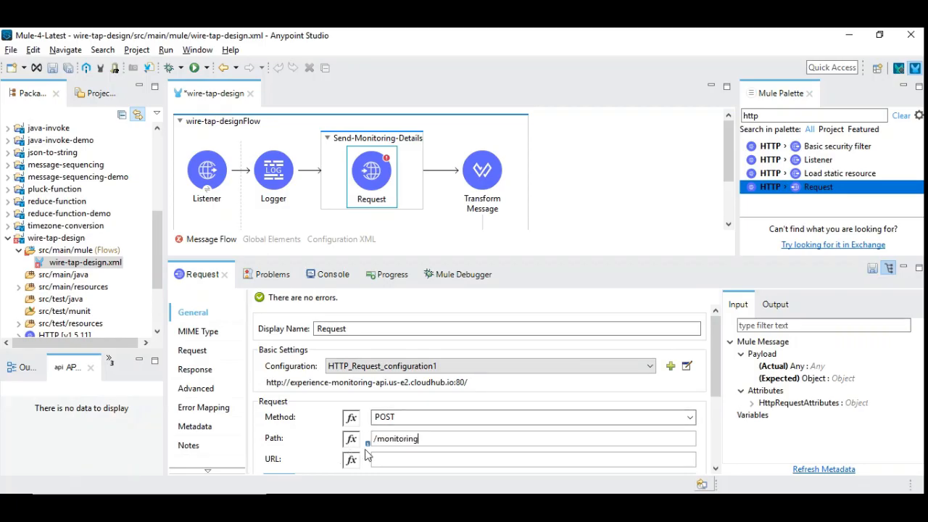
pyautogui.click(589, 208)
pyautogui.hotkey('ctrl', 's')
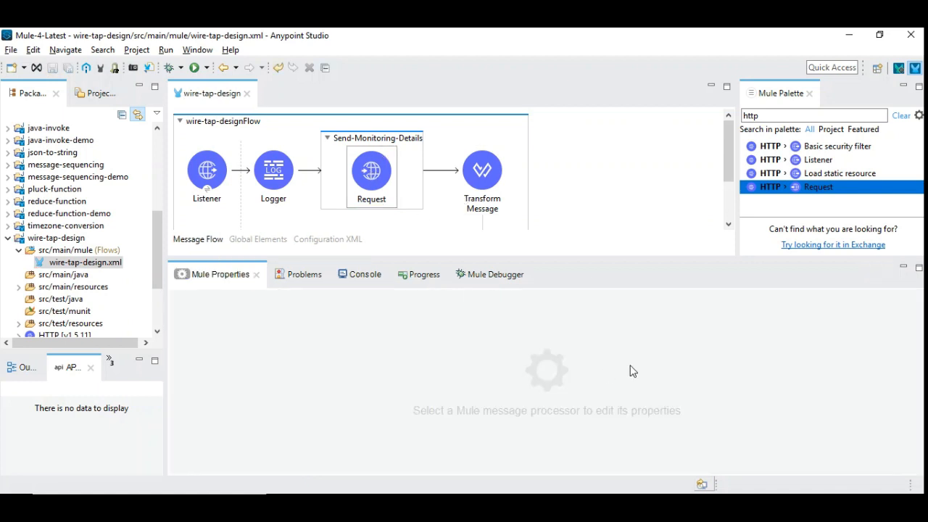
# Add a client_id header to the Request, with the client ID copied from the Notepad++ notes as its quoted value.
pyautogui.moveTo(718, 369); pyautogui.dragTo(716, 445)
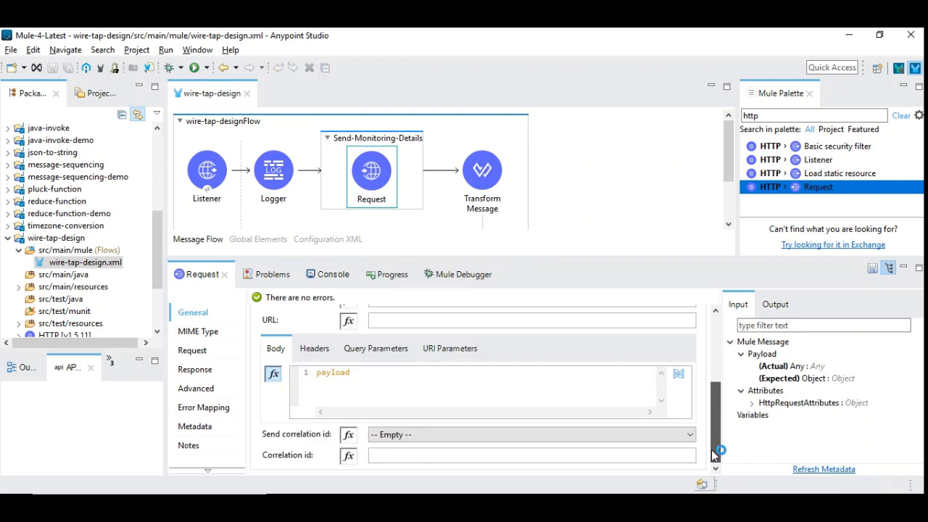
pyautogui.click(314, 349)
pyautogui.click(299, 372)
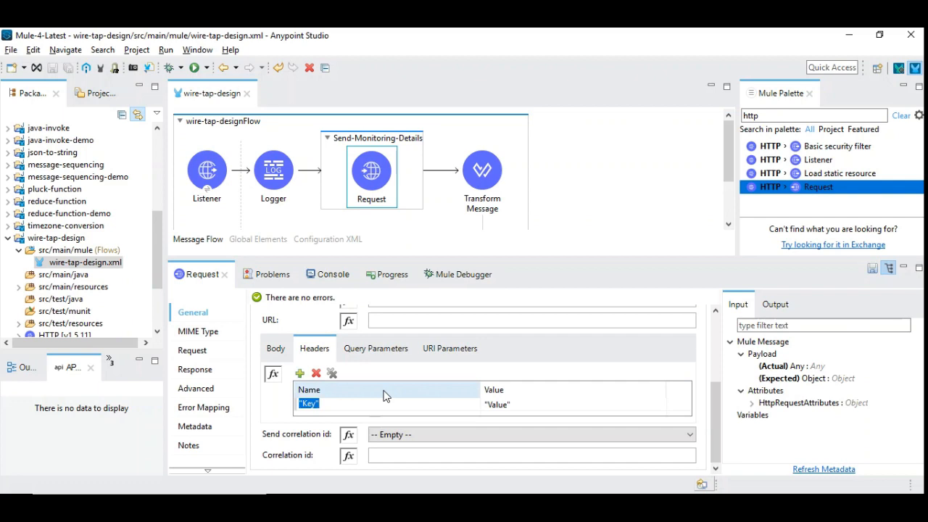
pyautogui.write('client_id')
pyautogui.press('Tab')
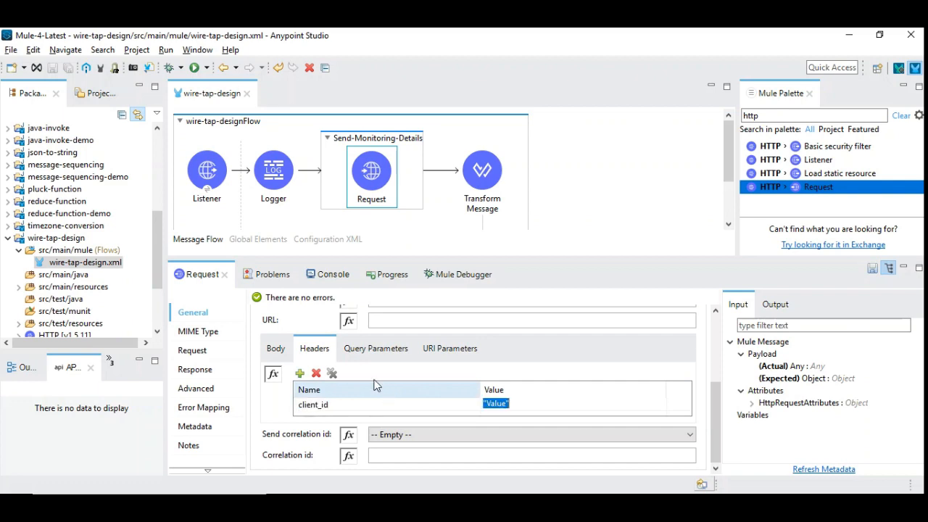
pyautogui.click(390, 503)
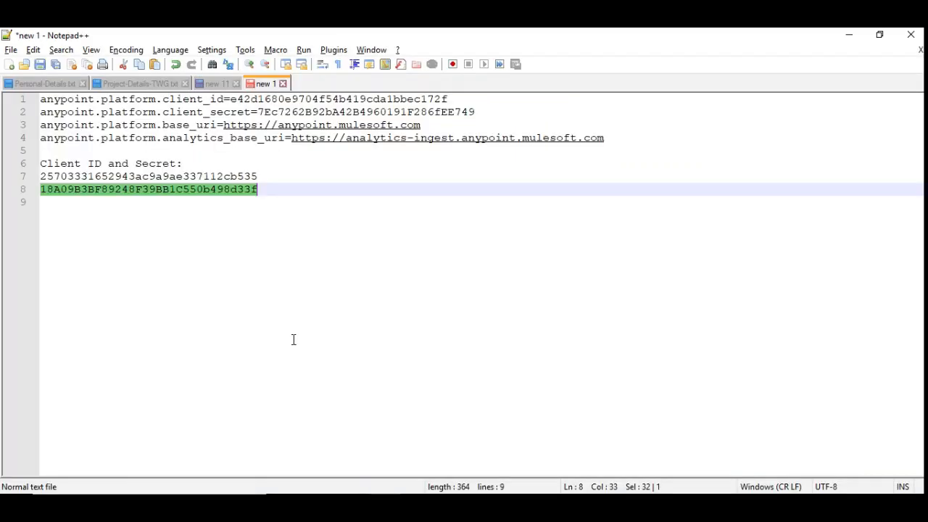
pyautogui.doubleClick(132, 177)
pyautogui.hotkey('alt', 'Tab')
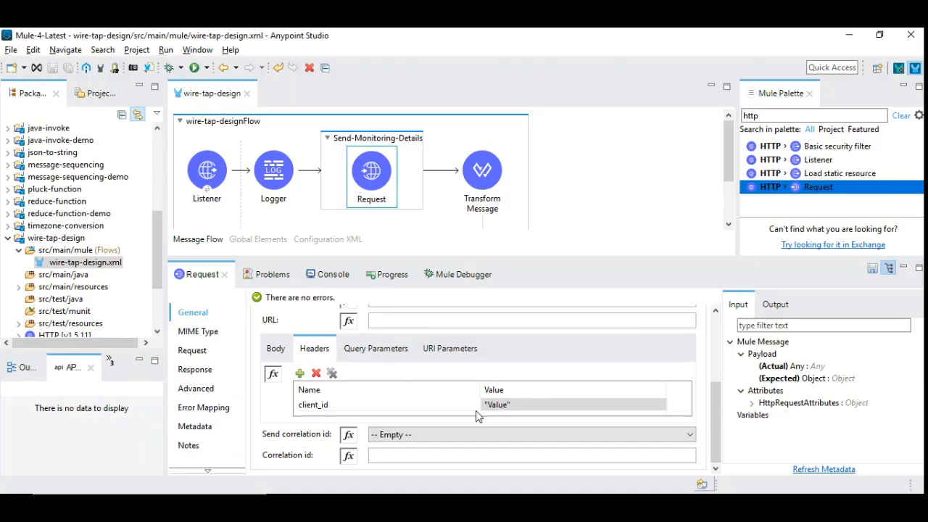
pyautogui.click(496, 404)
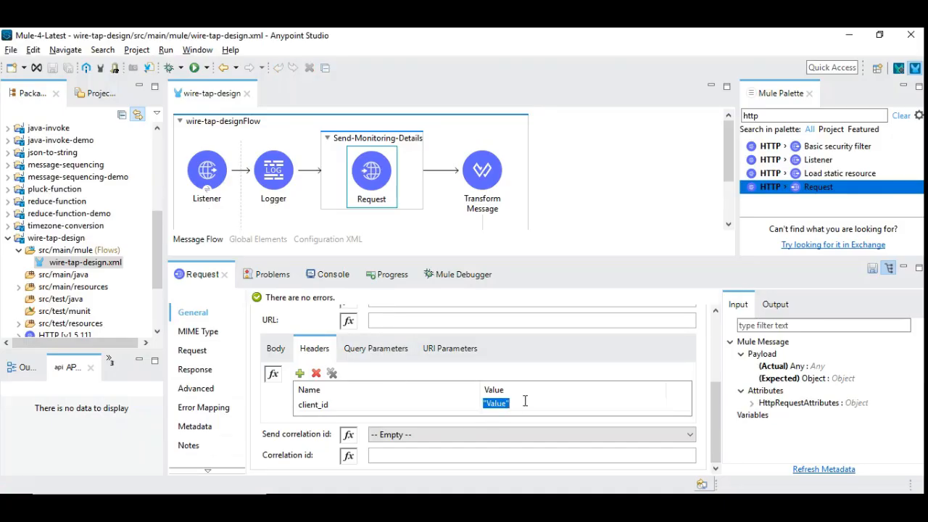
pyautogui.press('Left')
pyautogui.hotkey('ctrl', 'v')
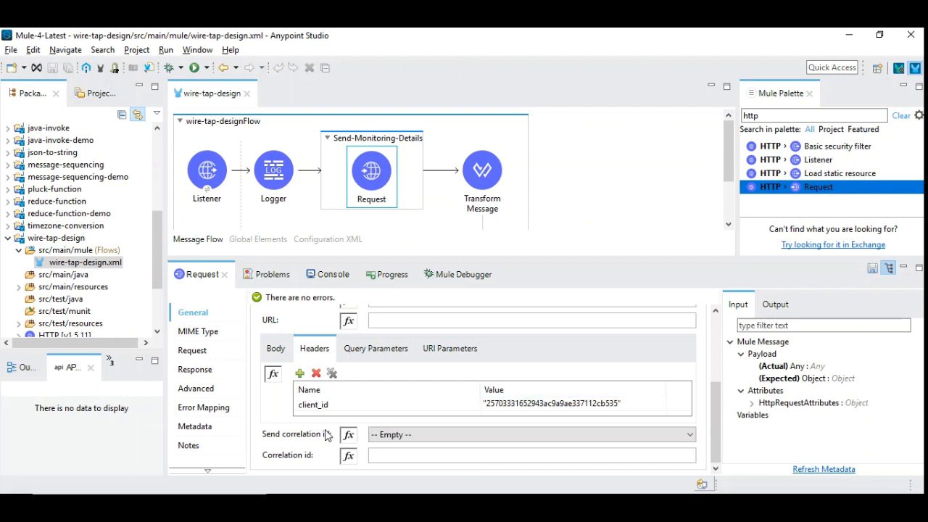
# Add a client_secret header to the Request, with the client secret copied from the Notepad++ notes as its quoted value.
pyautogui.click(299, 372)
pyautogui.write('cl')
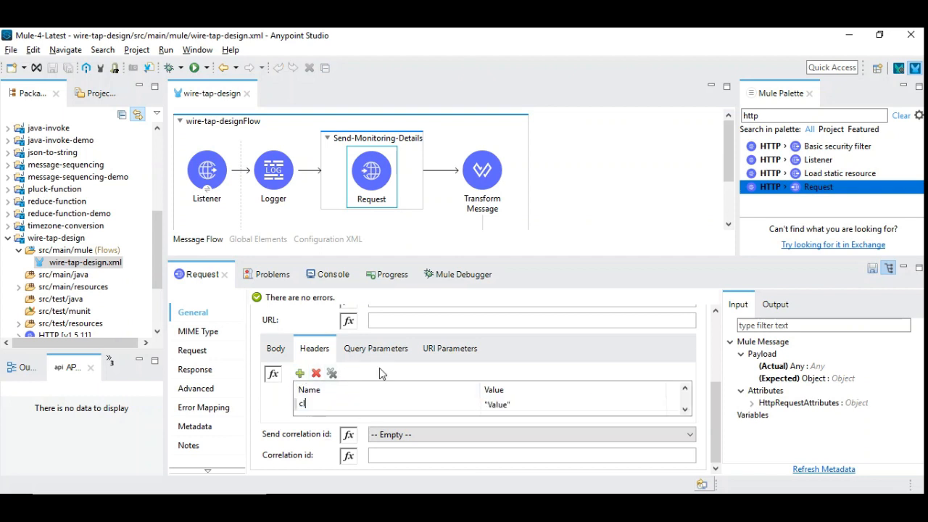
pyautogui.write('ient_secret')
pyautogui.hotkey('alt', 'Tab')
pyautogui.click(125, 190)
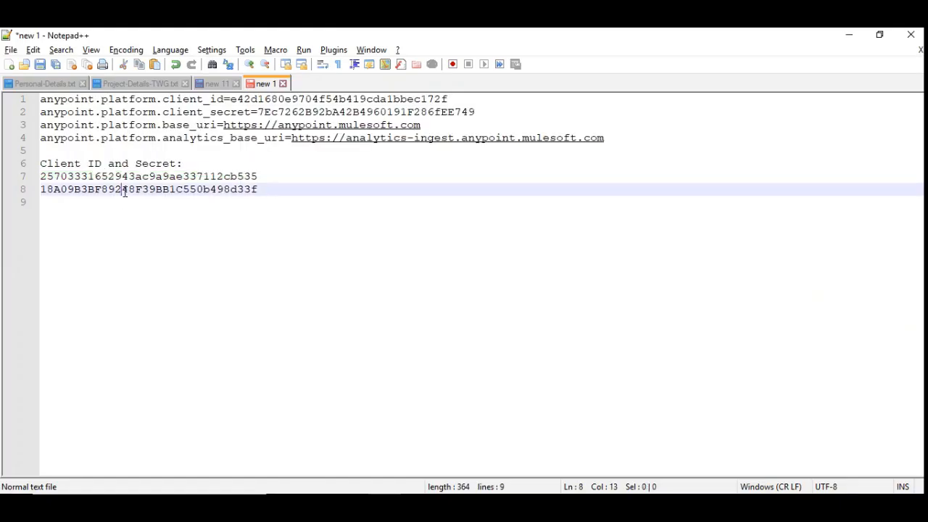
pyautogui.doubleClick(125, 190)
pyautogui.hotkey('alt', 'Tab')
pyautogui.click(563, 404)
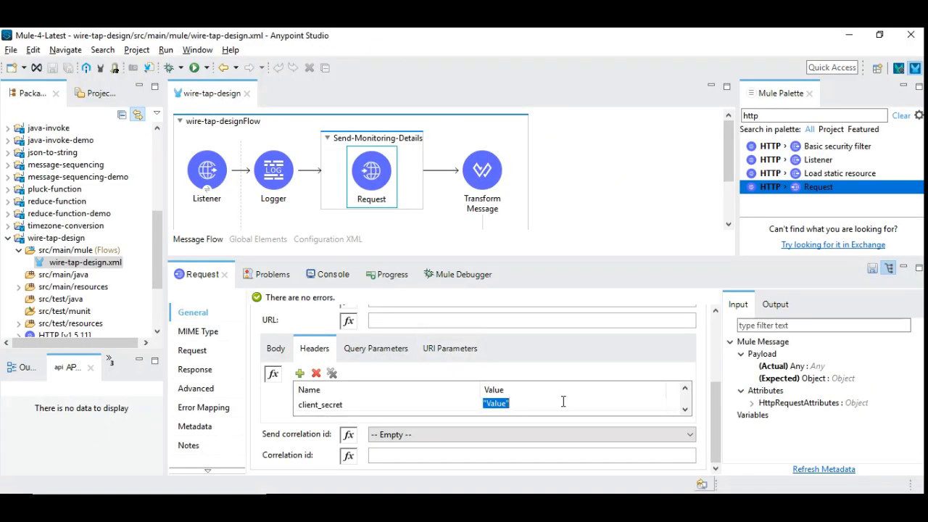
pyautogui.press('Left')
pyautogui.hotkey('shift', 'Left')
pyautogui.hotkey('shift', 'Left')
pyautogui.hotkey('shift', 'Left')
pyautogui.hotkey('shift', 'Left')
pyautogui.hotkey('ctrl', 'v')
pyautogui.press('Return')
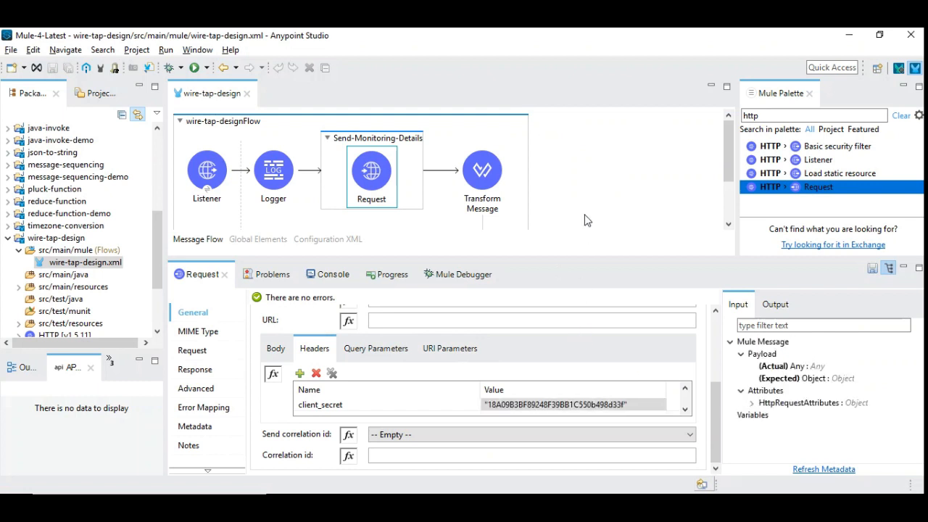
pyautogui.click(587, 152)
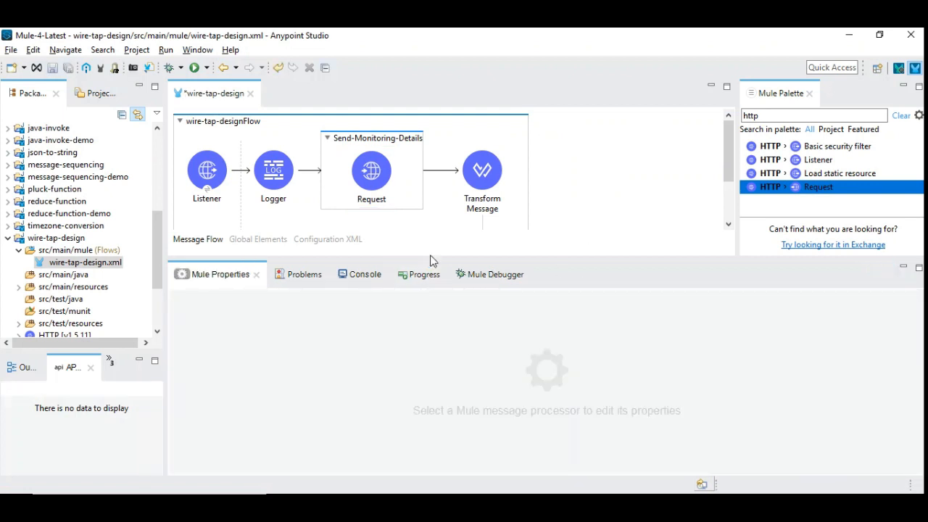
pyautogui.moveTo(430, 258); pyautogui.dragTo(430, 329)
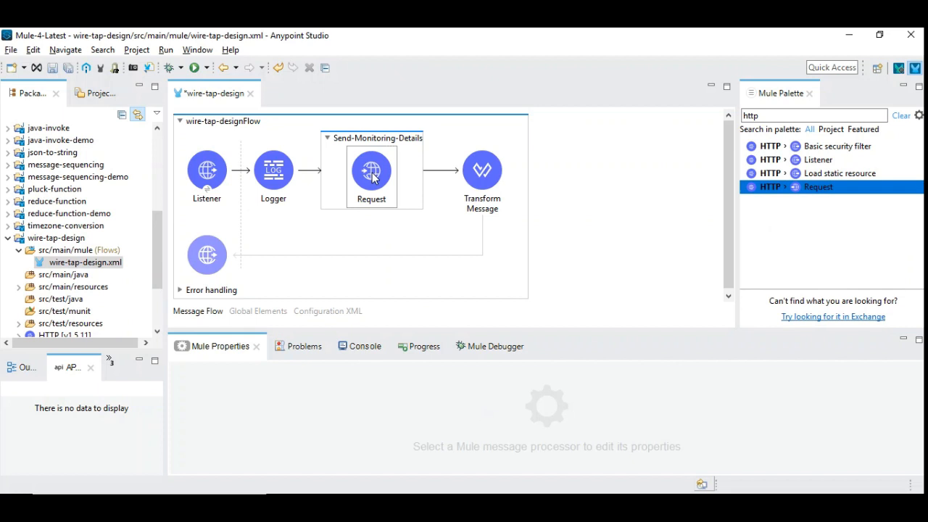
# Examine the body expression sent by the HTTP Request inside Send-Monitoring-Details.
pyautogui.click(372, 174)
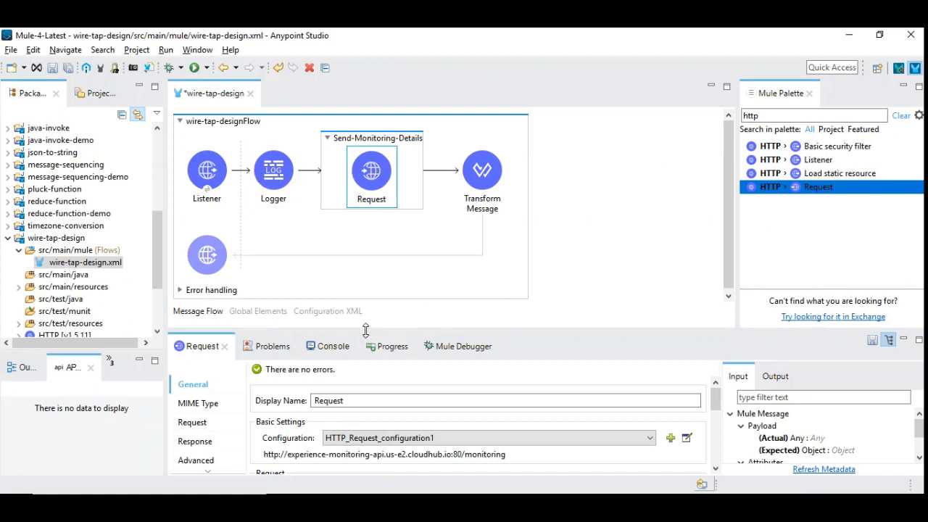
pyautogui.moveTo(364, 326); pyautogui.dragTo(562, 265)
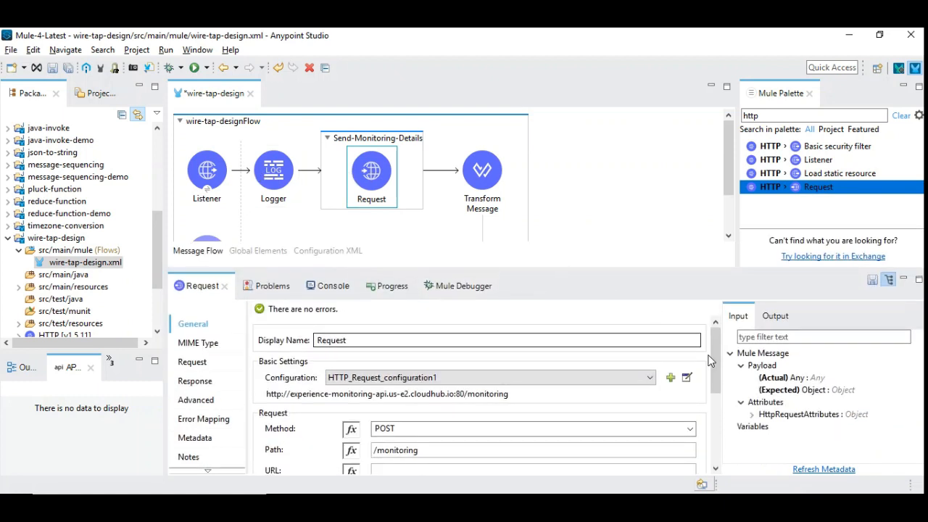
pyautogui.moveTo(714, 331); pyautogui.dragTo(717, 402)
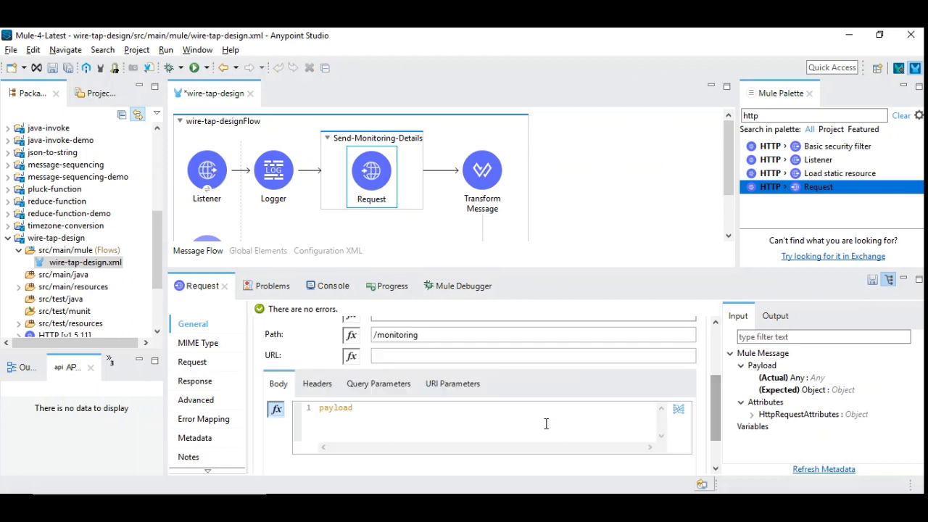
pyautogui.moveTo(355, 408); pyautogui.dragTo(316, 409)
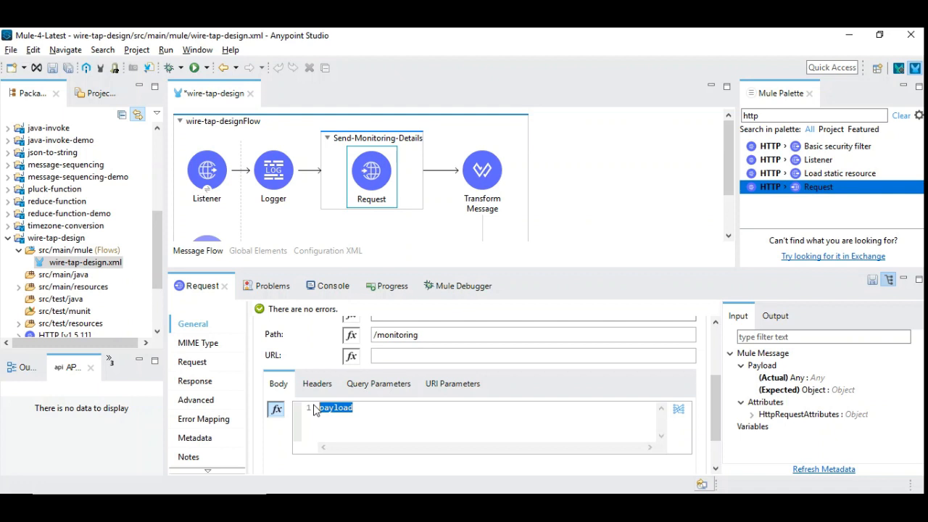
pyautogui.click(365, 408)
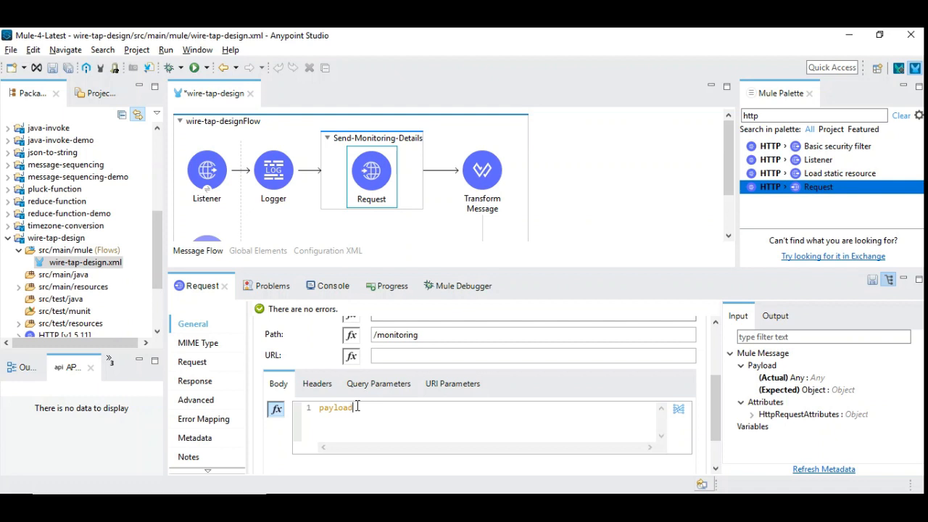
# Save the wire-tap-design flow and show the console output of the running application.
pyautogui.click(591, 174)
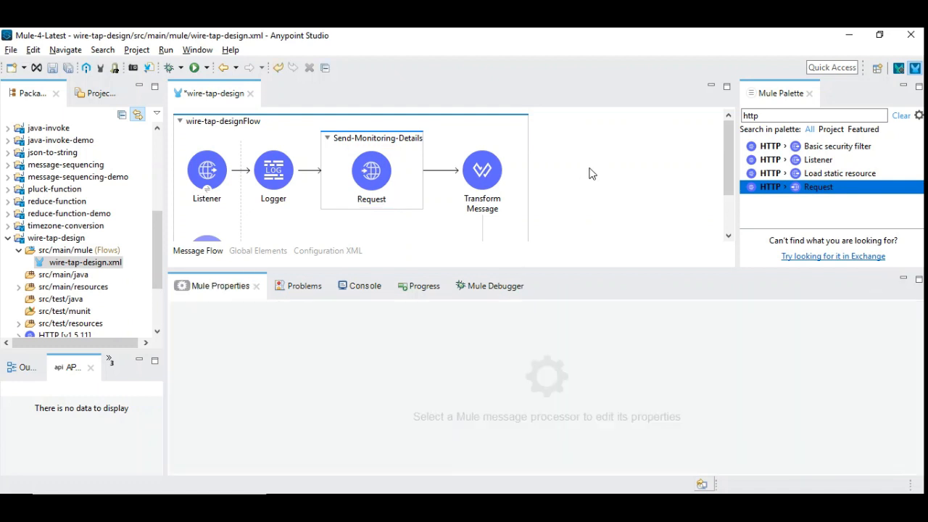
pyautogui.hotkey('ctrl', 's')
pyautogui.click(363, 289)
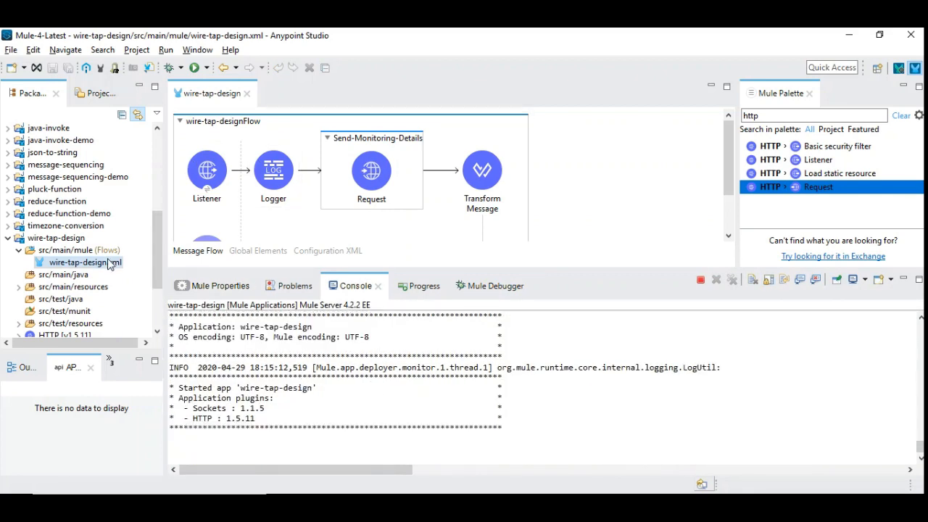
pyautogui.click(209, 178)
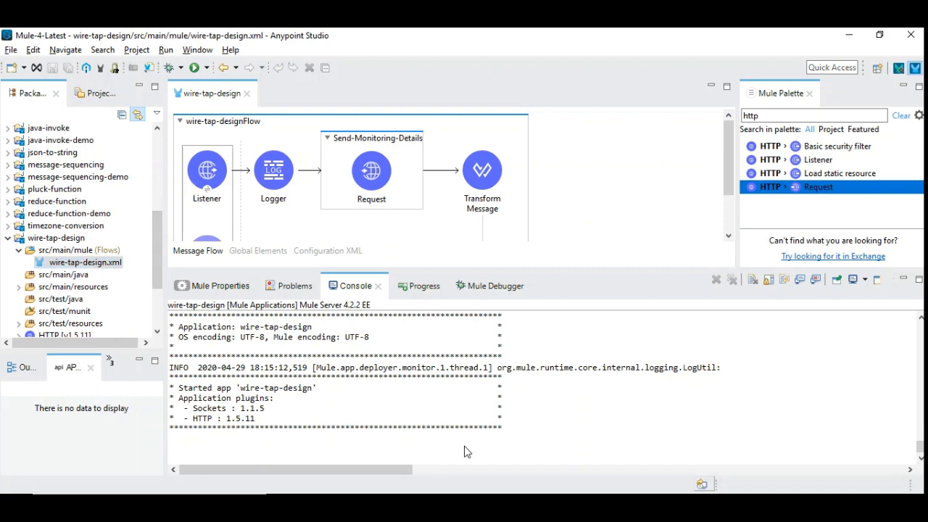
pyautogui.moveTo(295, 415); pyautogui.dragTo(270, 417)
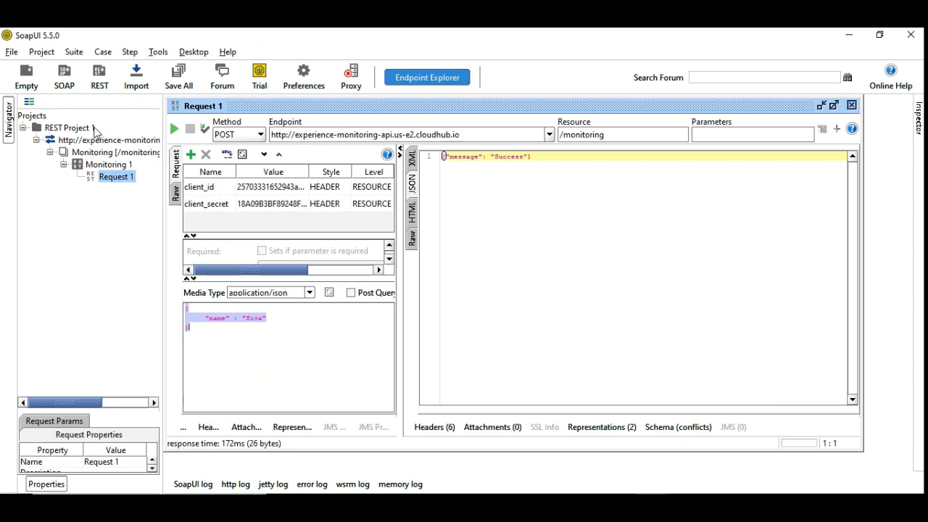
pyautogui.click(65, 76)
pyautogui.press('Escape')
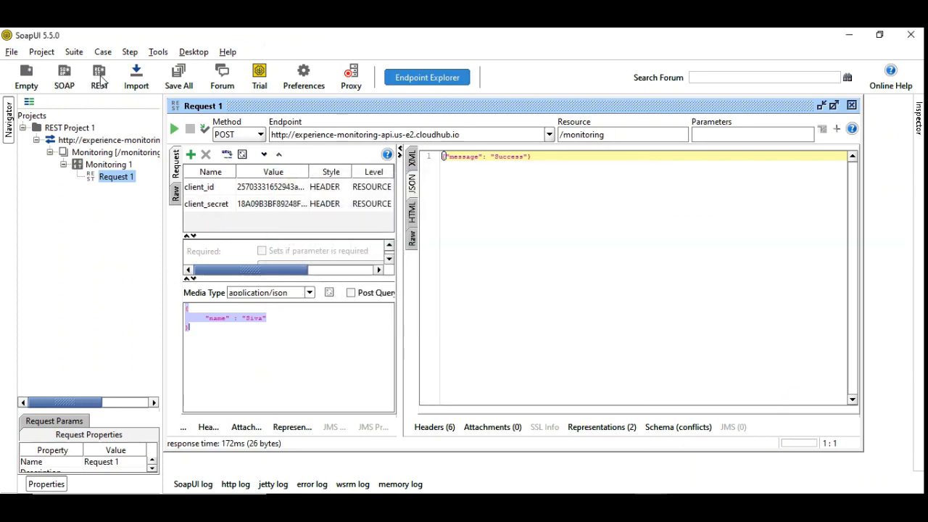
pyautogui.click(99, 76)
pyautogui.write('http://')
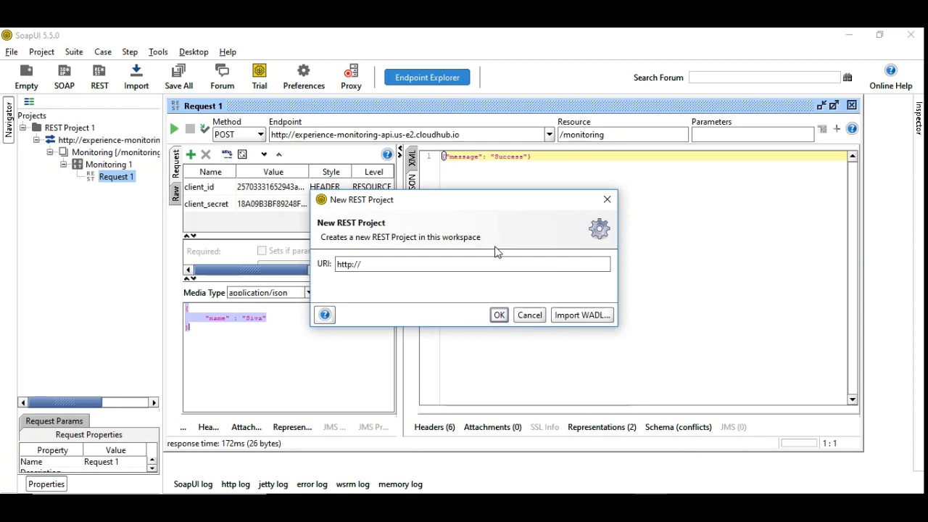
pyautogui.write('localhost:8081/order')
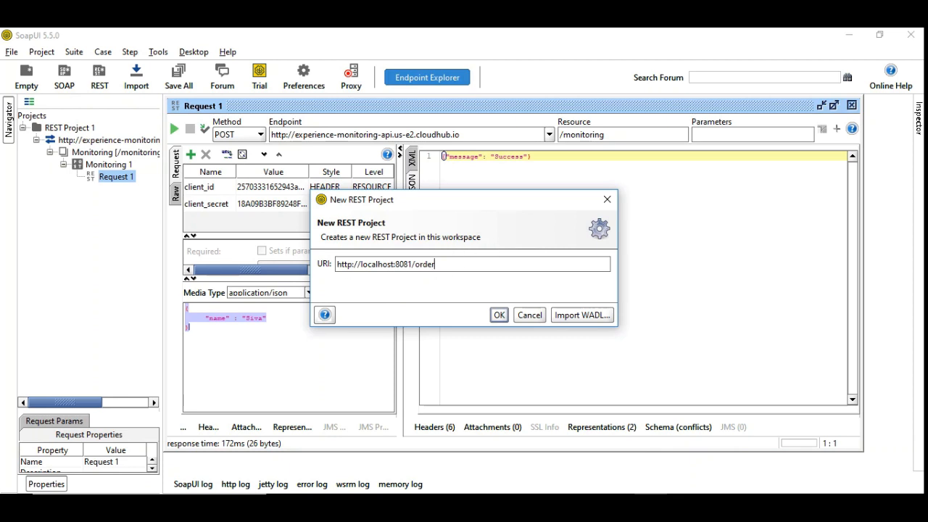
pyautogui.click(499, 316)
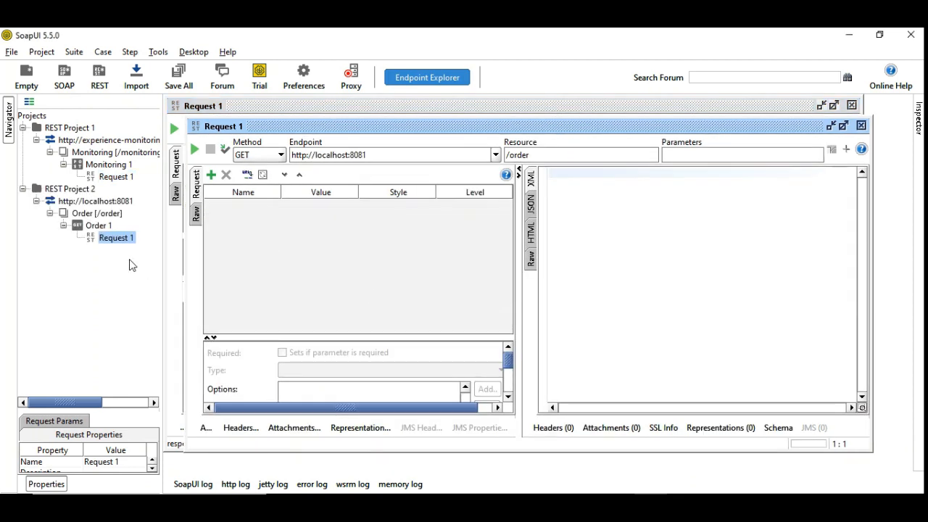
# Set the new request's method to POST and write a JSON body with orderID and customer fields, filling in the order number and customer's name.
pyautogui.click(258, 158)
pyautogui.click(254, 180)
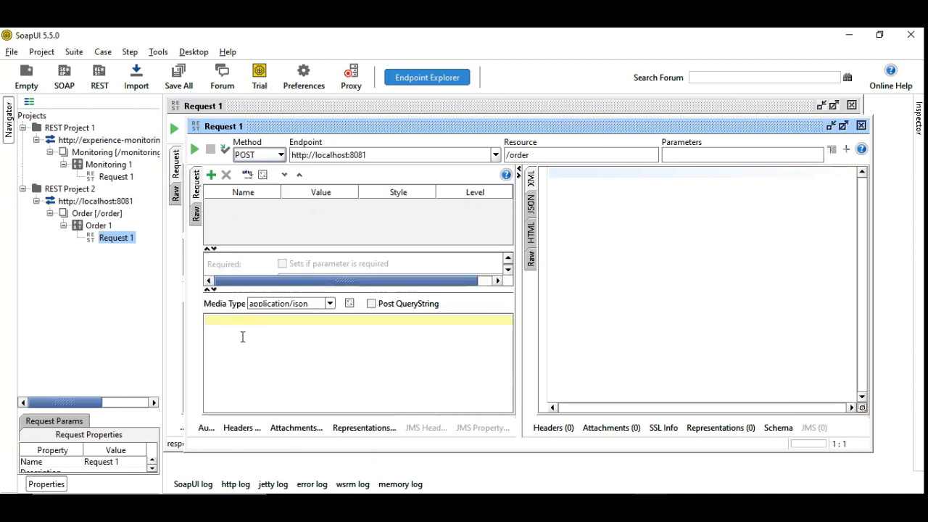
pyautogui.press('Return')
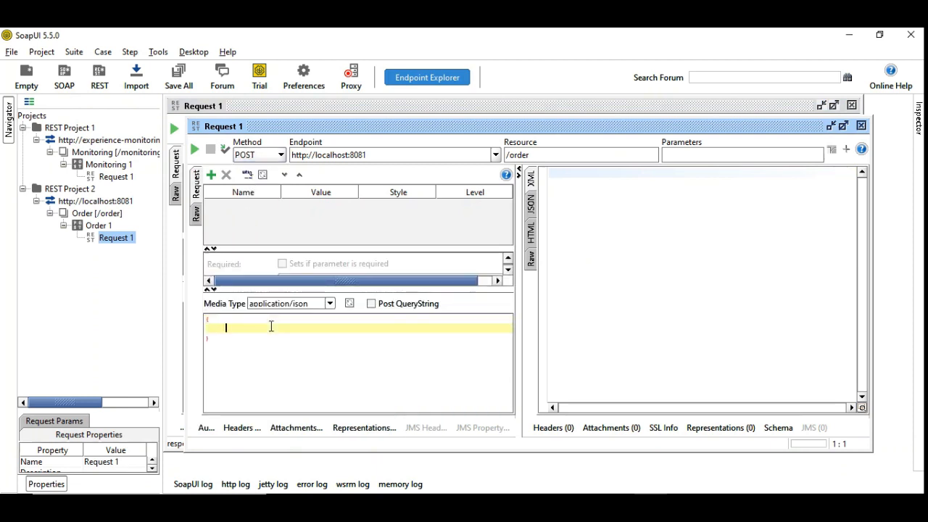
pyautogui.write('"o')
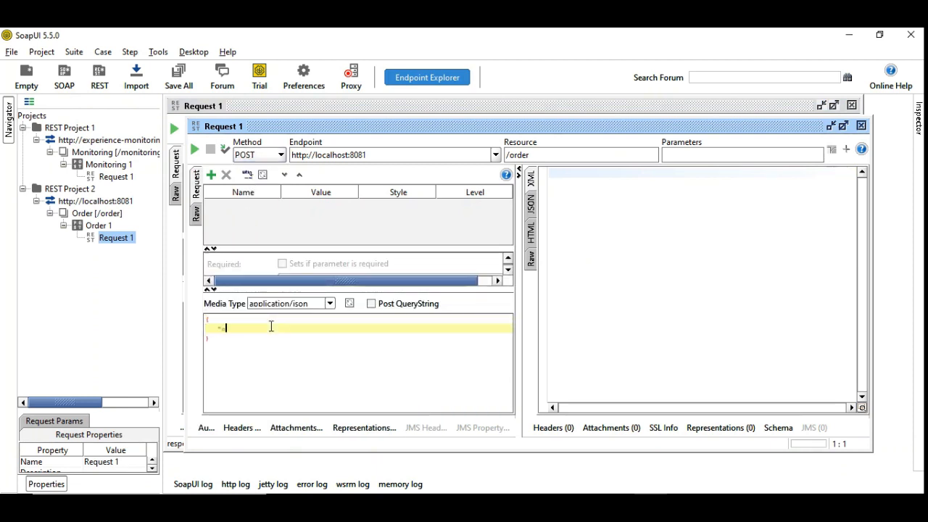
pyautogui.write('rderID" : "1234",')
pyautogui.press('Return')
pyautogui.write('"customer"')
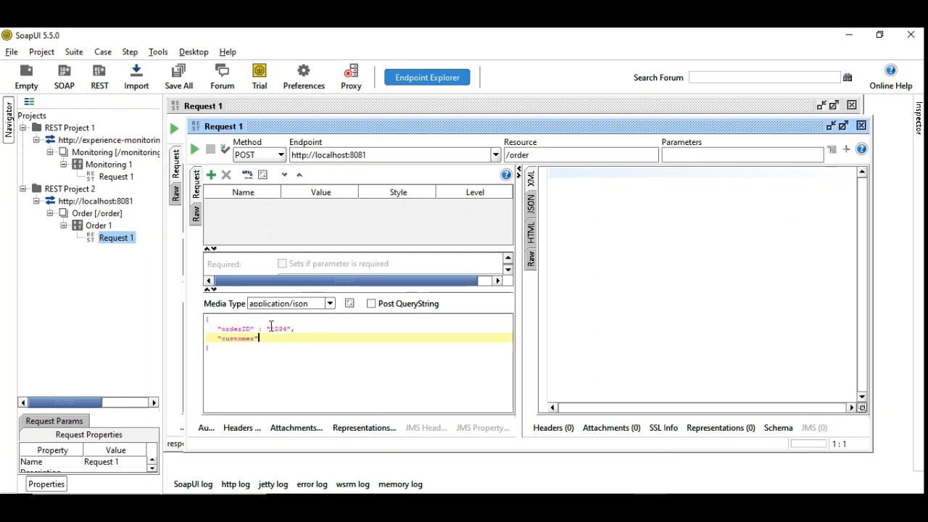
pyautogui.write(' : "Siva"')
# Send the order request, maximize its window and display the response as JSON.
pyautogui.click(194, 150)
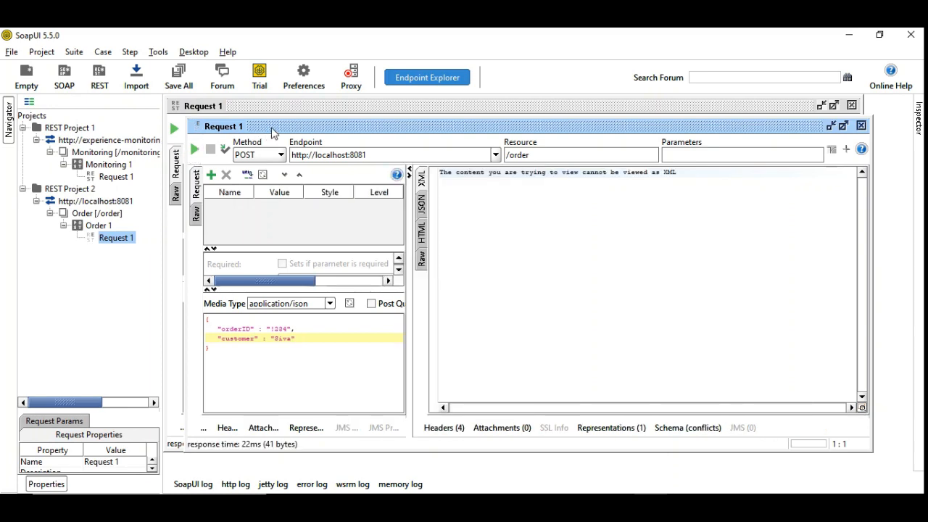
pyautogui.doubleClick(274, 126)
pyautogui.click(429, 187)
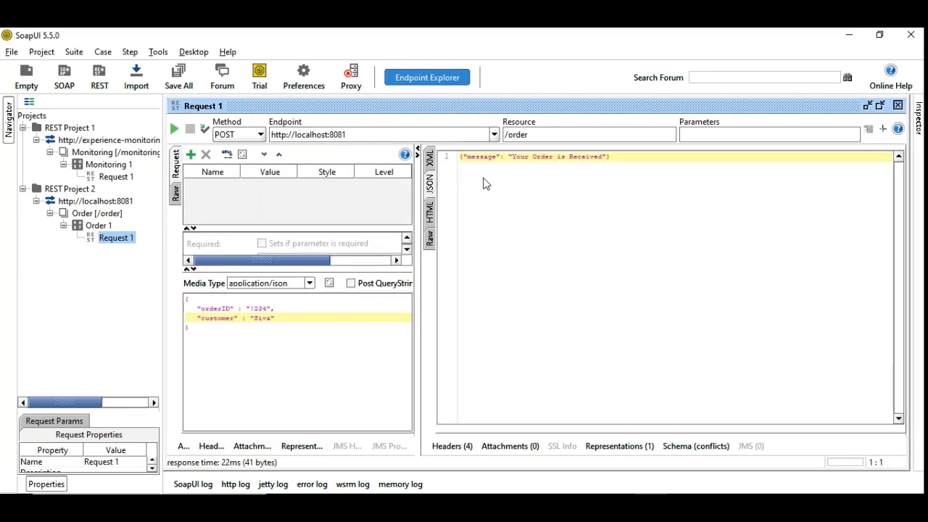
# Compare the SoapUI response with the message text defined in the Transform Message output in Anypoint Studio.
pyautogui.hotkey('alt', 'Tab')
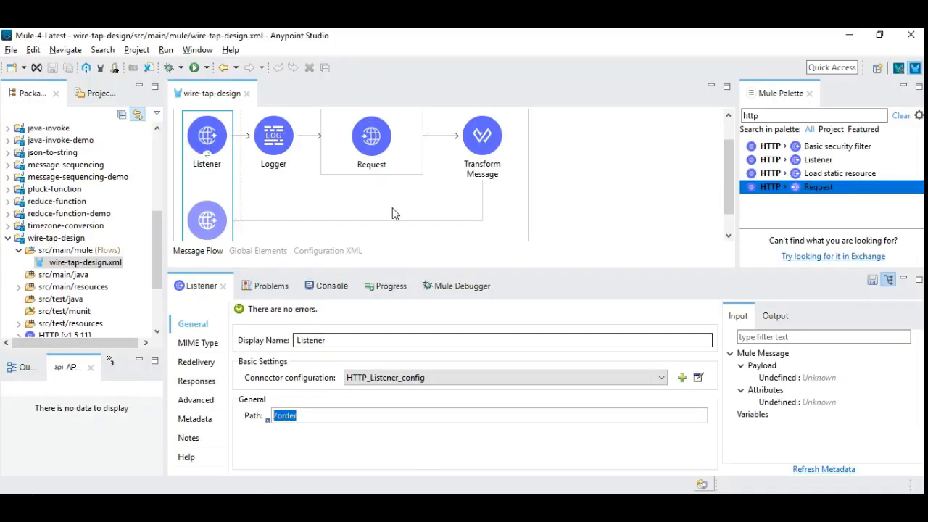
pyautogui.click(482, 141)
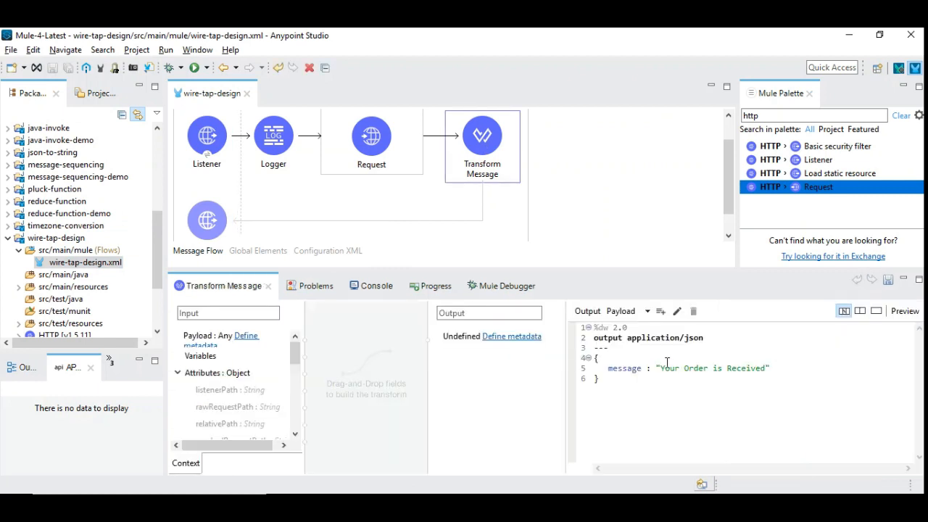
pyautogui.moveTo(660, 368); pyautogui.dragTo(765, 368)
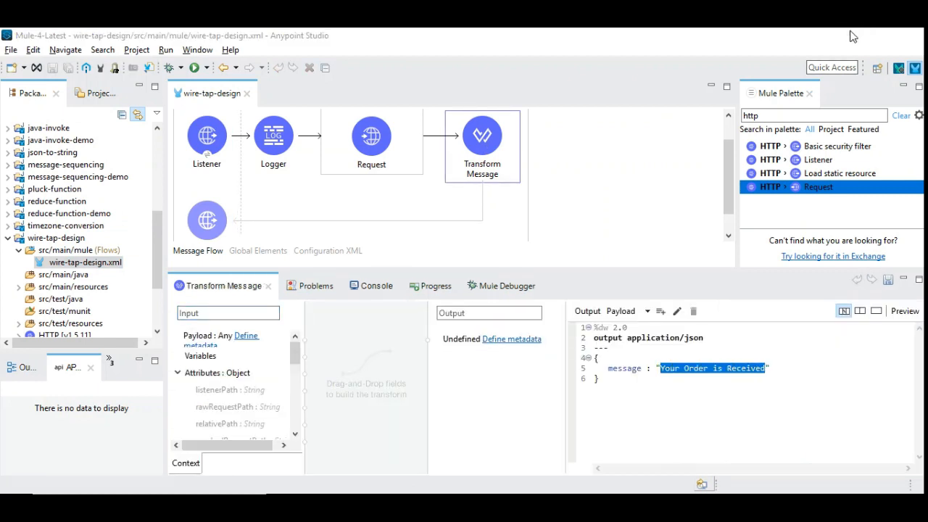
pyautogui.hotkey('alt', 'Tab')
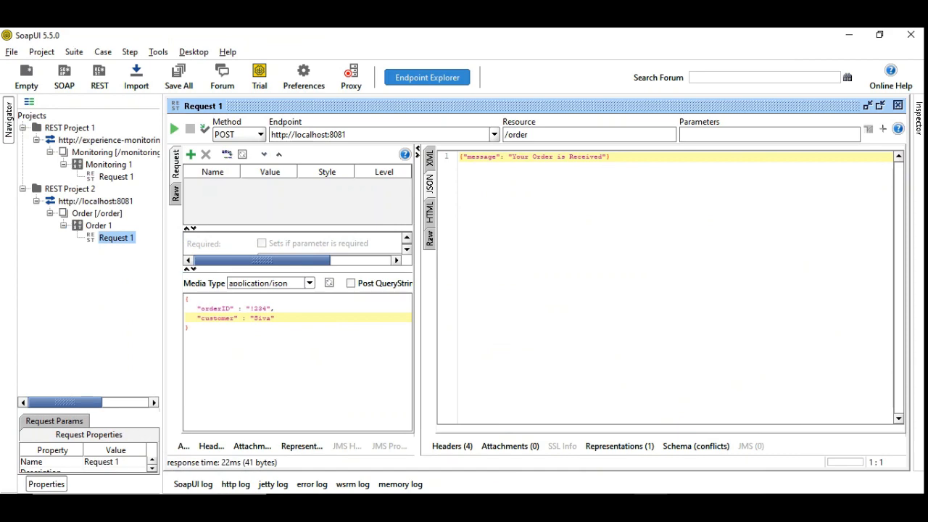
pyautogui.hotkey('alt', 'Tab')
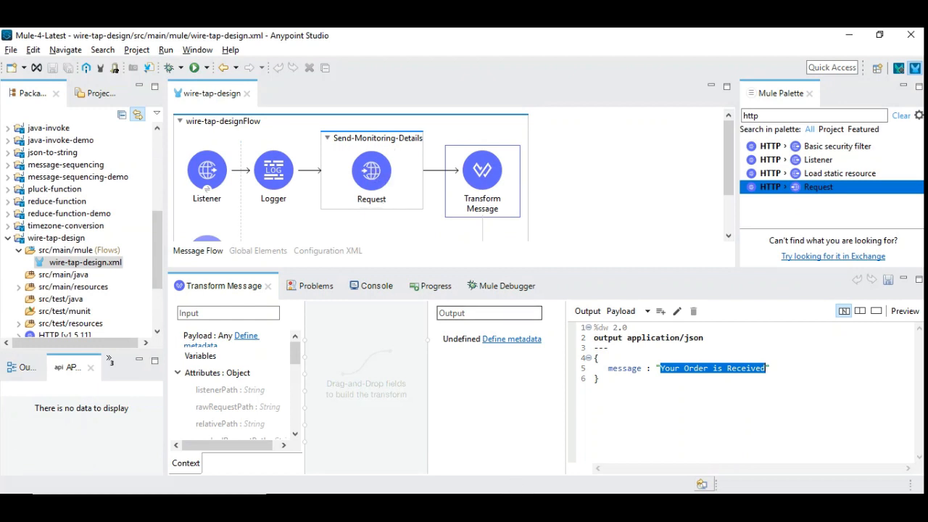
# Switch to Runtime Manager in the browser and view the logs of experience-monitoring-api.
pyautogui.click(570, 463)
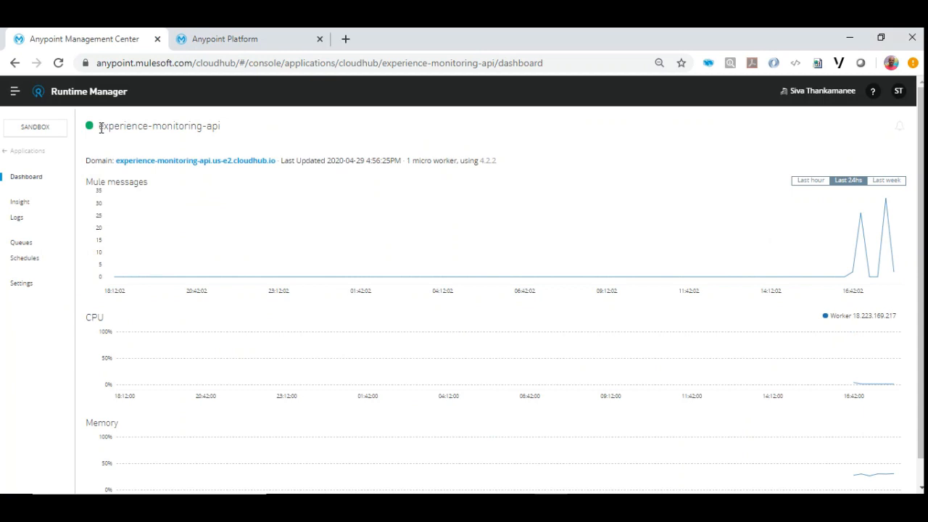
pyautogui.hotkey('alt', 'Tab')
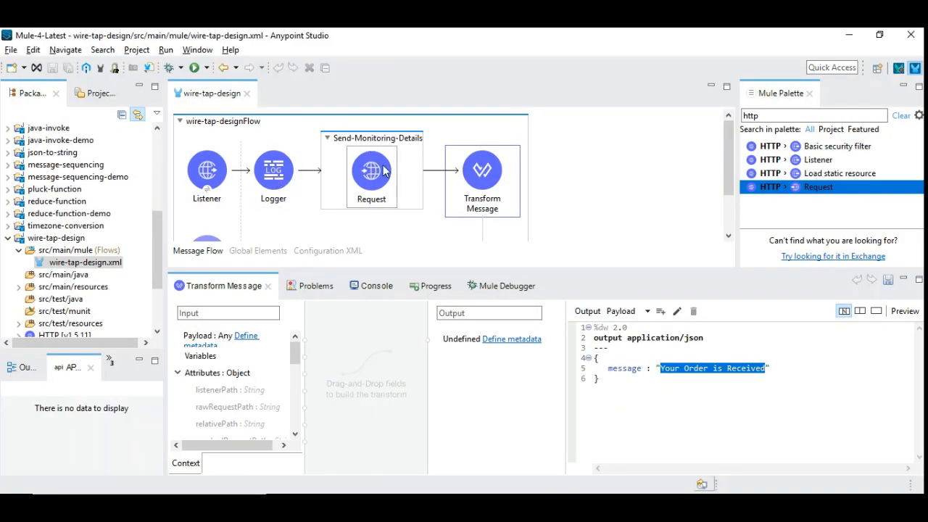
pyautogui.click(851, 36)
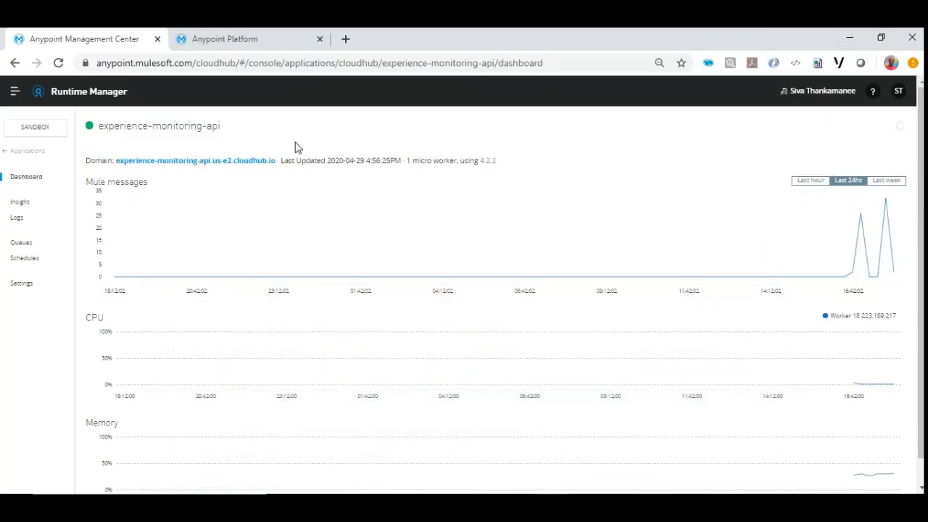
pyautogui.click(35, 219)
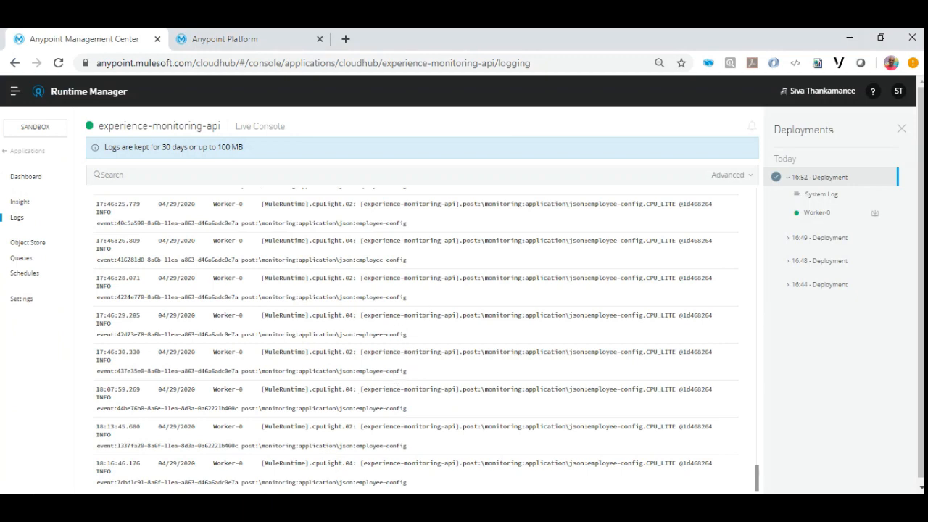
# Switch to SoapUI and resend the POST request to /order several times.
pyautogui.hotkey('alt', 'Tab')
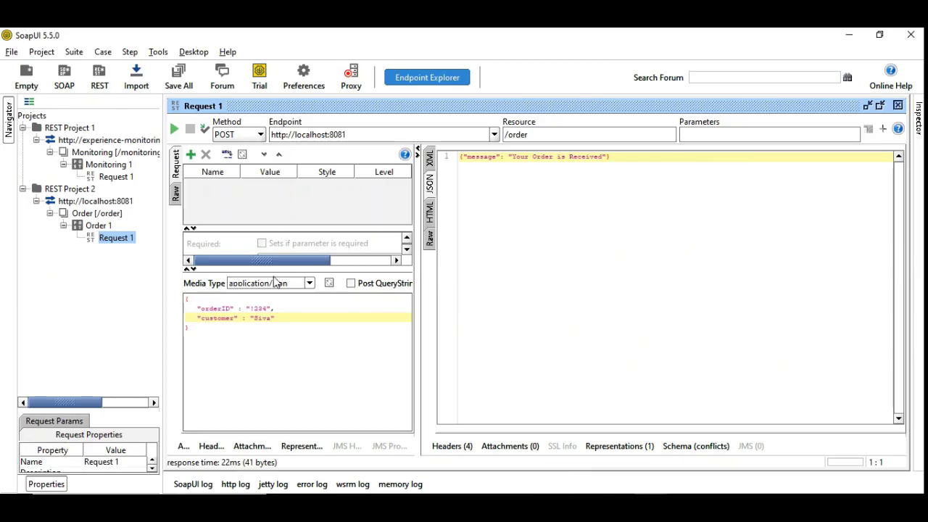
pyautogui.click(174, 129)
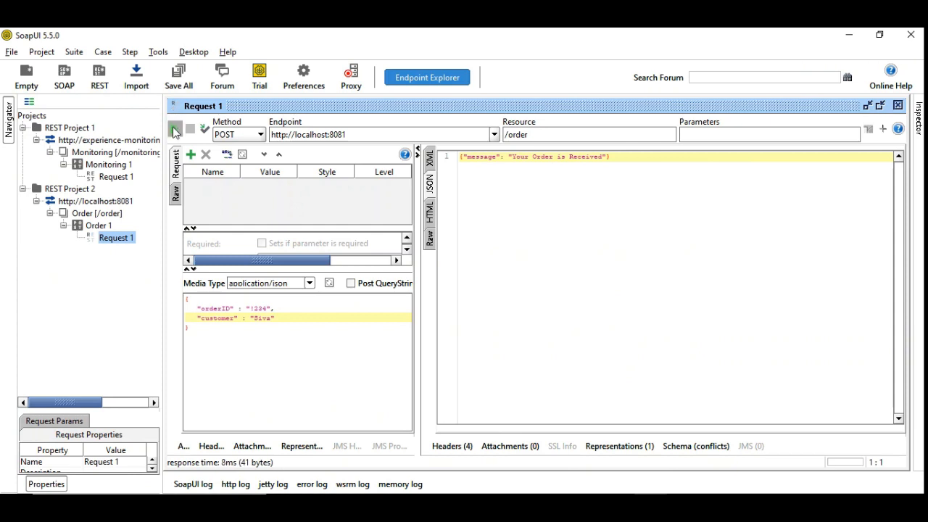
pyautogui.click(174, 130)
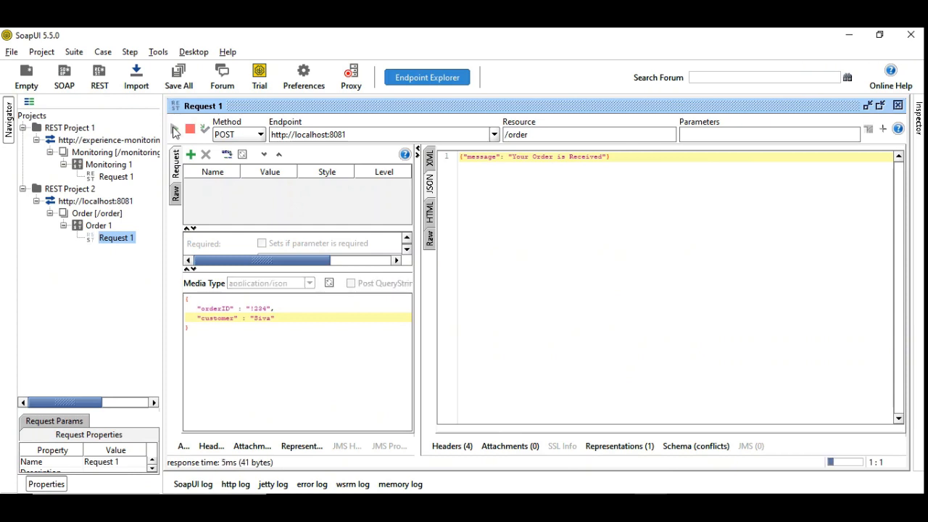
pyautogui.click(176, 131)
pyautogui.click(177, 132)
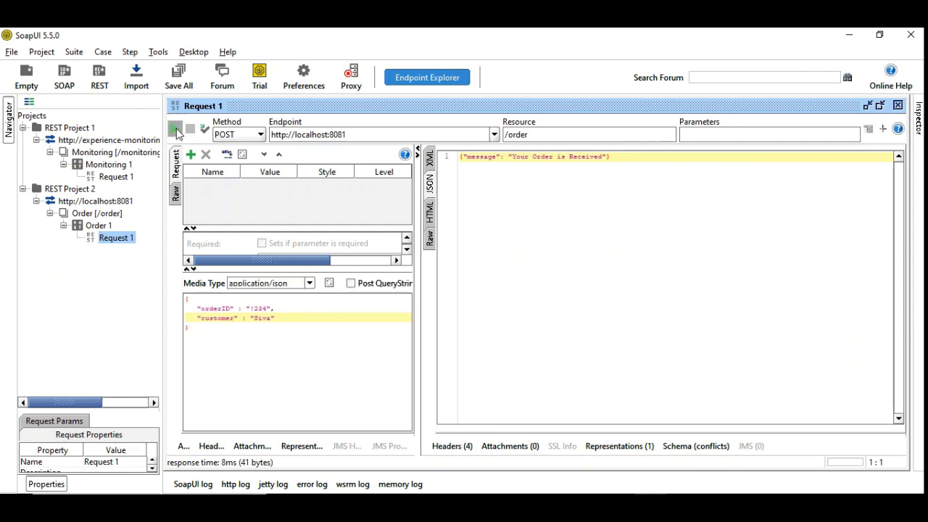
pyautogui.click(176, 132)
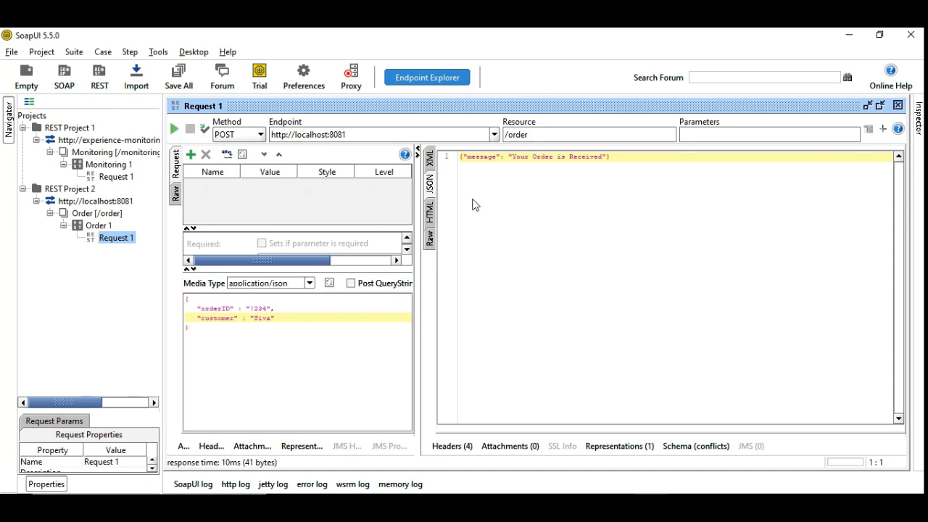
# Switch to Anypoint Studio and enlarge the flow canvas to show the whole wire-tap-designFlow.
pyautogui.click(650, 506)
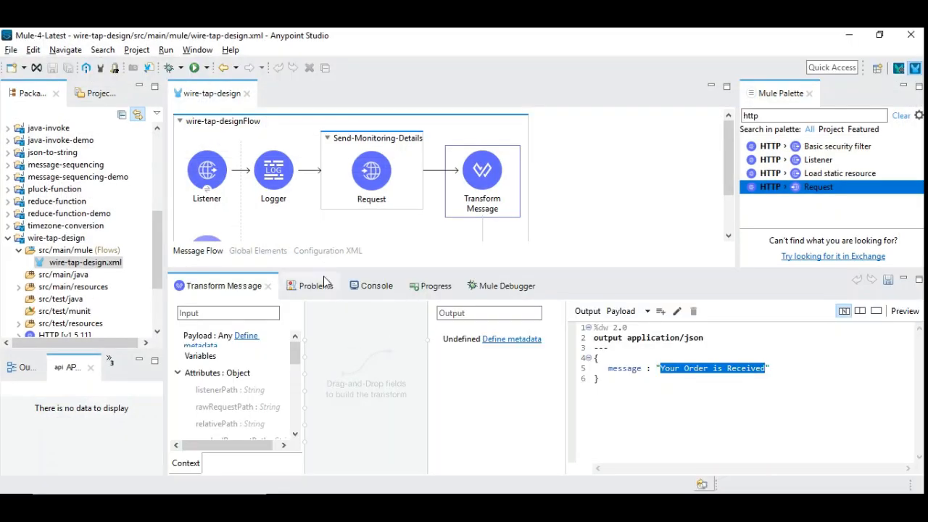
pyautogui.moveTo(325, 268); pyautogui.dragTo(325, 364)
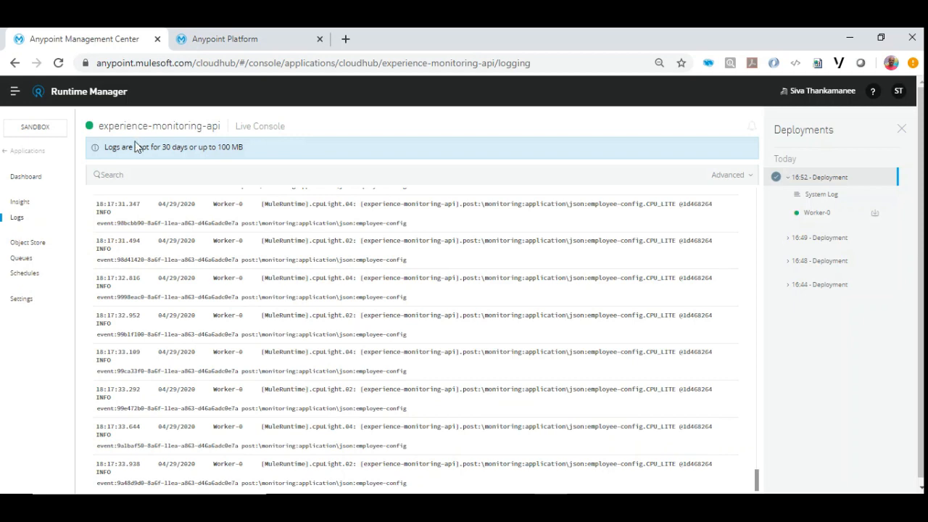
# Open Anypoint Monitoring and view the built-in dashboard of Monitoring-API v1 in the Sandbox environment.
pyautogui.click(17, 95)
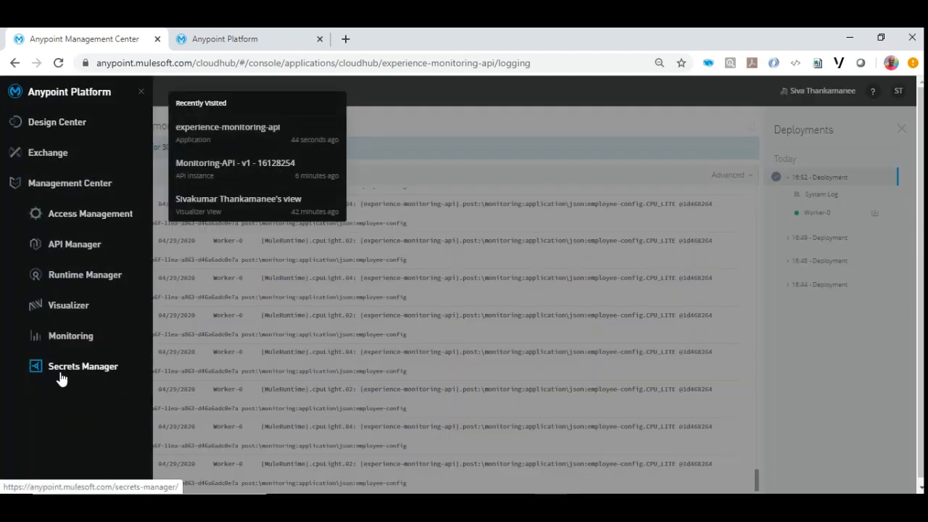
pyautogui.click(71, 337)
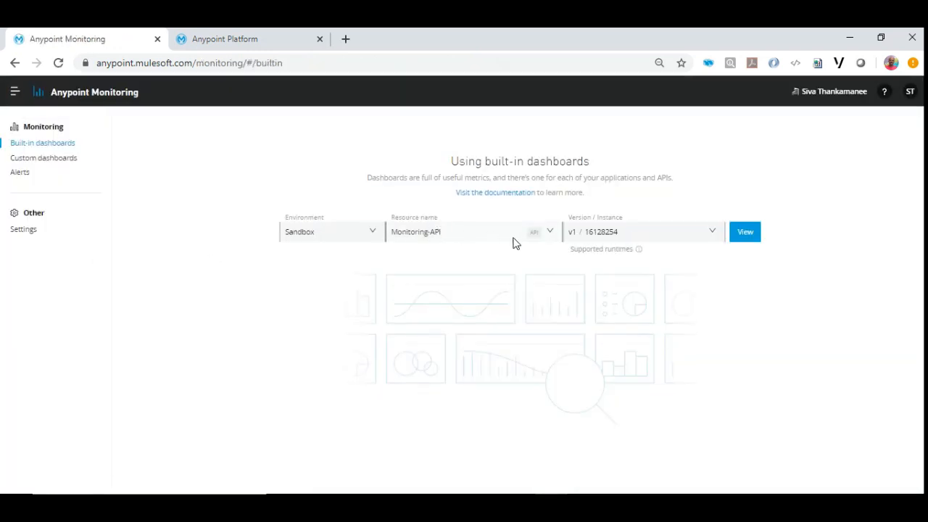
pyautogui.click(745, 236)
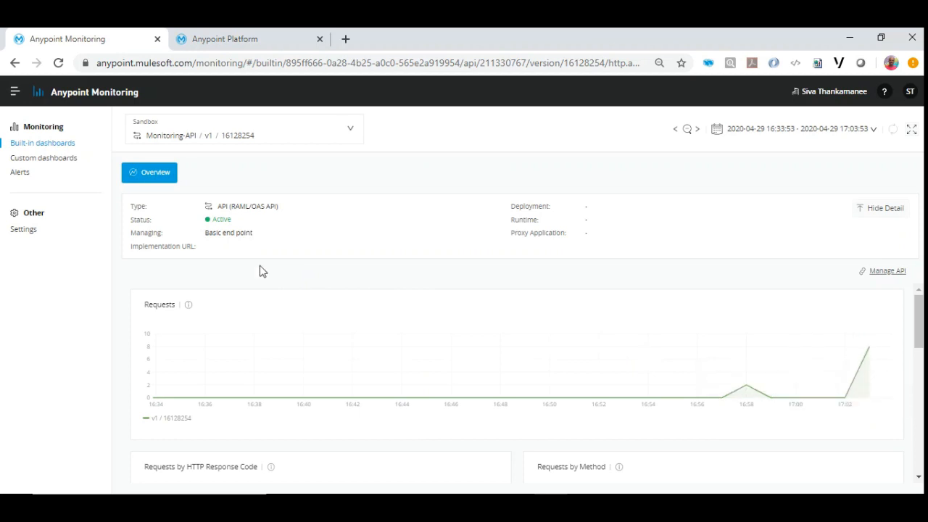
# Go to API Manager, open its Analytics overview and try to filter the overview by API.
pyautogui.click(16, 92)
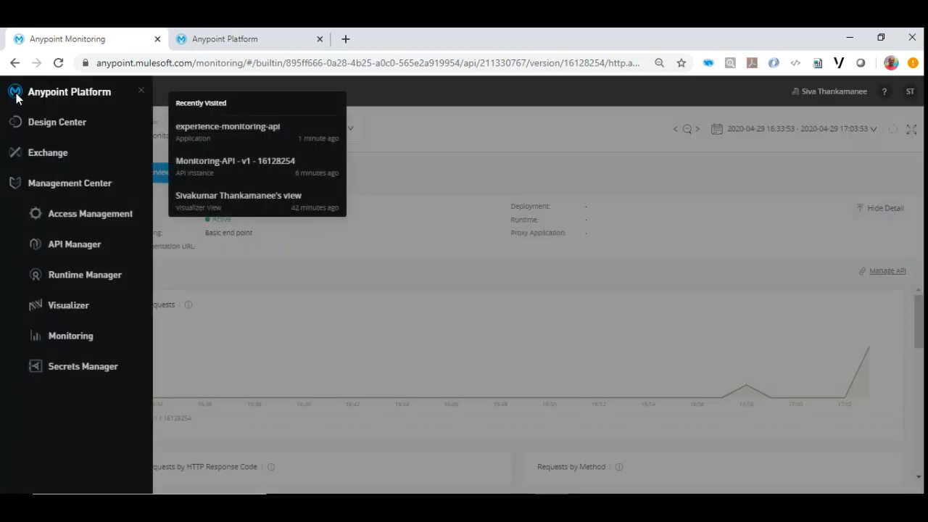
pyautogui.click(71, 248)
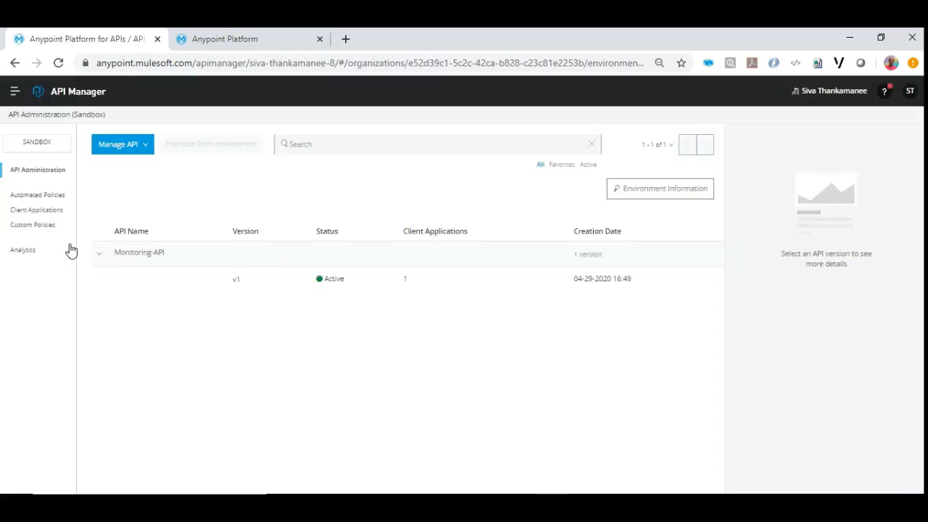
pyautogui.click(26, 251)
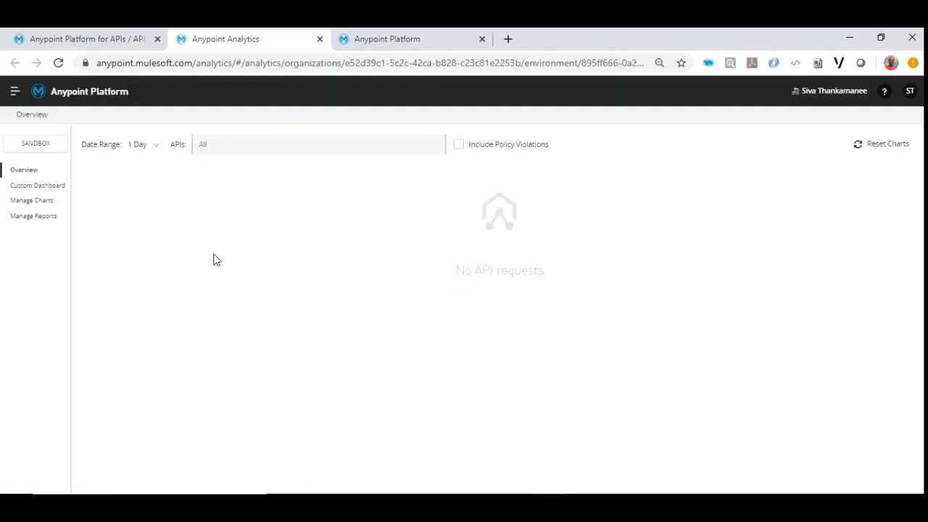
pyautogui.click(234, 144)
pyautogui.hotkey('ctrl', 'v')
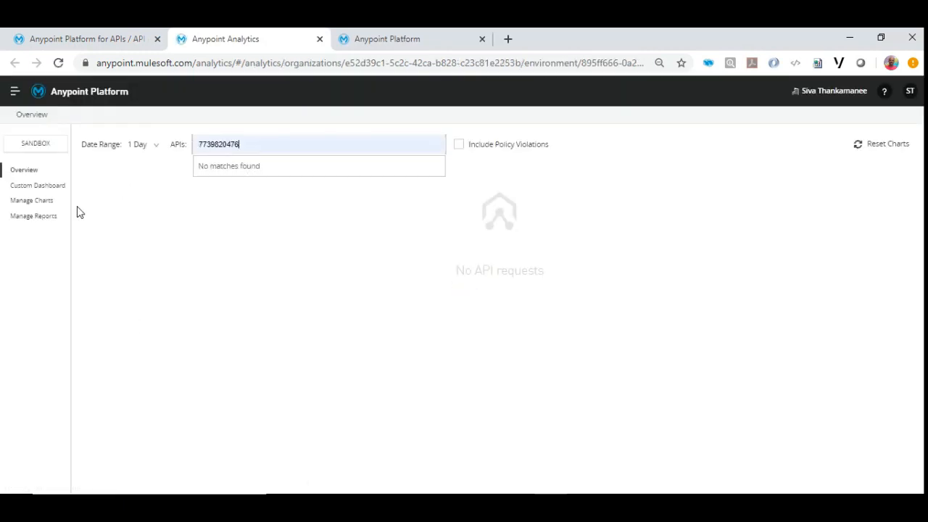
# Open the custom analytics dashboard, reload it and examine the request peaks in the Number-of-Orders chart.
pyautogui.click(35, 186)
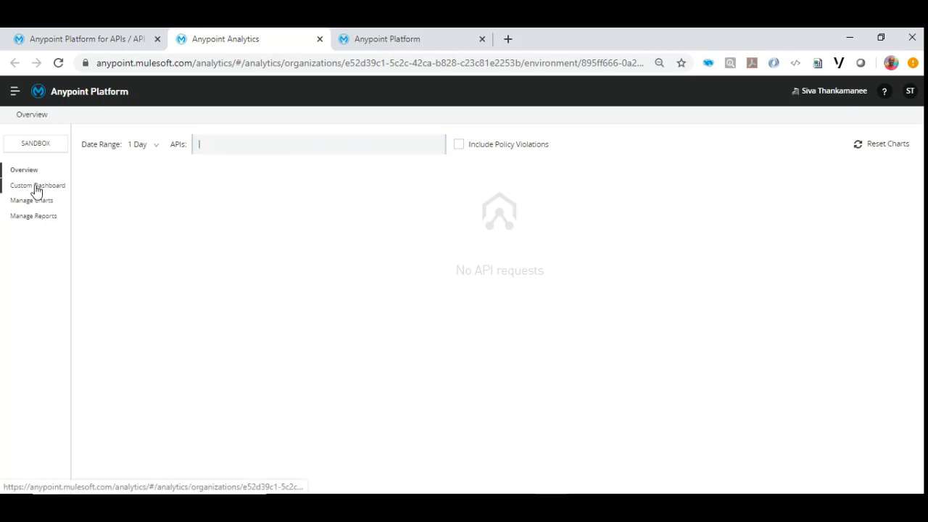
pyautogui.click(37, 187)
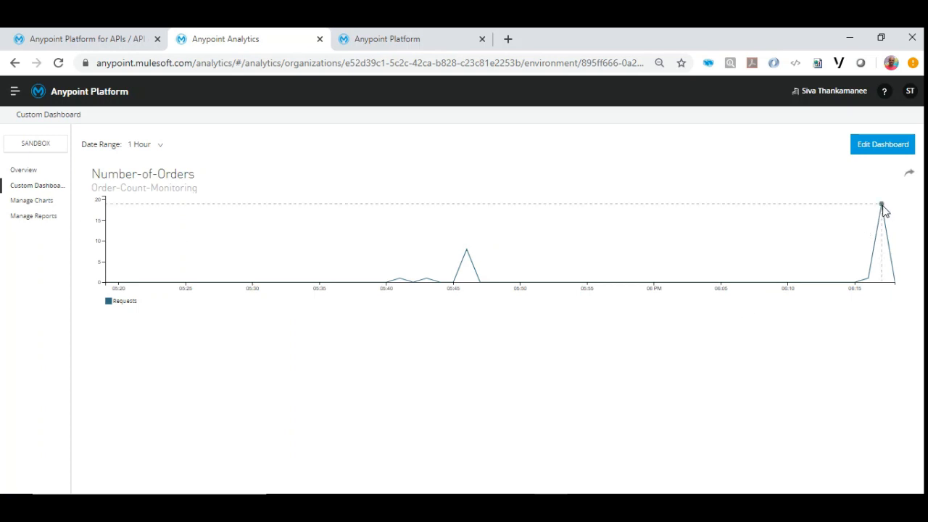
pyautogui.moveTo(883, 210)
pyautogui.click(59, 63)
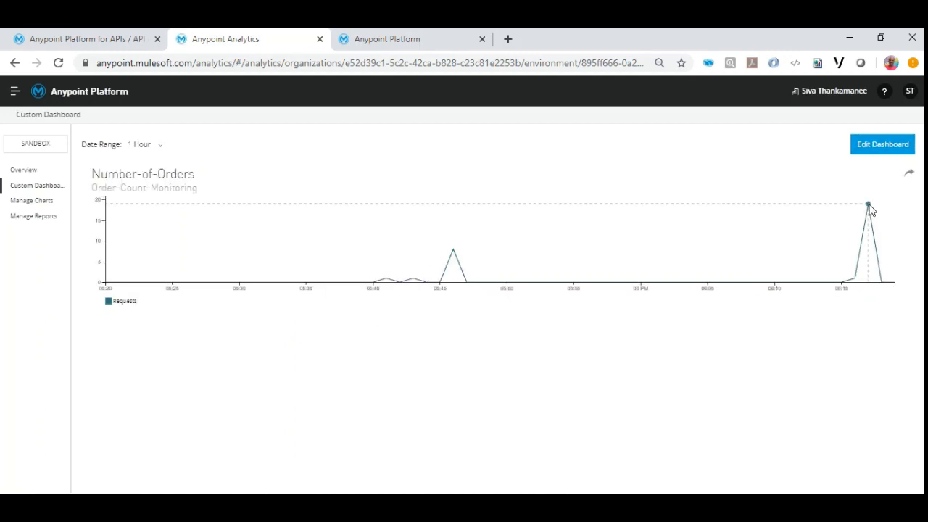
pyautogui.moveTo(868, 206)
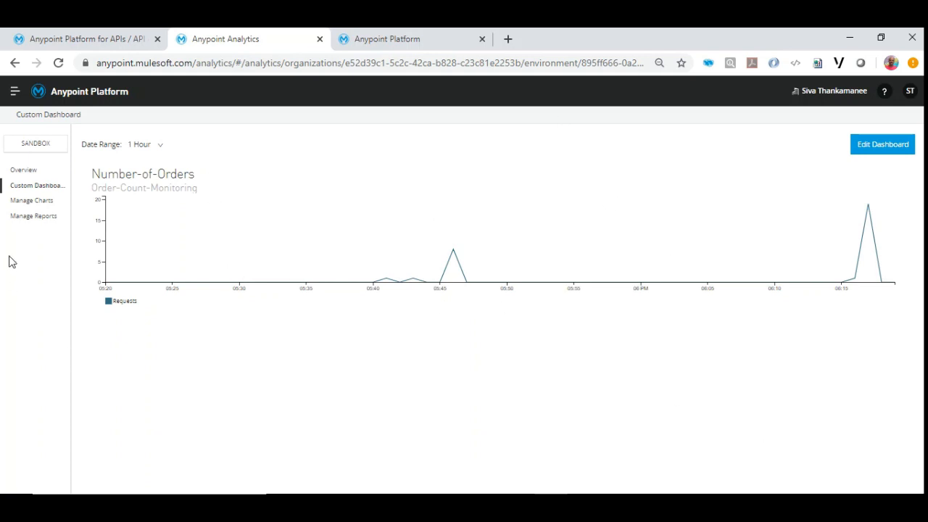
# Start a new analytics chart with Monitor-Order-Requests as both its title and its description.
pyautogui.click(31, 203)
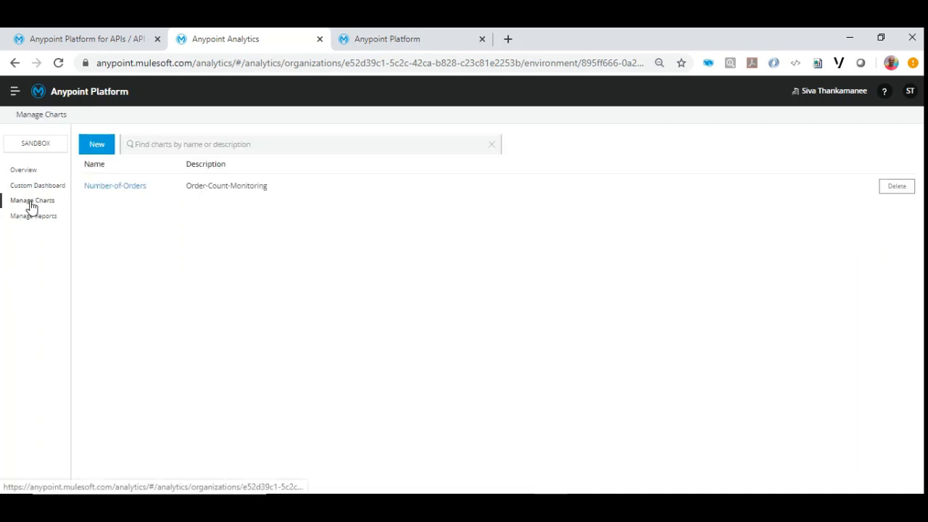
pyautogui.click(101, 145)
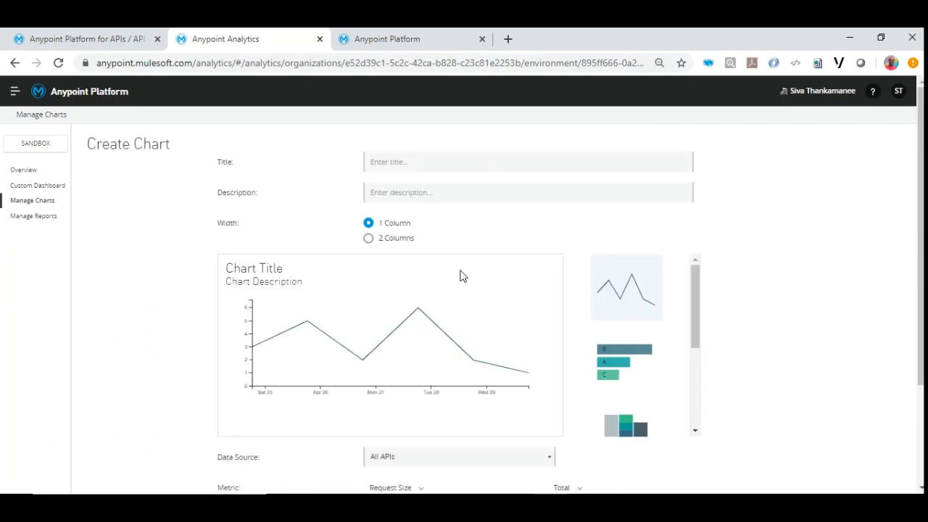
pyautogui.scroll(-2, 421, 265)
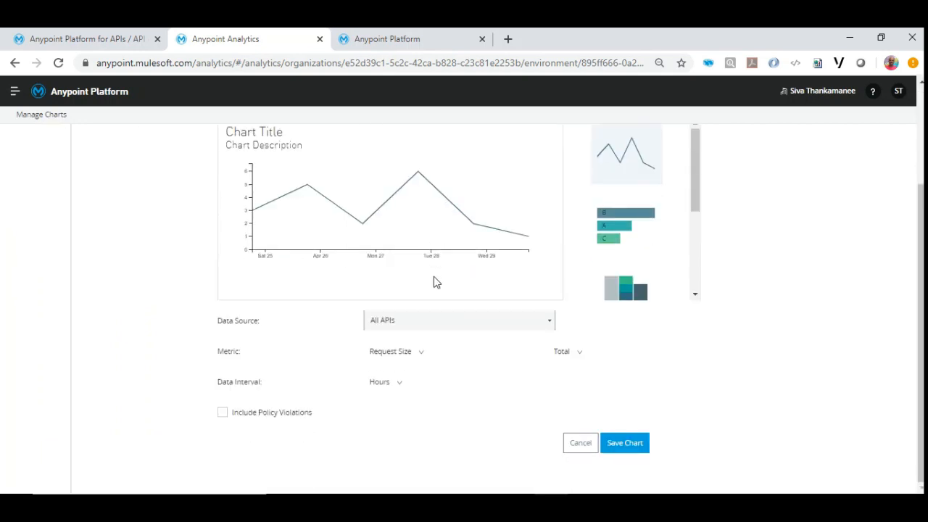
pyautogui.scroll(2, 433, 282)
pyautogui.click(412, 161)
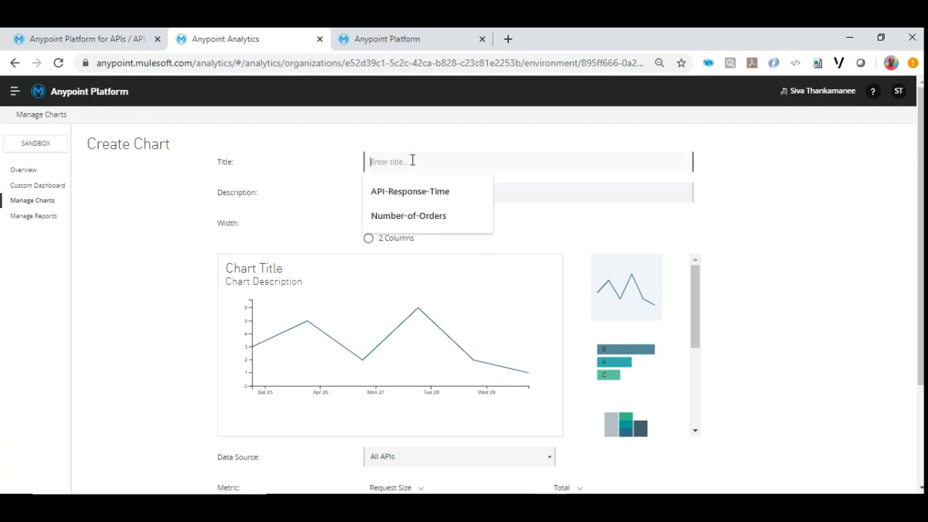
pyautogui.write('Moni')
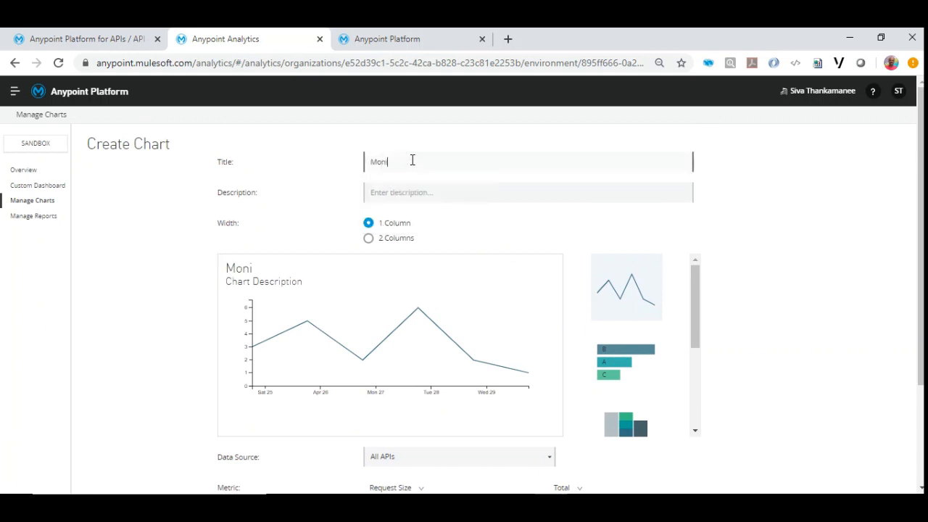
pyautogui.write('tor-Order-Request')
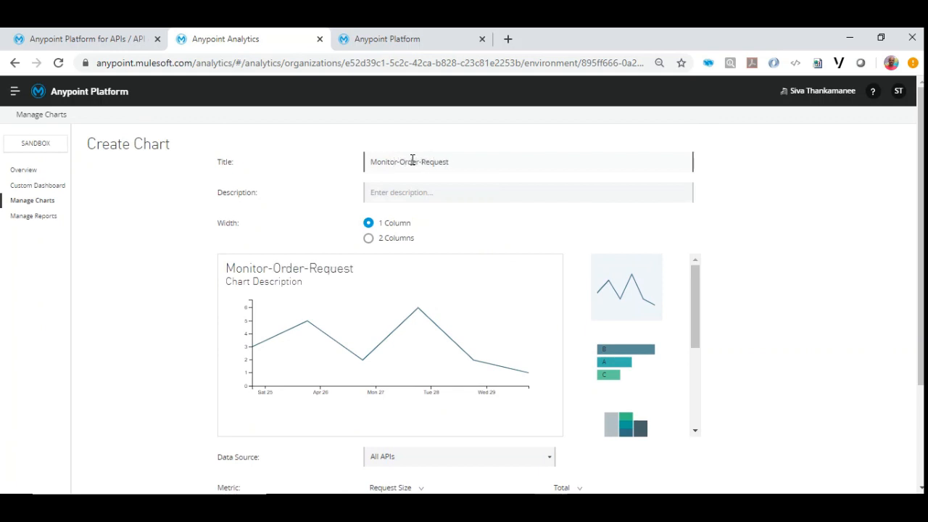
pyautogui.write('s')
pyautogui.moveTo(468, 161); pyautogui.dragTo(309, 166)
pyautogui.hotkey('ctrl', 'c')
pyautogui.click(380, 190)
pyautogui.hotkey('ctrl', 'v')
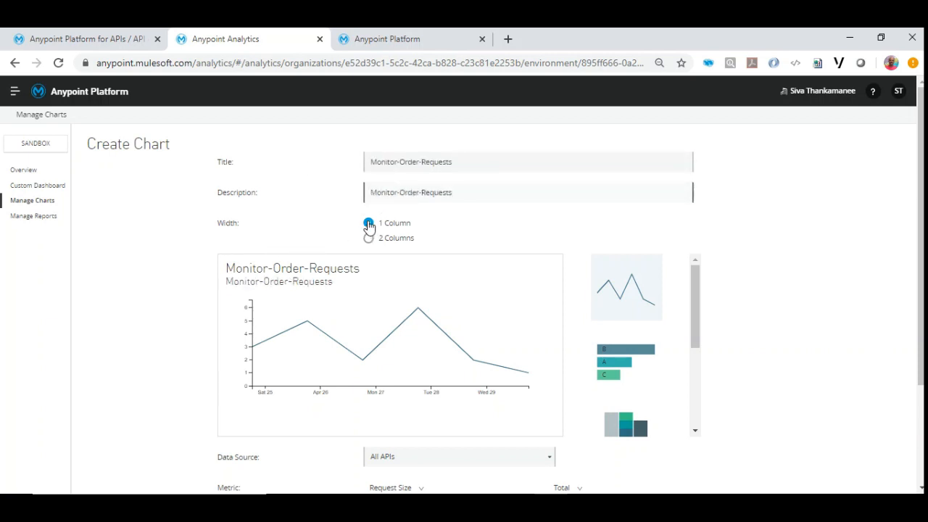
# Set the chart's data source to Monitoring-API, metric to Requests and data interval to Minutes, and save the chart.
pyautogui.scroll(-3, 192, 296)
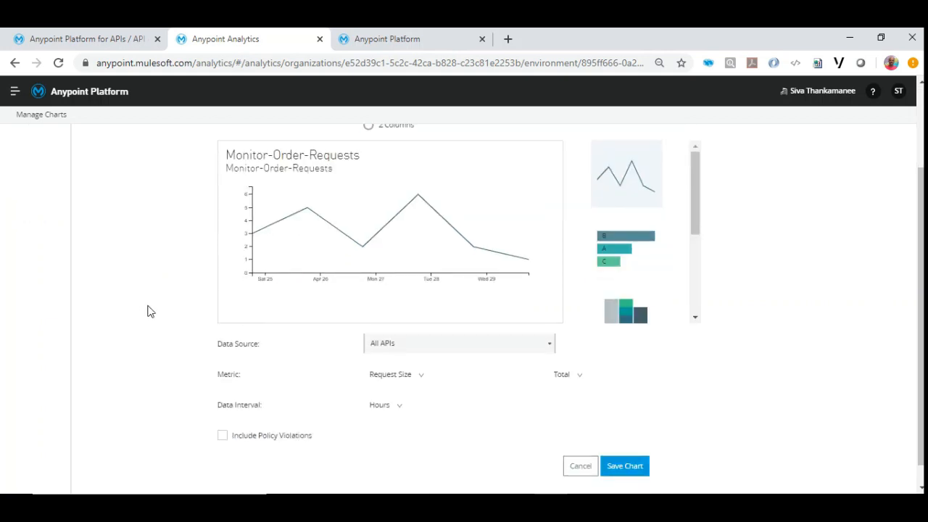
pyautogui.click(389, 322)
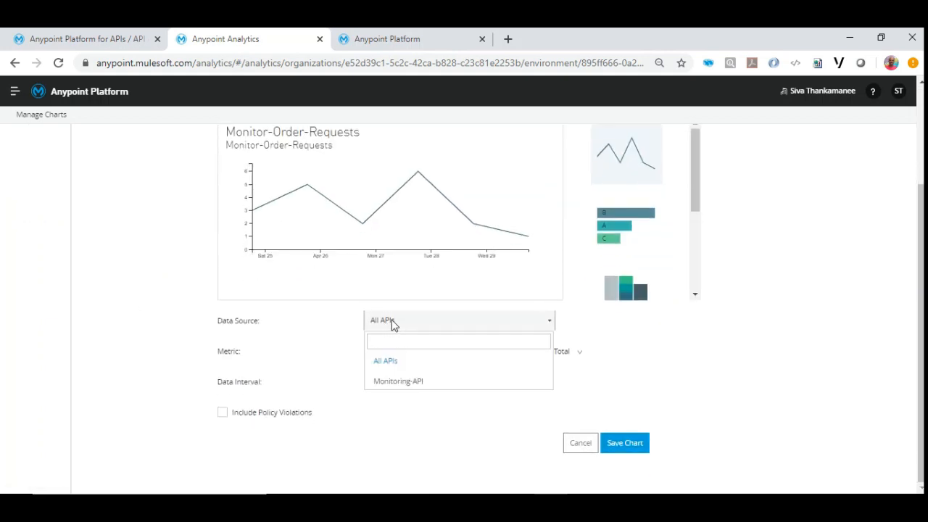
pyautogui.click(399, 384)
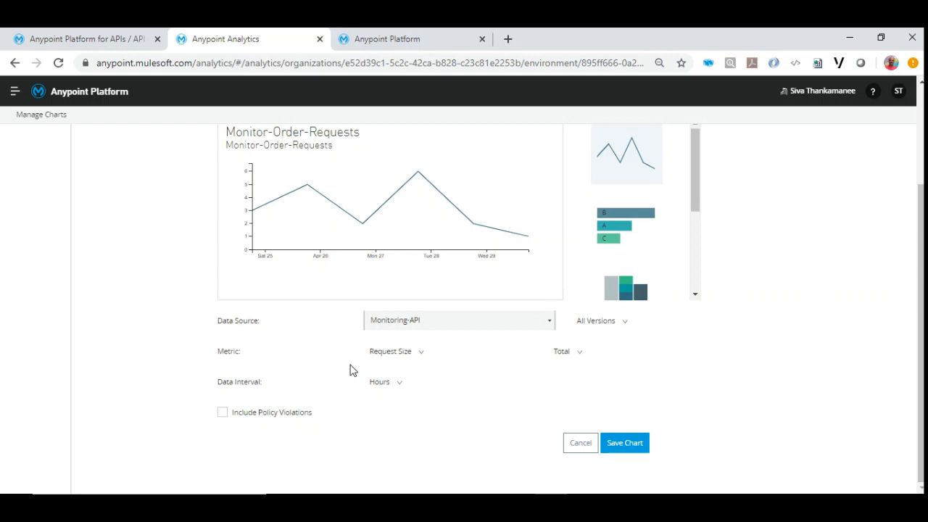
pyautogui.click(421, 353)
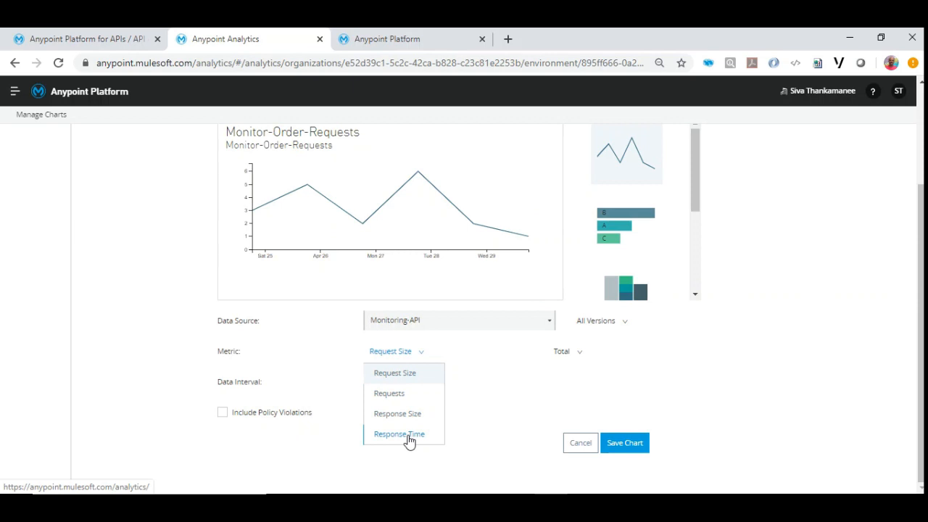
pyautogui.click(391, 400)
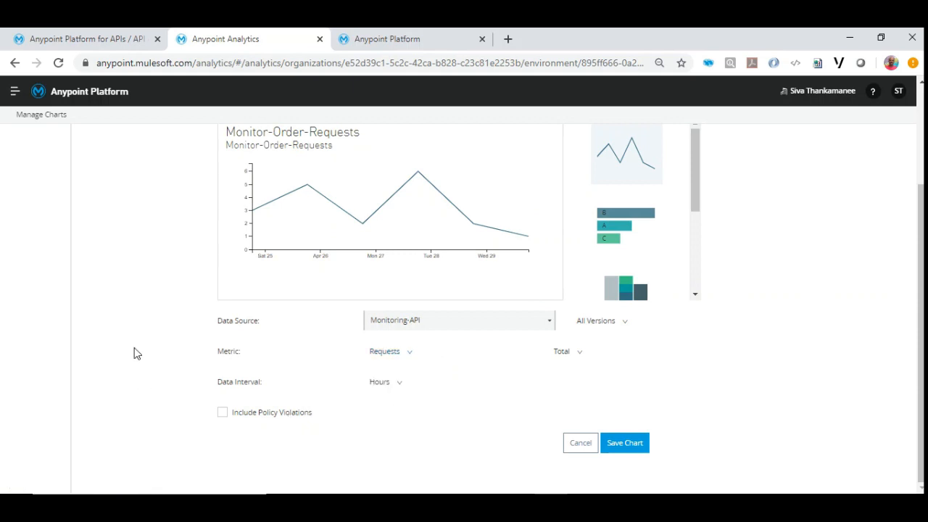
pyautogui.click(398, 384)
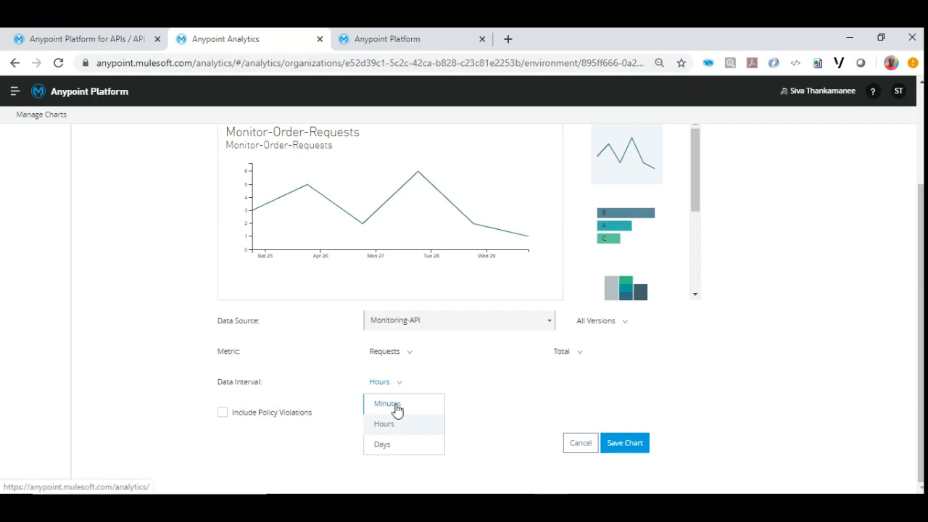
pyautogui.click(392, 404)
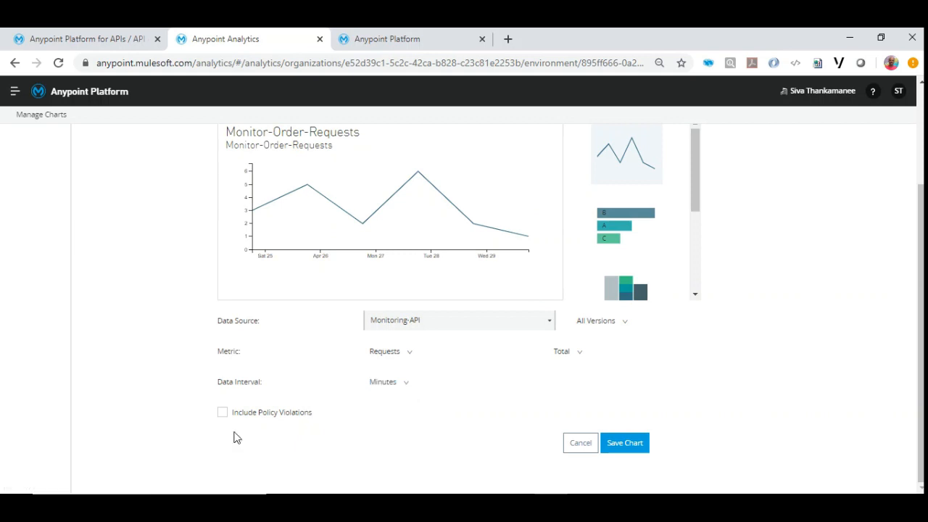
pyautogui.click(617, 452)
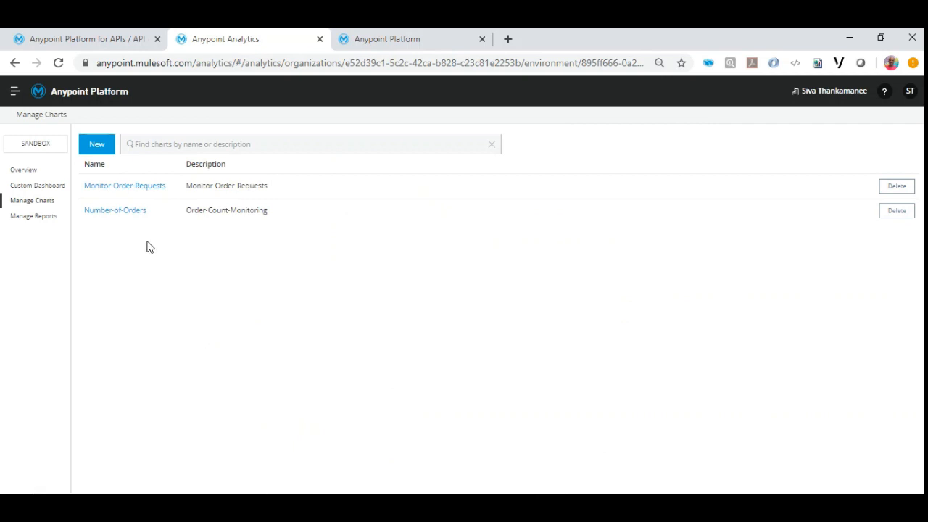
# Review the saved Monitor-Order-Requests chart, return to the custom dashboard and reload it.
pyautogui.click(137, 188)
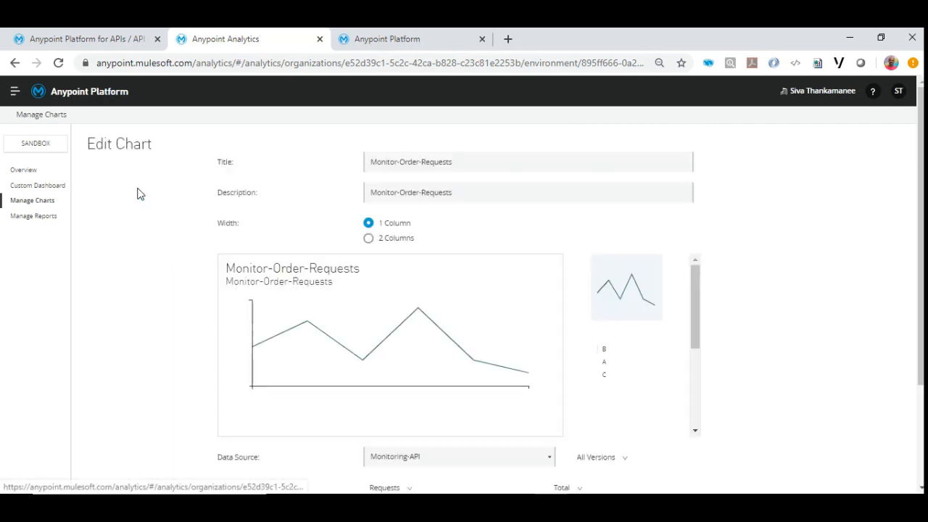
pyautogui.click(29, 187)
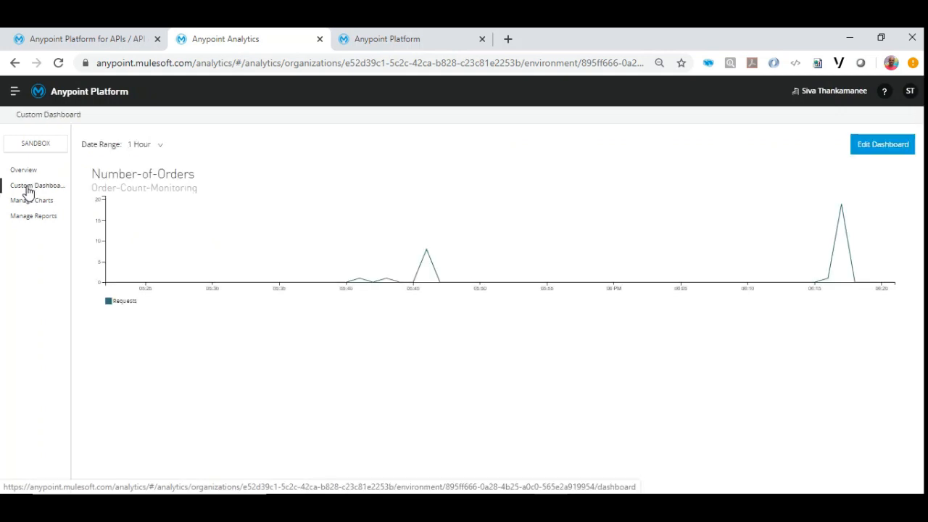
pyautogui.click(58, 63)
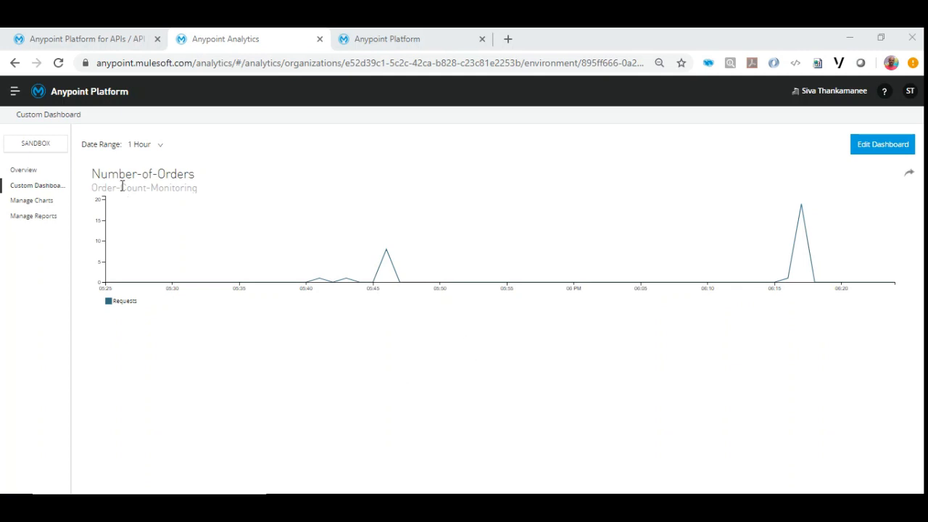
# Retitle the Number-of-Orders chart as Order-Payload-Size and set its description to Order-Payload-Size-Monitoring.
pyautogui.click(37, 202)
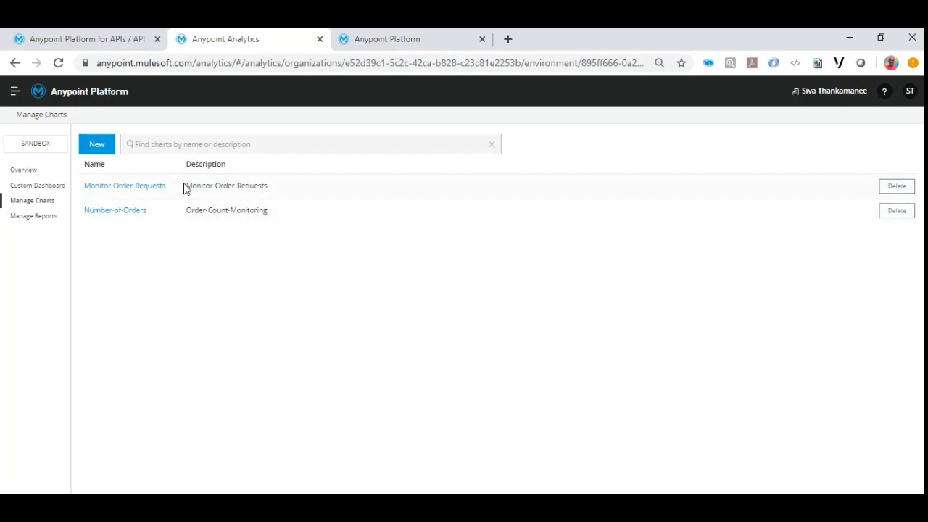
pyautogui.click(138, 219)
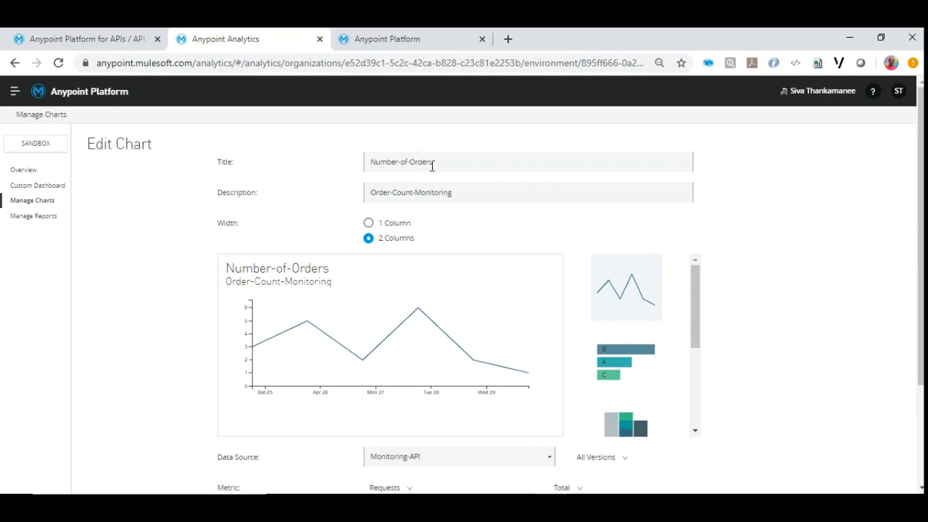
pyautogui.moveTo(432, 166); pyautogui.dragTo(353, 170)
pyautogui.write('Ord')
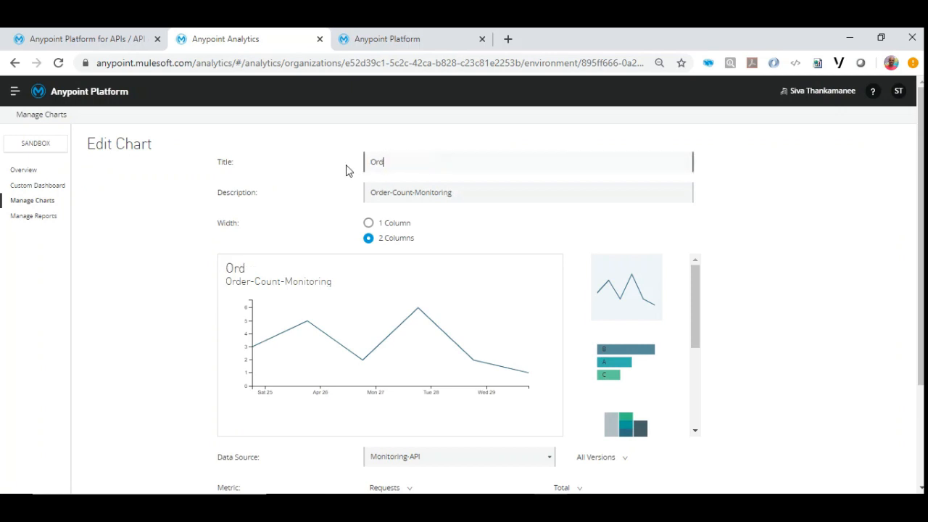
pyautogui.write('er-Payload-Size')
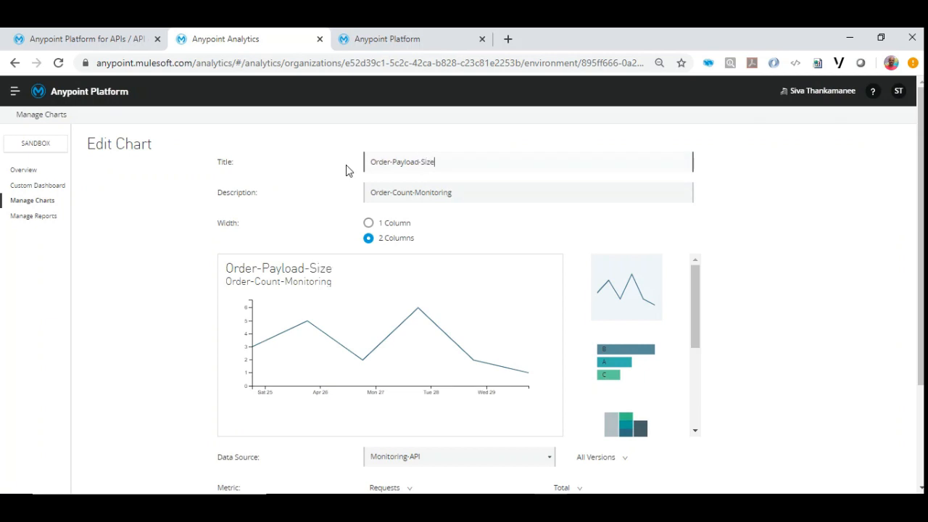
pyautogui.moveTo(445, 168); pyautogui.dragTo(346, 185)
pyautogui.hotkey('ctrl', 'c')
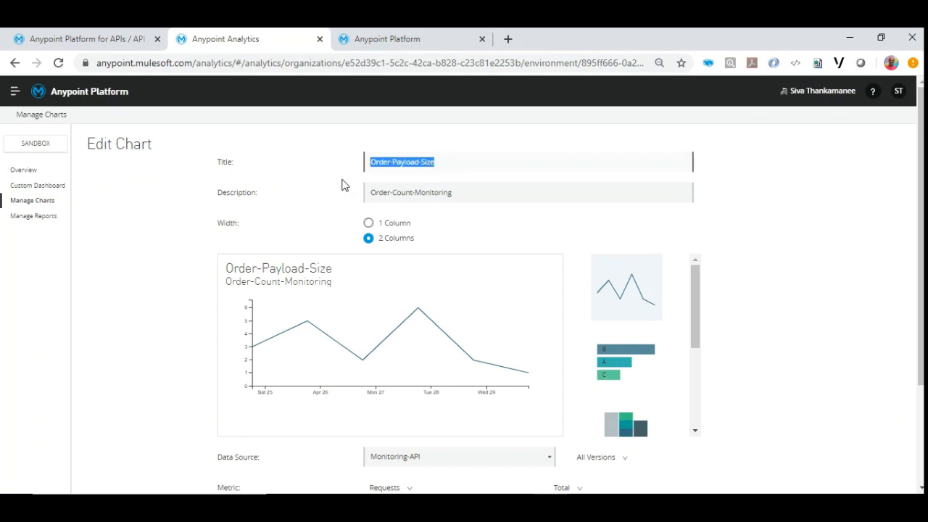
pyautogui.moveTo(412, 194); pyautogui.dragTo(356, 195)
pyautogui.hotkey('ctrl', 'v')
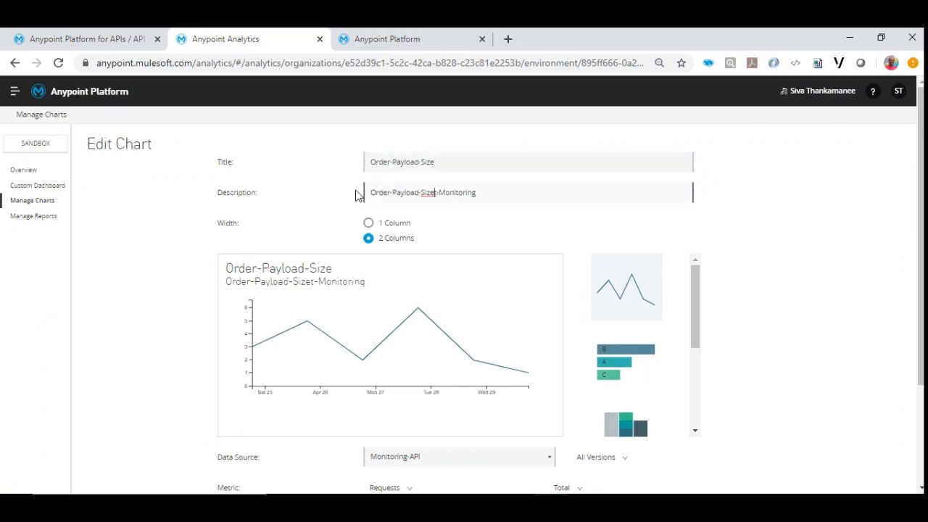
pyautogui.press('Delete')
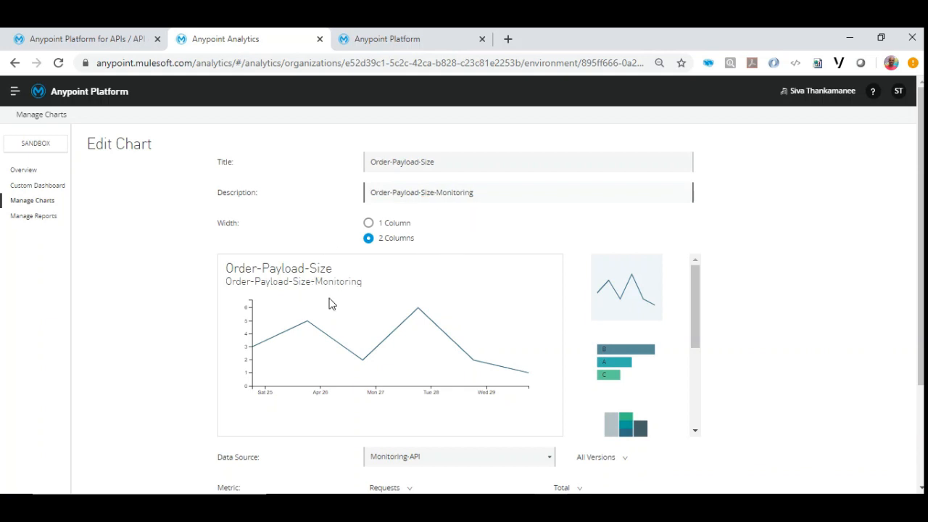
# Set the chart's metric to Request Size and save the chart.
pyautogui.scroll(-2, 316, 369)
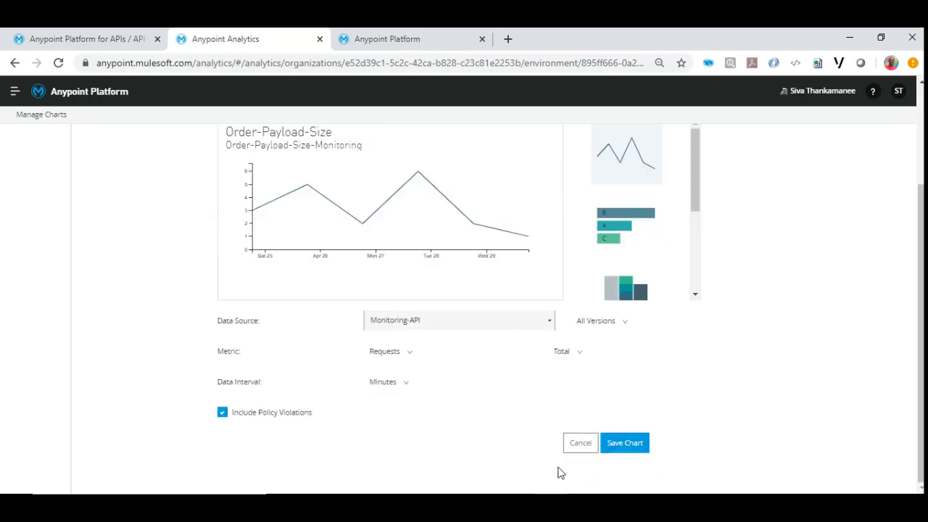
pyautogui.click(408, 354)
pyautogui.click(413, 375)
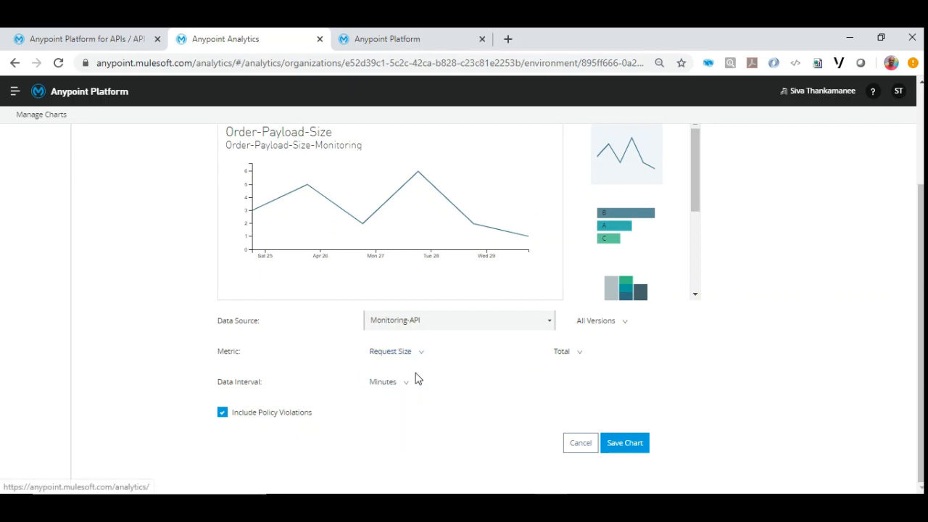
pyautogui.click(612, 452)
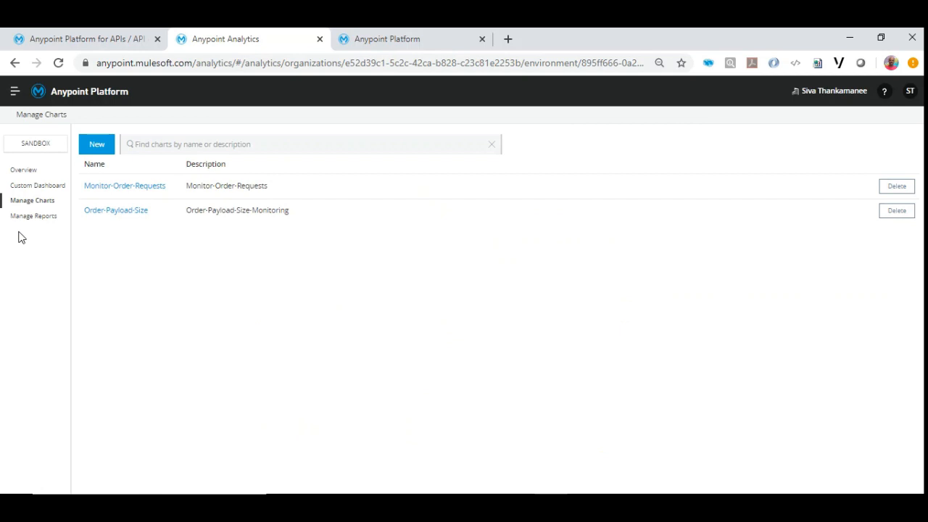
# Add the Monitor-Order-Requests chart to the custom dashboard below Order-Payload-Size, save the dashboard and reload it.
pyautogui.click(29, 189)
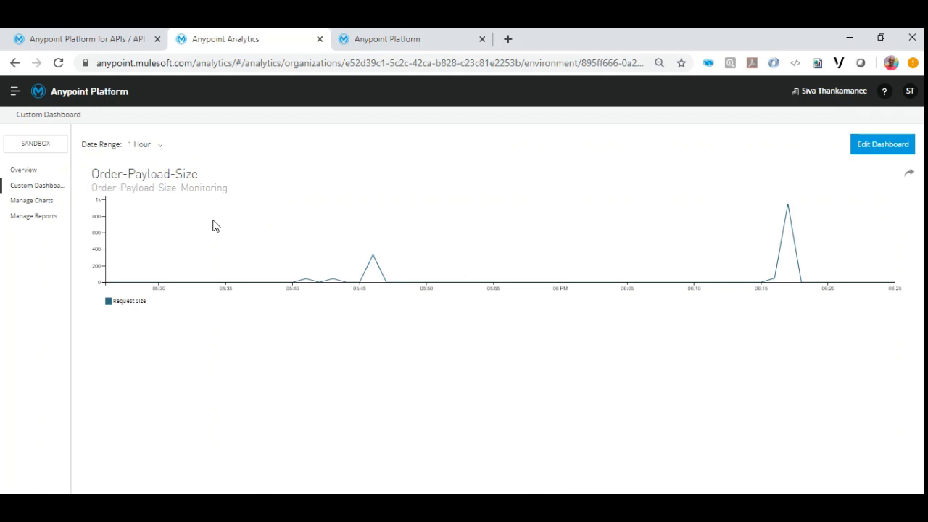
pyautogui.click(883, 149)
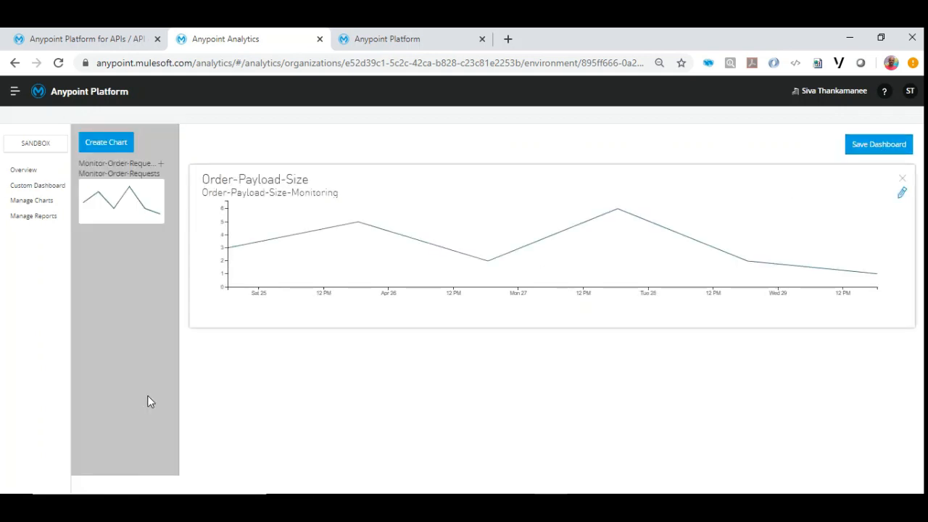
pyautogui.moveTo(124, 197); pyautogui.dragTo(261, 369)
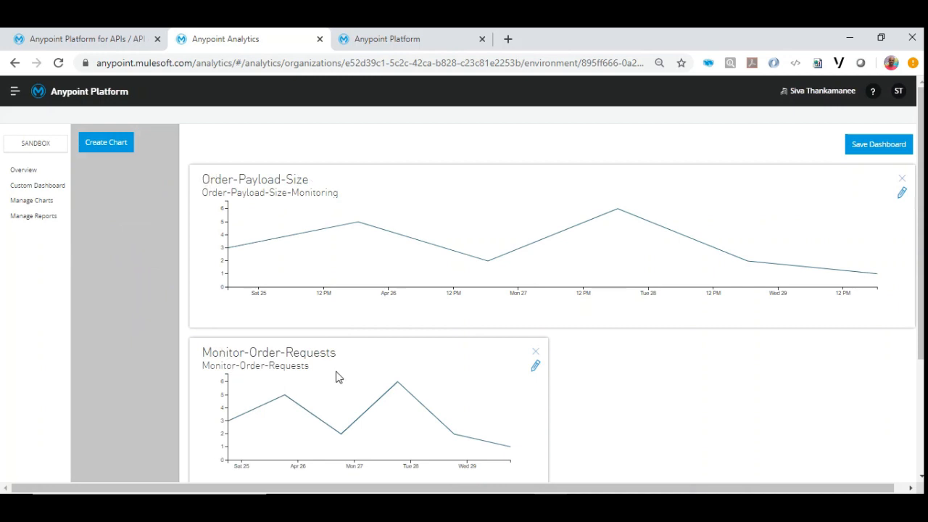
pyautogui.scroll(-2, 341, 368)
pyautogui.scroll(2, 341, 369)
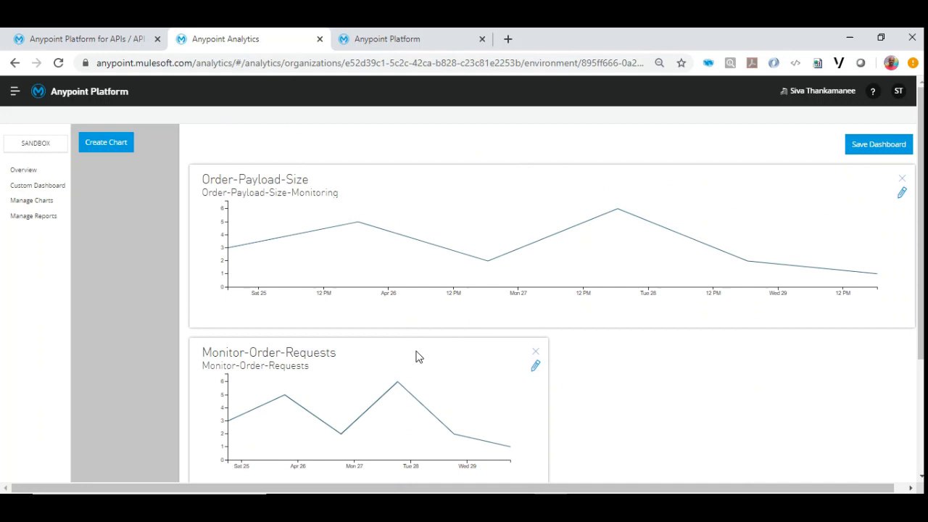
pyautogui.click(857, 153)
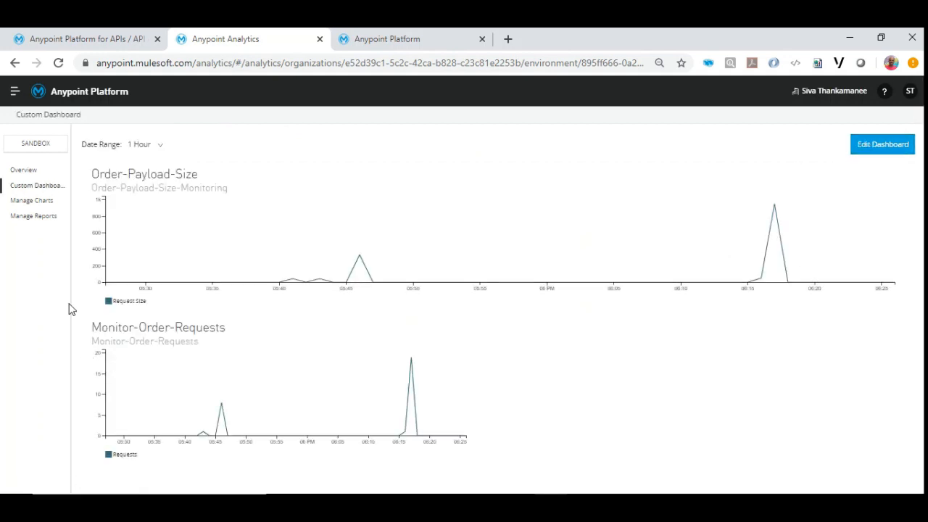
pyautogui.click(59, 63)
pyautogui.hotkey('alt', 'Tab')
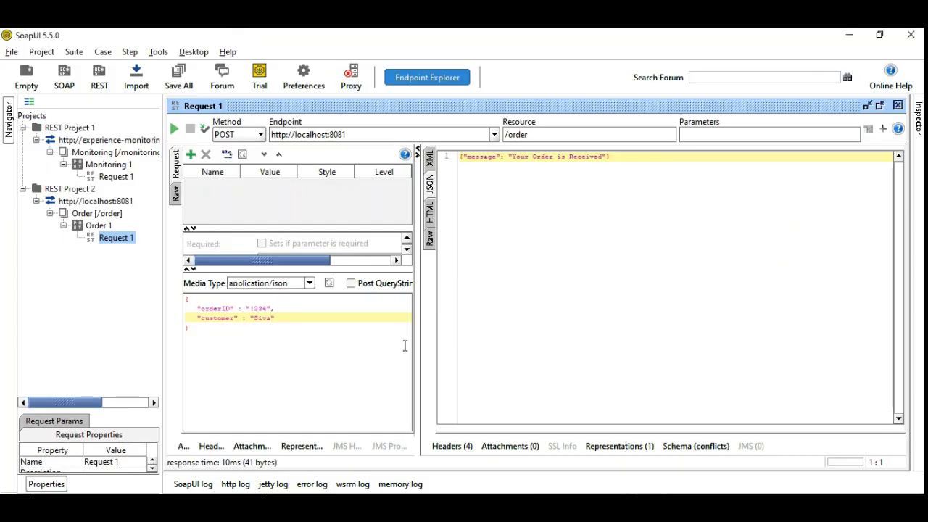
pyautogui.click(175, 131)
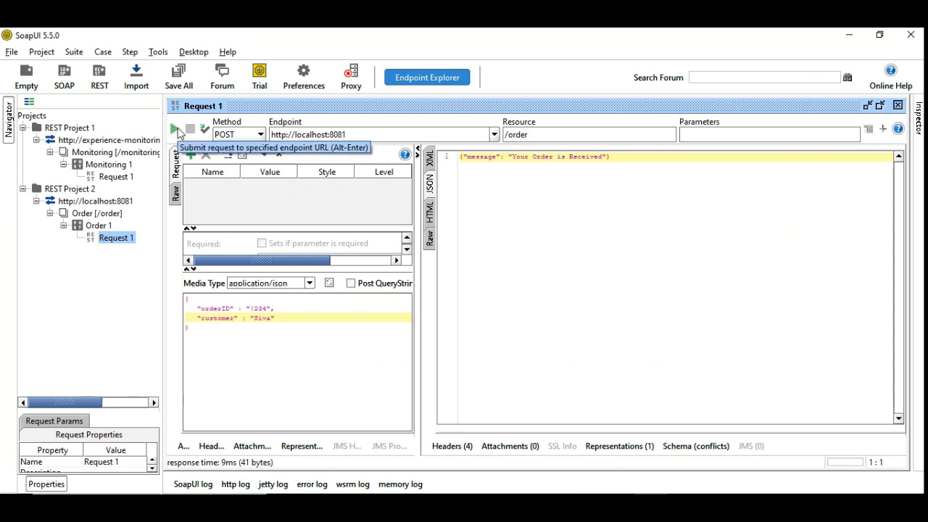
pyautogui.click(176, 130)
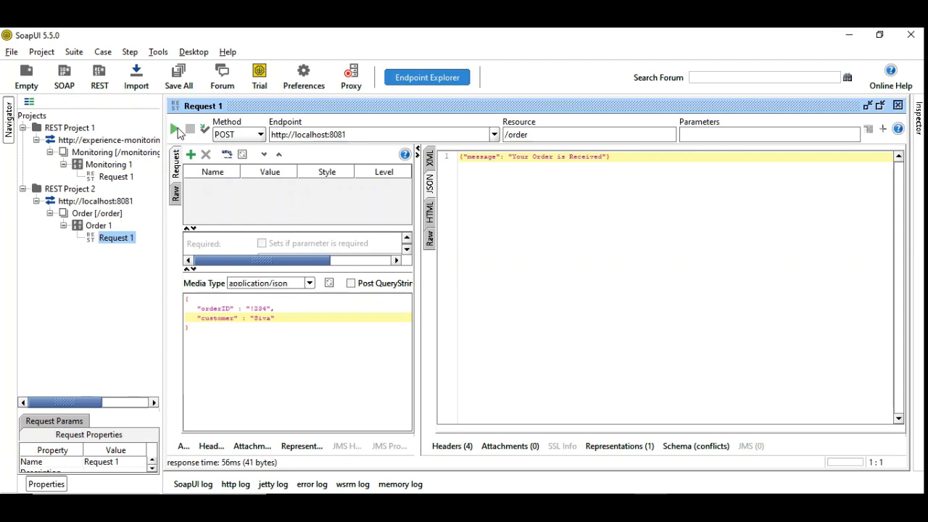
pyautogui.click(176, 130)
pyautogui.click(177, 131)
pyautogui.click(177, 130)
pyautogui.click(177, 130)
pyautogui.click(177, 130)
pyautogui.click(177, 131)
pyautogui.click(176, 130)
pyautogui.click(176, 130)
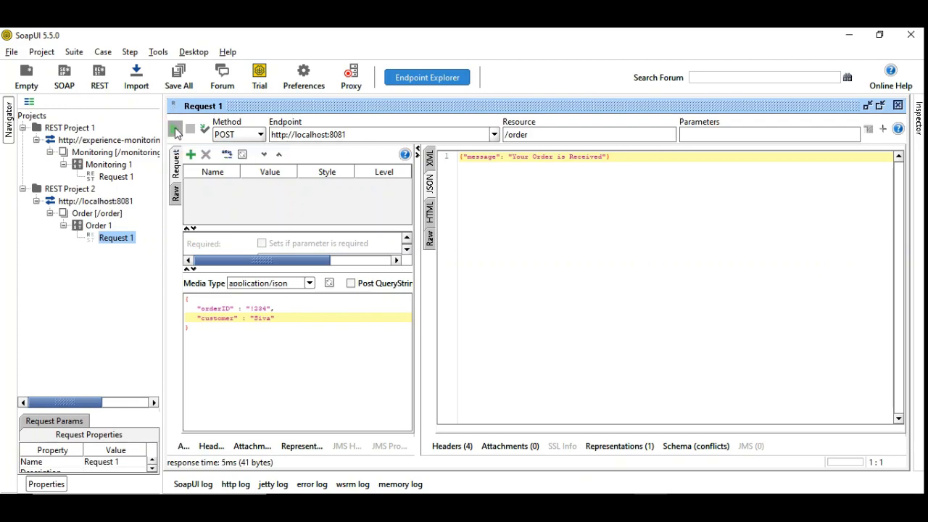
# Return to the custom dashboard in the browser and reload it several times to examine the latest activity in both charts.
pyautogui.hotkey('alt', 'Tab')
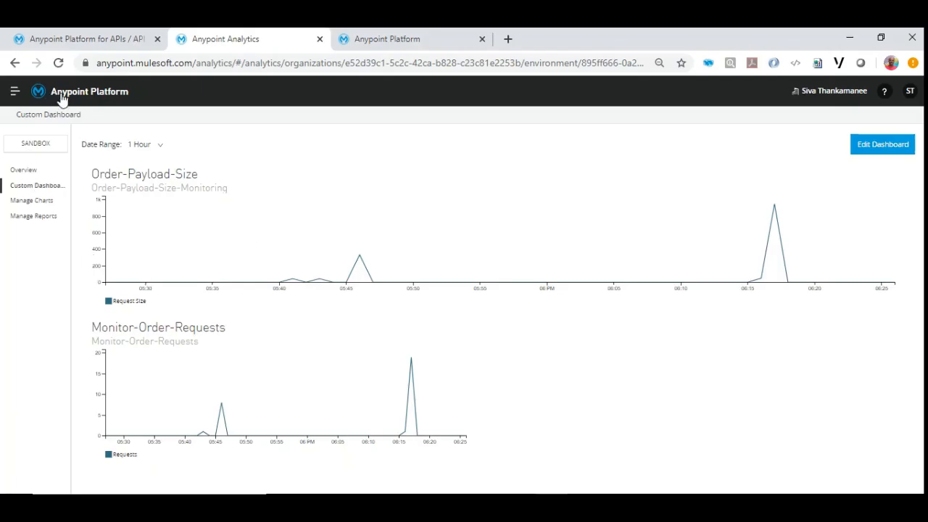
pyautogui.click(61, 64)
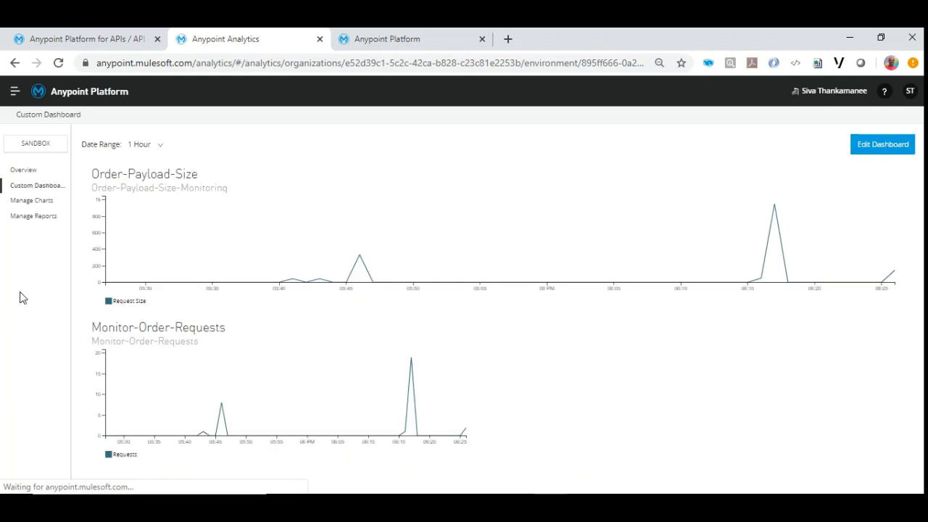
pyautogui.click(60, 64)
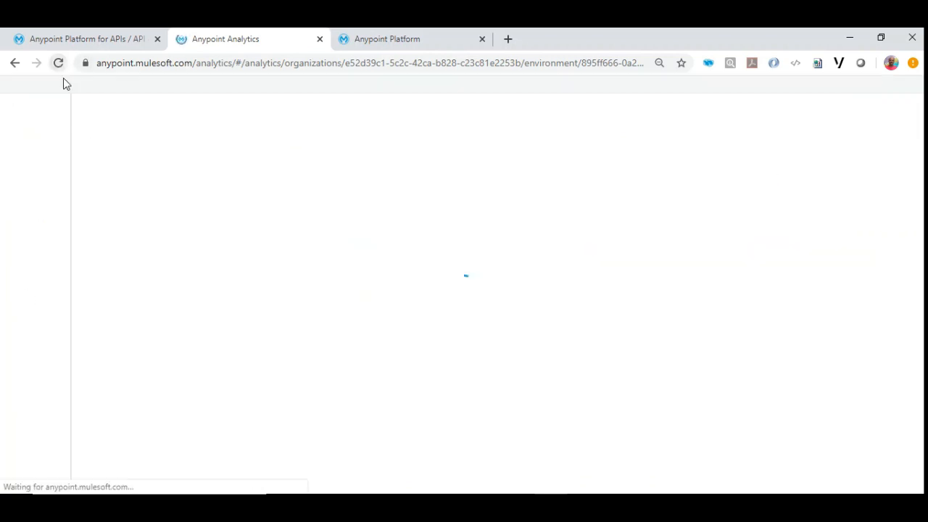
pyautogui.moveTo(895, 274)
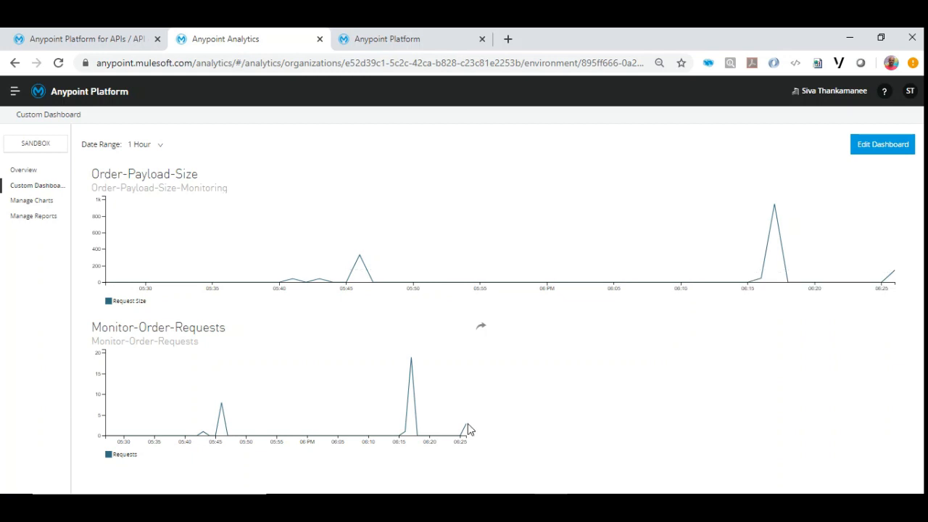
pyautogui.click(58, 63)
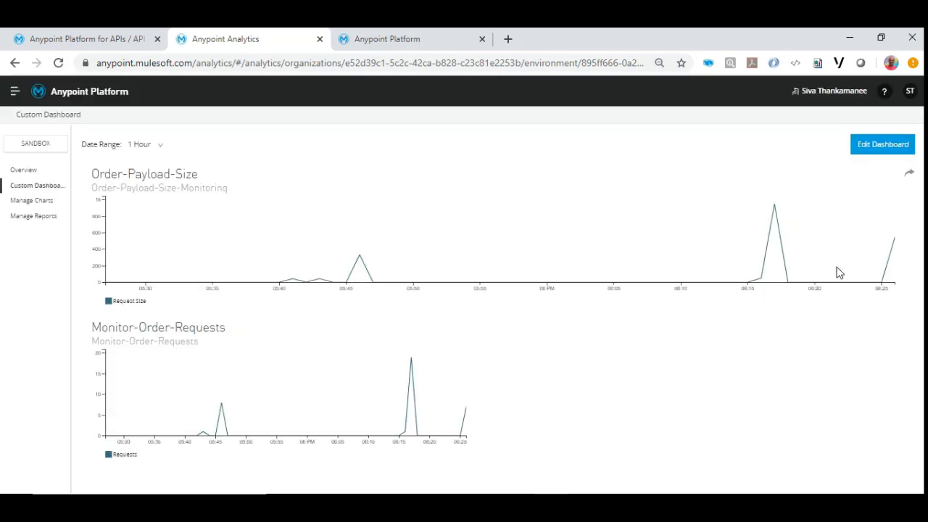
pyautogui.click(58, 64)
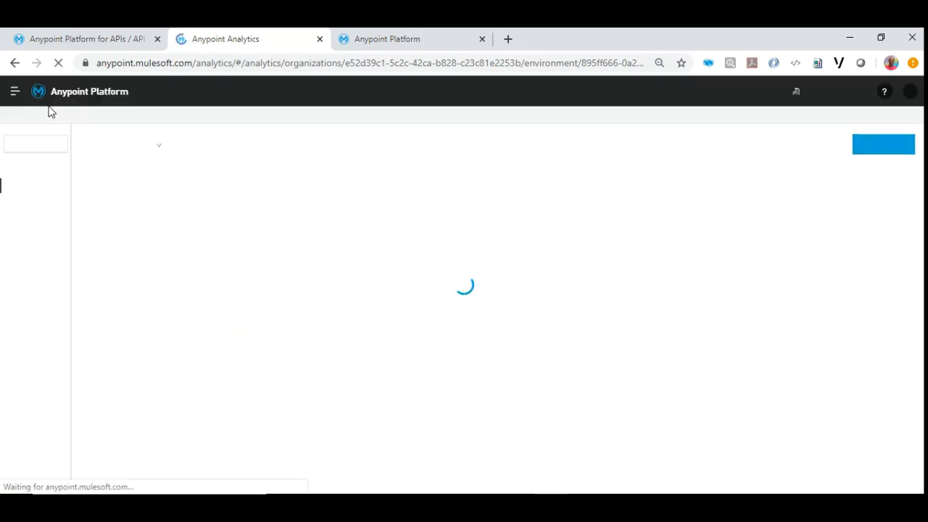
# Copy the order request's JSON body from SoapUI into a new Notepad++ document and add a comma after the customer entry.
pyautogui.click(326, 498)
pyautogui.moveTo(292, 327); pyautogui.dragTo(177, 301)
pyautogui.click(183, 308)
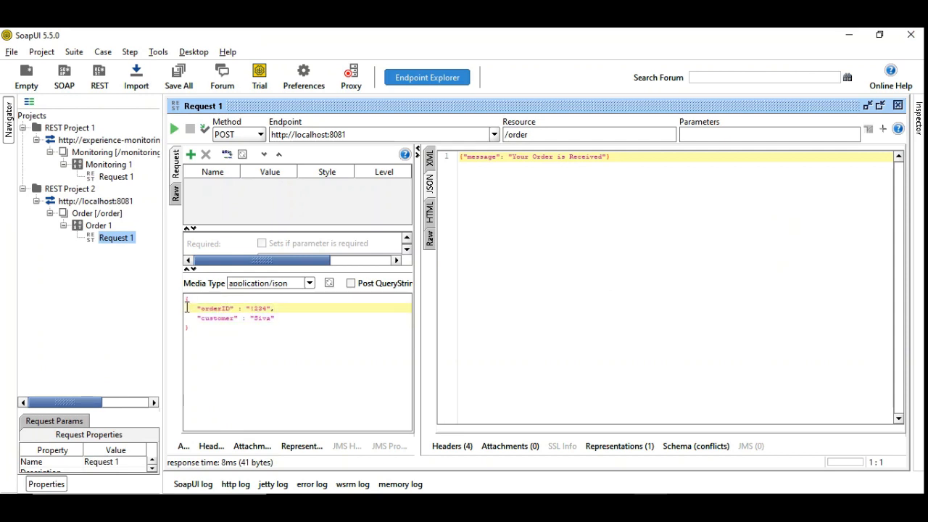
pyautogui.moveTo(208, 326); pyautogui.dragTo(162, 294)
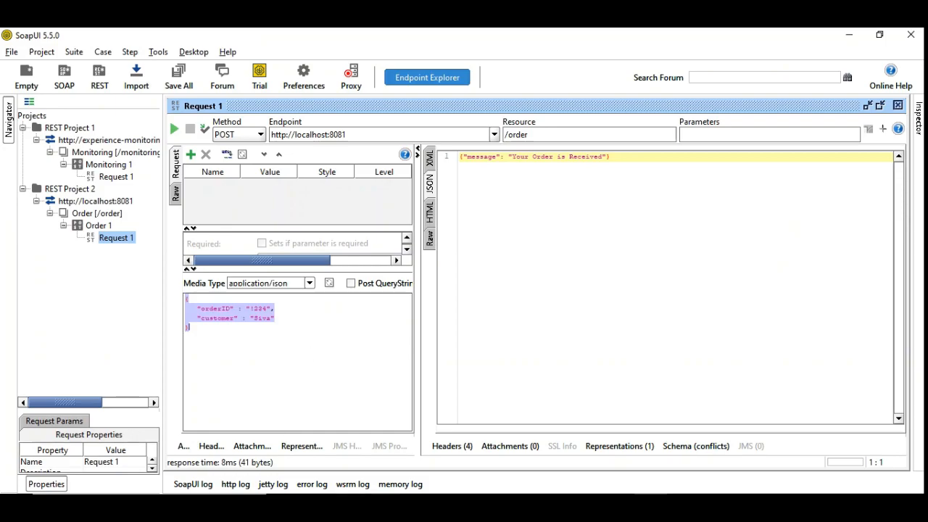
pyautogui.hotkey('alt', 'Tab')
pyautogui.doubleClick(299, 85)
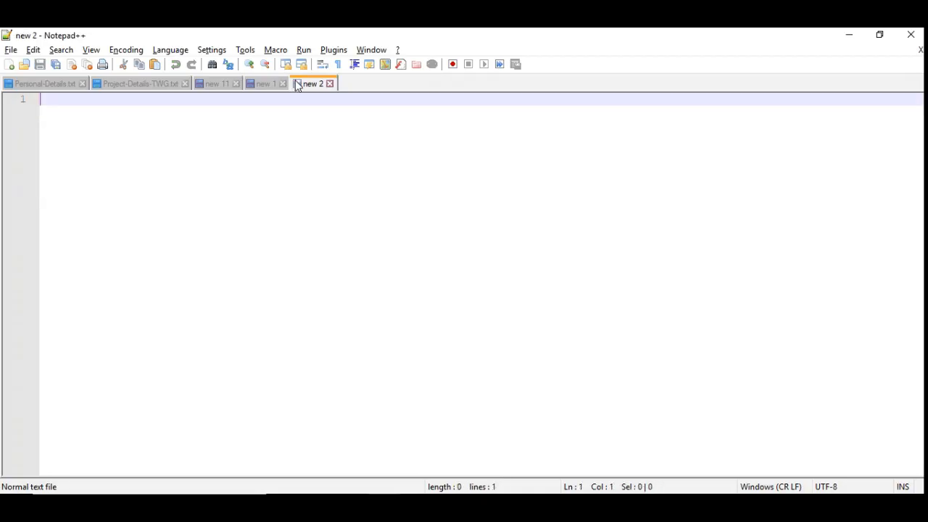
pyautogui.write('{    "orderID" : "!234",    "customer" : "Siva" }')
pyautogui.moveTo(198, 125); pyautogui.dragTo(122, 113)
pyautogui.click(198, 128)
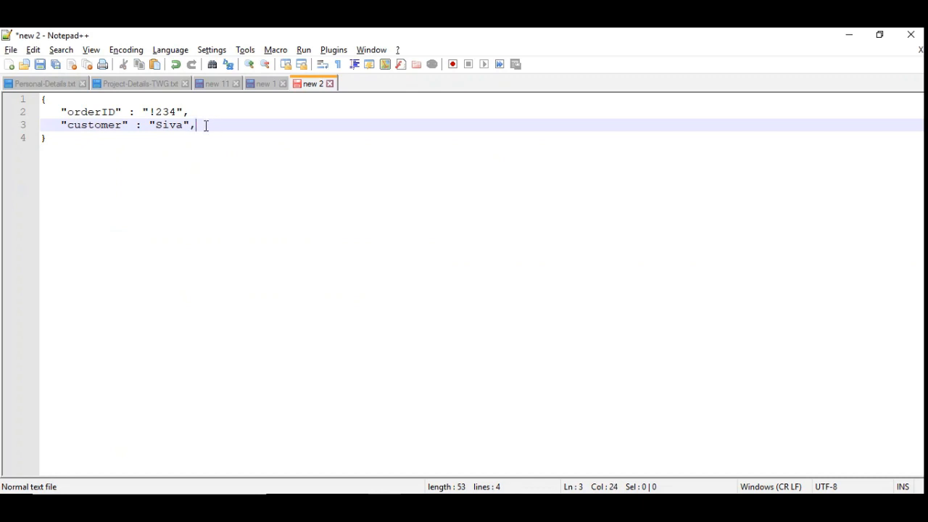
# Duplicate the orderID and customer lines once inside the JSON object, before its closing brace.
pyautogui.moveTo(206, 125); pyautogui.dragTo(34, 113)
pyautogui.hotkey('ctrl', 'c')
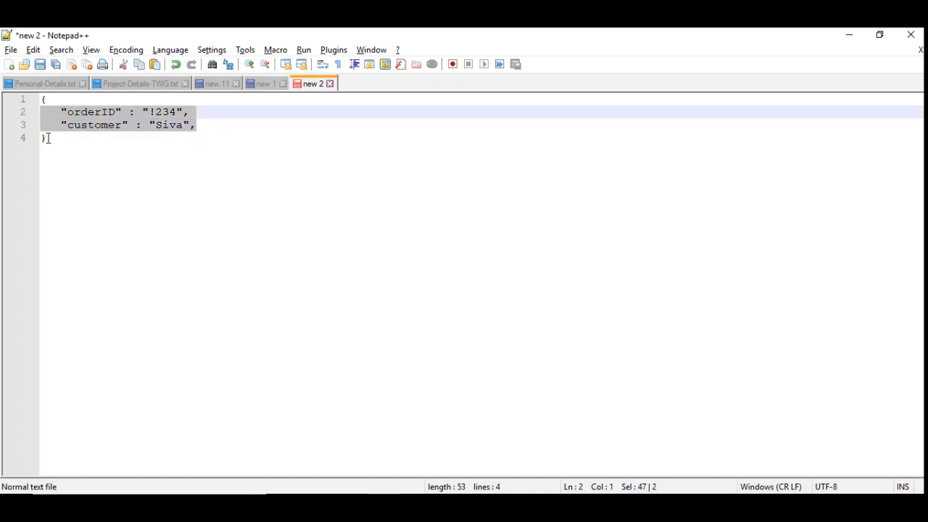
pyautogui.click(43, 138)
pyautogui.press('Return')
pyautogui.press('Up')
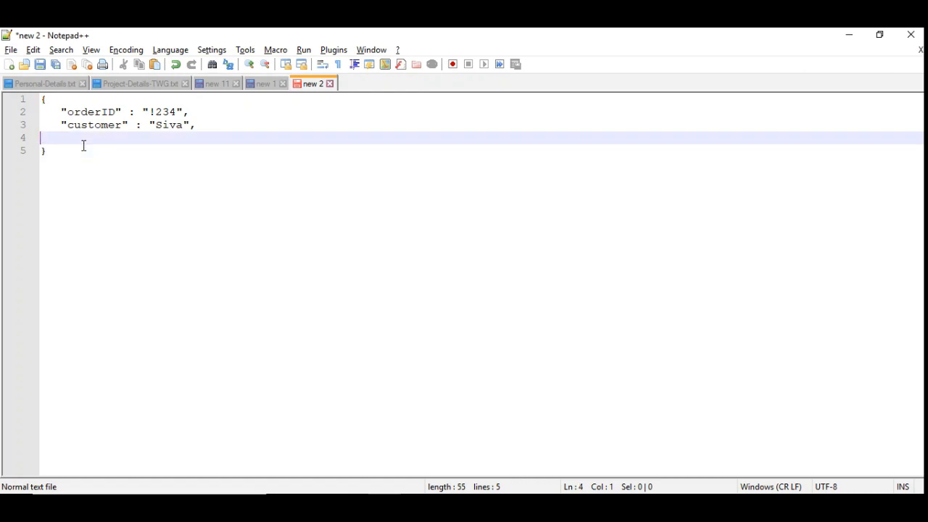
pyautogui.hotkey('ctrl', 'v')
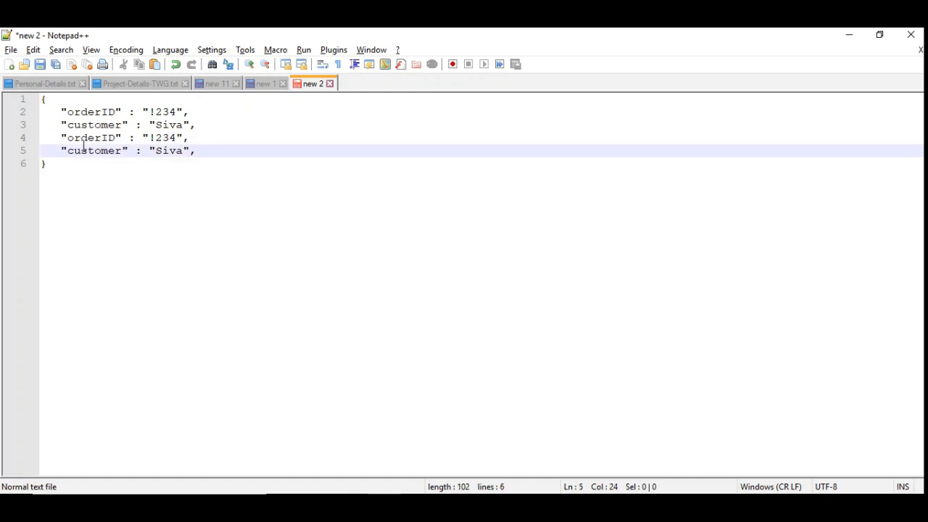
# Copy the duplicated orderID and customer lines and paste them repeatedly before the closing brace until the JSON document spans 101 lines.
pyautogui.press('Up')
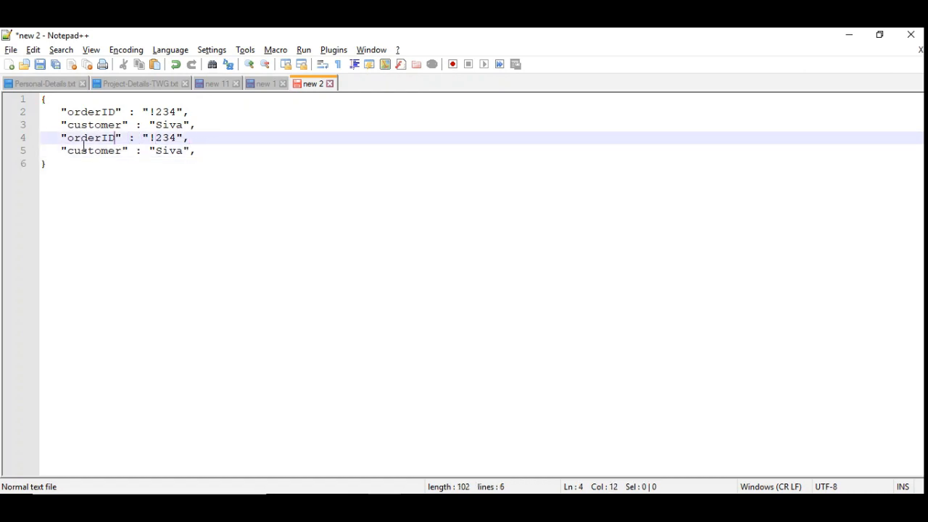
pyautogui.hotkey('ctrl', 'Left')
pyautogui.hotkey('shift', 'Down')
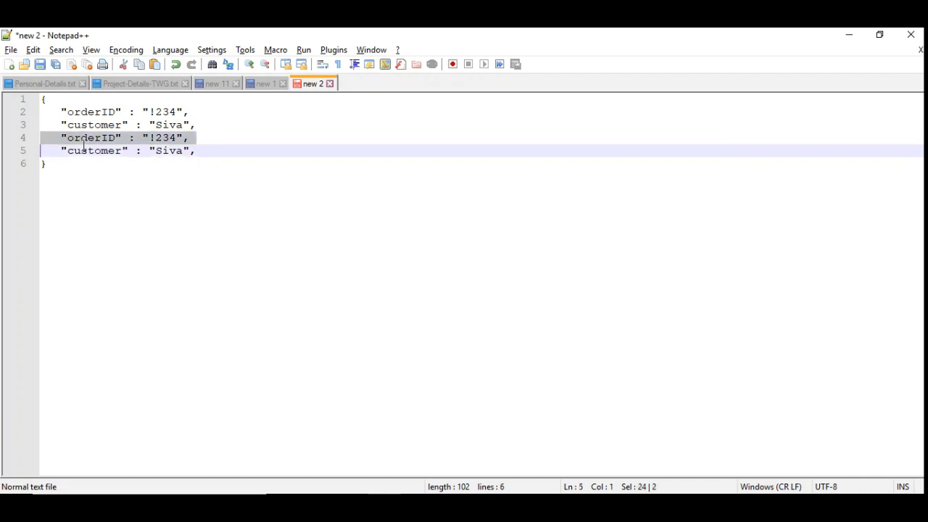
pyautogui.hotkey('shift', 'Down')
pyautogui.hotkey('ctrl', 'c')
pyautogui.press('Right')
pyautogui.press('Return')
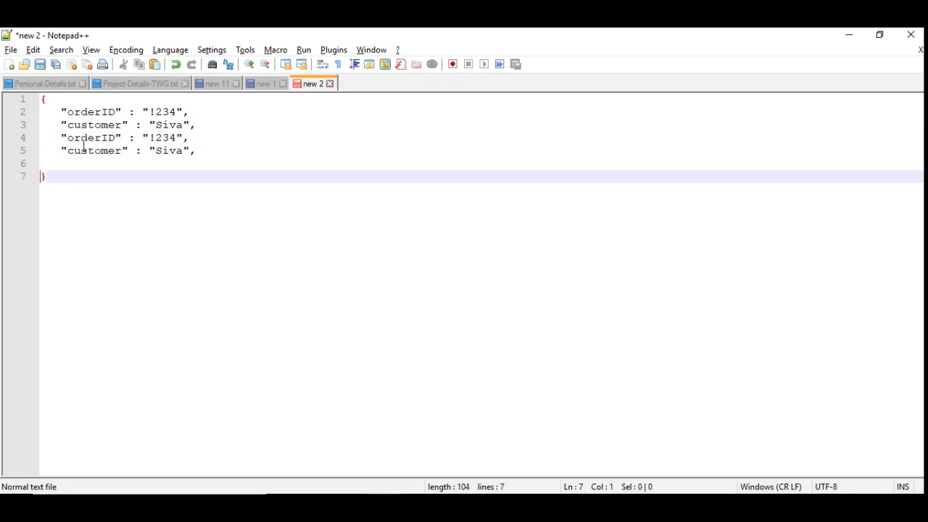
pyautogui.press('Up')
pyautogui.hotkey('ctrl', 'v')
pyautogui.hotkey('ctrl', 'v')
pyautogui.hotkey('ctrl', 'v')
pyautogui.hotkey('ctrl', 'v')
pyautogui.hotkey('ctrl', 'v')
pyautogui.hotkey('ctrl', 'v')
pyautogui.hotkey('ctrl', 'v')
pyautogui.hotkey('ctrl', 'v')
pyautogui.hotkey('ctrl', 'v')
pyautogui.hotkey('ctrl', 'v')
pyautogui.hotkey('ctrl', 'v')
pyautogui.hotkey('ctrl', 'v')
pyautogui.hotkey('ctrl', 'v')
pyautogui.hotkey('ctrl', 'v')
pyautogui.hotkey('ctrl', 'v')
pyautogui.hotkey('ctrl', 'v')
pyautogui.hotkey('ctrl', 'v')
pyautogui.hotkey('ctrl', 'v')
pyautogui.hotkey('ctrl', 'v')
pyautogui.hotkey('ctrl', 'v')
pyautogui.hotkey('ctrl', 'v')
pyautogui.hotkey('ctrl', 'v')
pyautogui.hotkey('ctrl', 'v')
pyautogui.hotkey('ctrl', 'v')
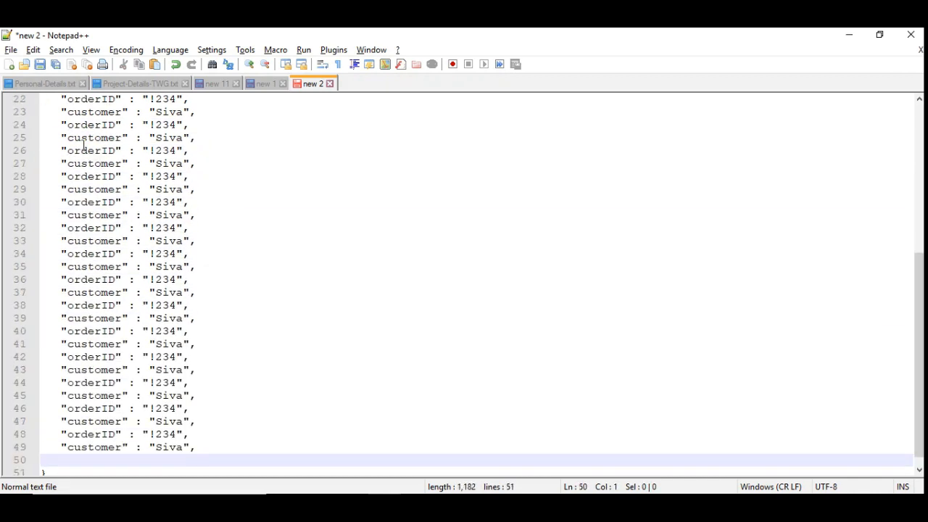
# Copy the whole enlarged JSON, replace the order request's body in SoapUI with it, and submit the POST request.
pyautogui.hotkey('ctrl', 'a')
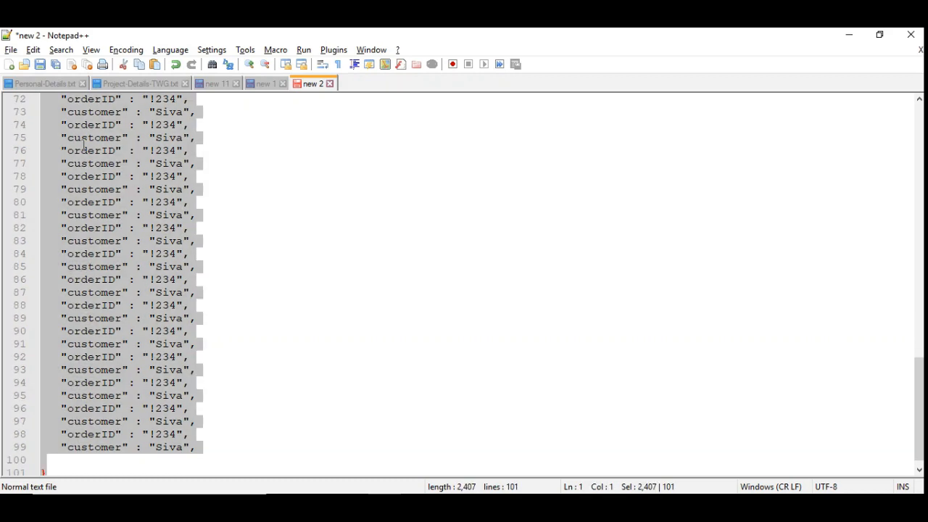
pyautogui.hotkey('alt', 'Tab')
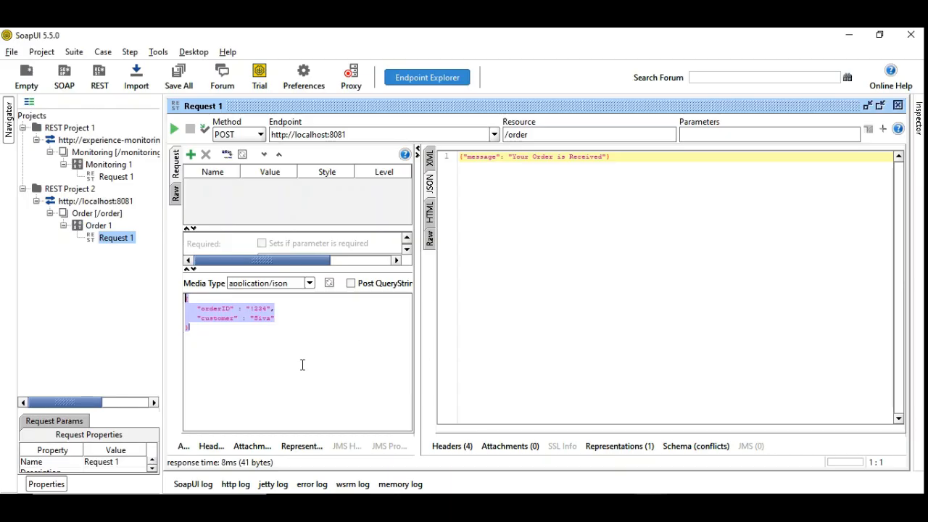
pyautogui.click(268, 349)
pyautogui.hotkey('ctrl', 'a')
pyautogui.hotkey('ctrl', 'v')
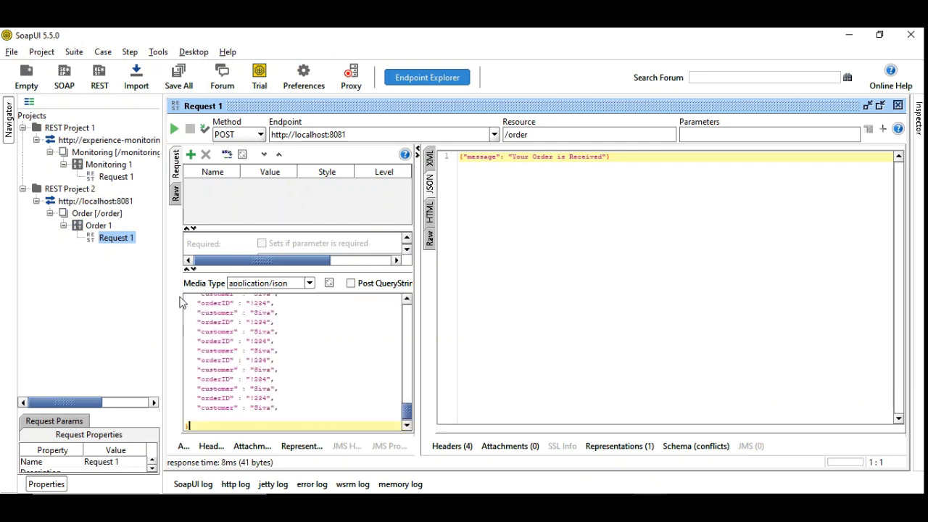
pyautogui.click(174, 129)
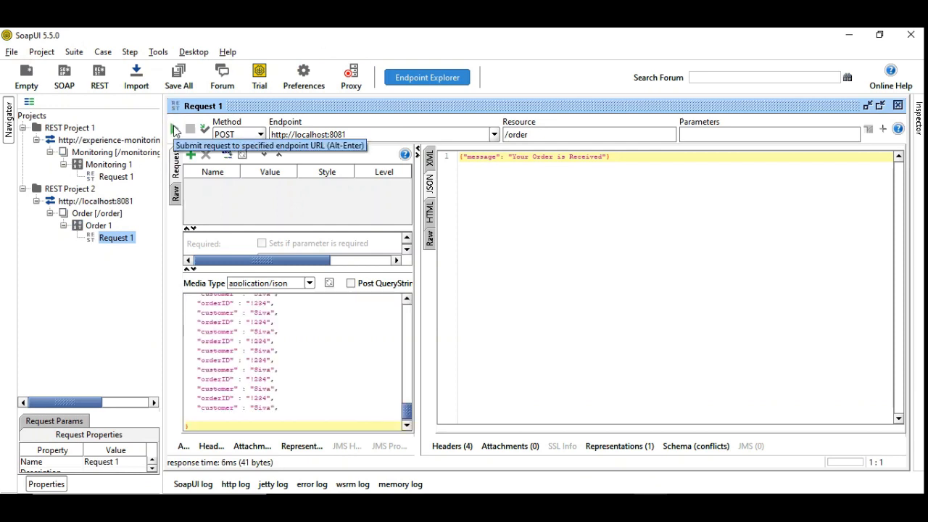
# Return to Notepad++, copy the orderID and customer lines, and paste them repeatedly before the closing brace to reach about 489 lines.
pyautogui.hotkey('alt', 'Tab')
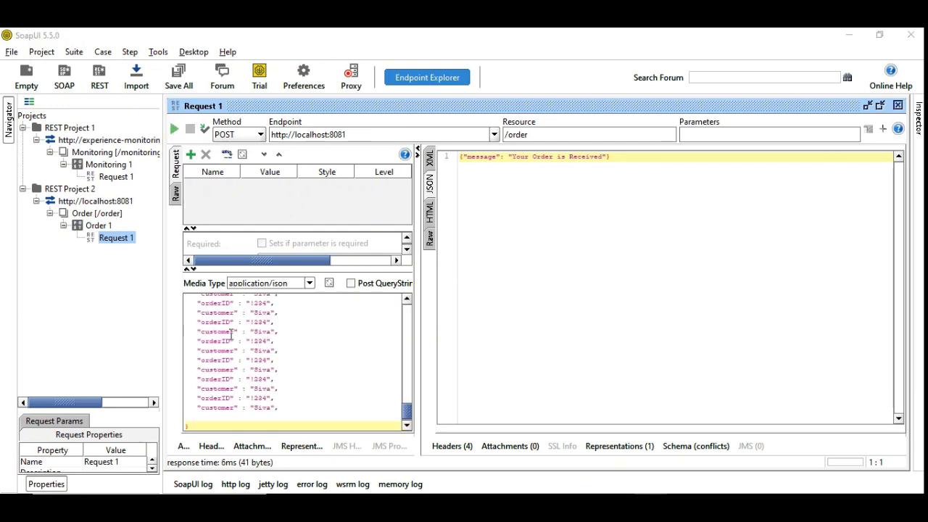
pyautogui.click(63, 447)
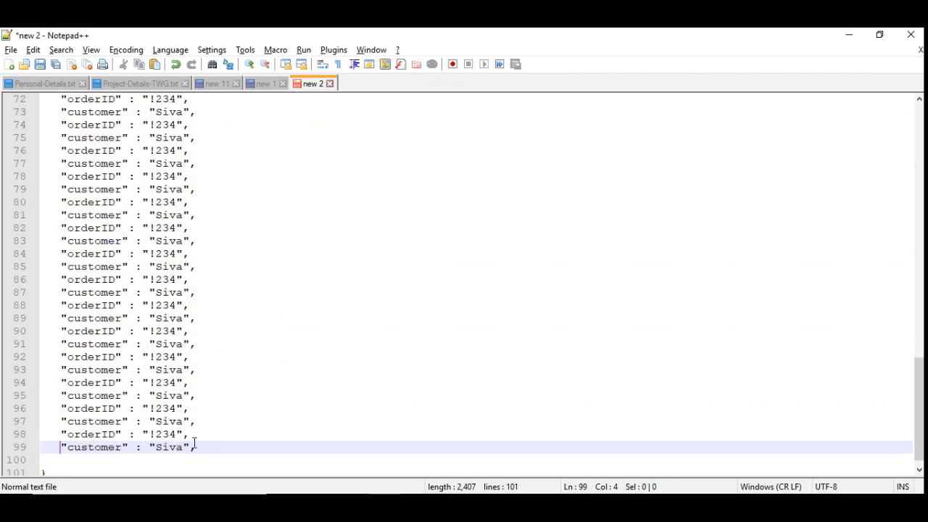
pyautogui.click(196, 445)
pyautogui.hotkey('ctrl', 'a')
pyautogui.hotkey('shift', 'Down')
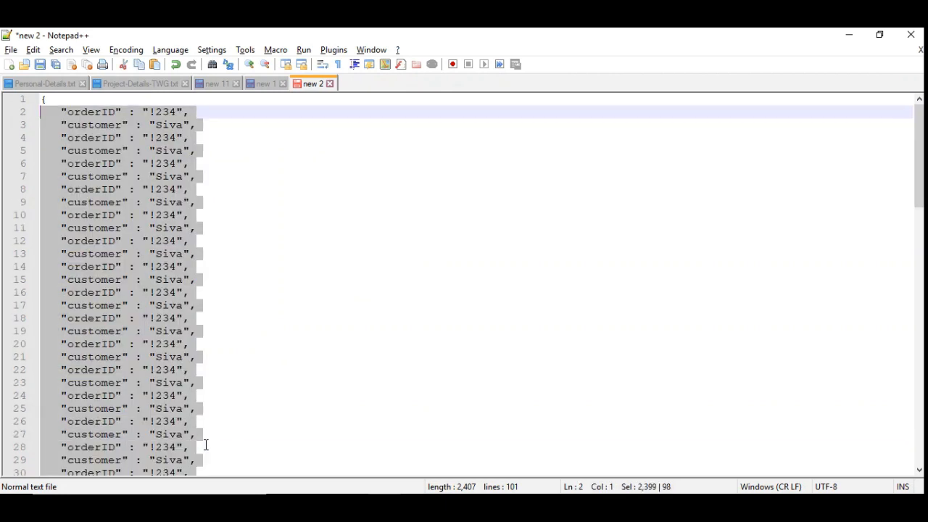
pyautogui.scroll(-20, 206, 444)
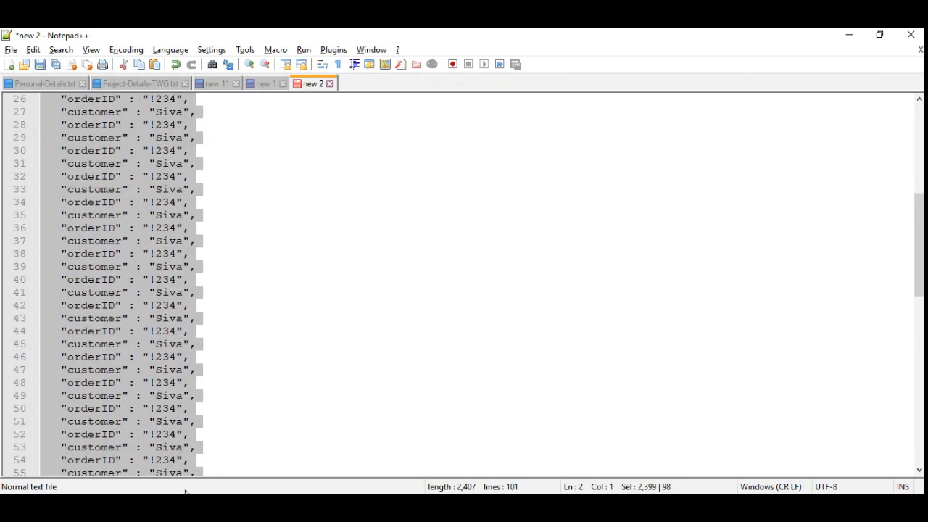
pyautogui.click(44, 446)
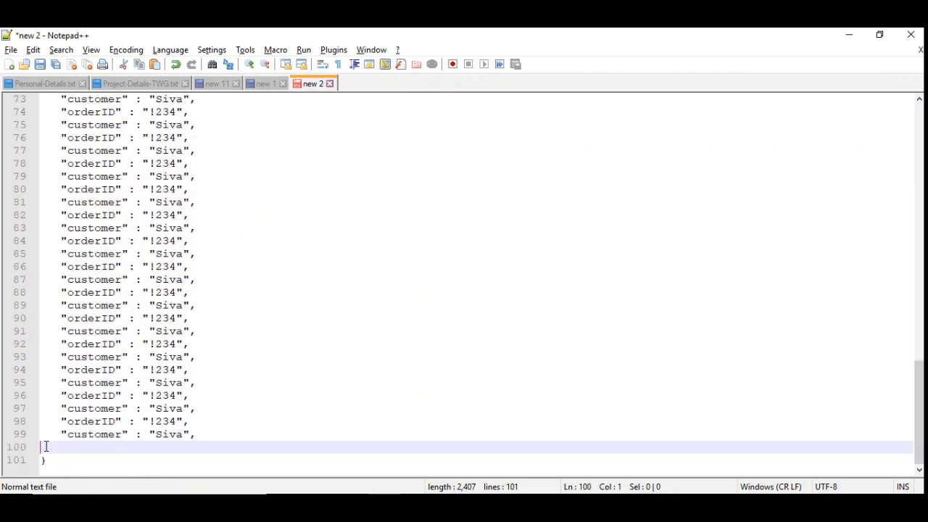
pyautogui.hotkey('ctrl', 'v')
pyautogui.hotkey('ctrl', 'v')
pyautogui.hotkey('ctrl', 'v')
pyautogui.hotkey('ctrl', 'v')
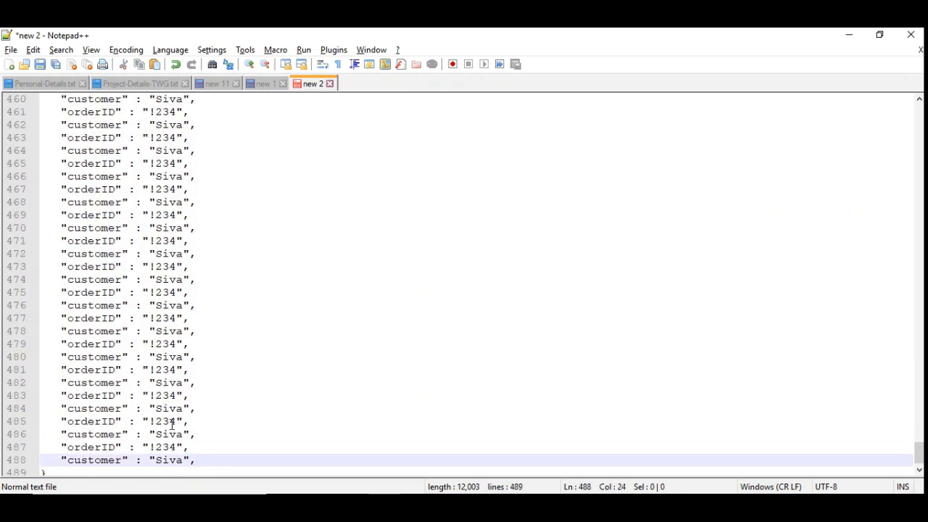
# Paste more copies of the order lines until the JSON spans 2,430 lines, and remove the comma after the last customer entry.
pyautogui.press('Return')
pyautogui.scroll(-1, 171, 425)
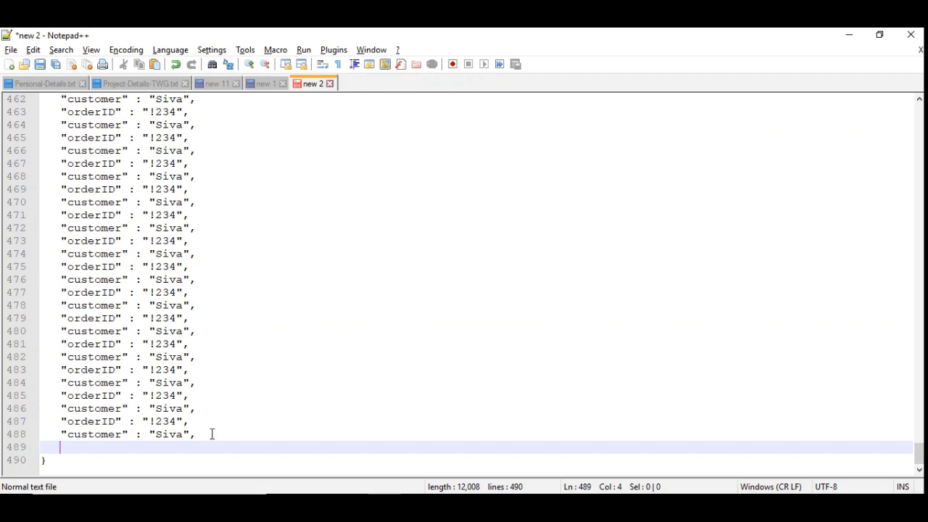
pyautogui.hotkey('ctrl', 'v')
pyautogui.hotkey('ctrl', 'v')
pyautogui.hotkey('ctrl', 'v')
pyautogui.hotkey('ctrl', 'v')
pyautogui.hotkey('ctrl', 'v')
pyautogui.hotkey('ctrl', 'v')
pyautogui.hotkey('ctrl', 'v')
pyautogui.hotkey('ctrl', 'v')
pyautogui.hotkey('ctrl', 'v')
pyautogui.hotkey('ctrl', 'v')
pyautogui.hotkey('ctrl', 'v')
pyautogui.hotkey('ctrl', 'v')
pyautogui.hotkey('ctrl', 'v')
pyautogui.hotkey('ctrl', 'v')
pyautogui.hotkey('ctrl', 'v')
pyautogui.hotkey('ctrl', 'v')
pyautogui.hotkey('ctrl', 'v')
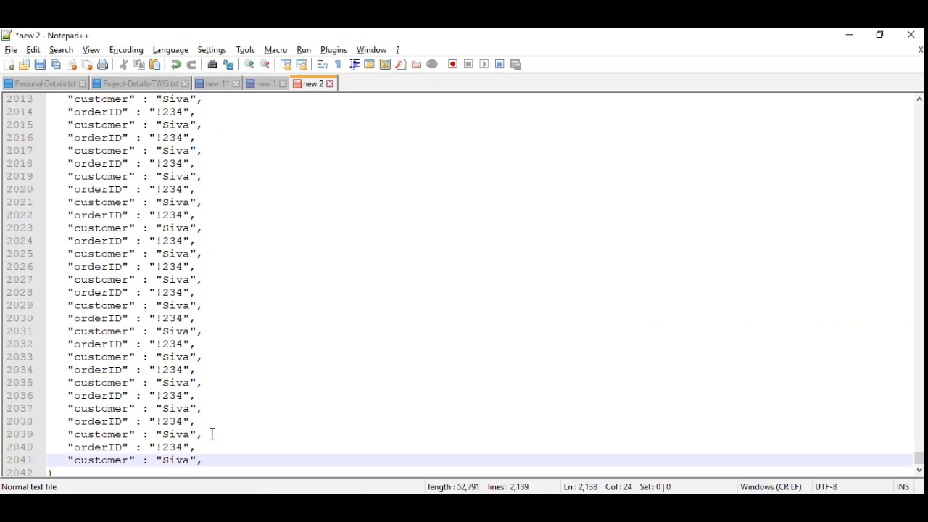
pyautogui.hotkey('ctrl', 'v')
pyautogui.hotkey('ctrl', 'v')
pyautogui.hotkey('ctrl', 'v')
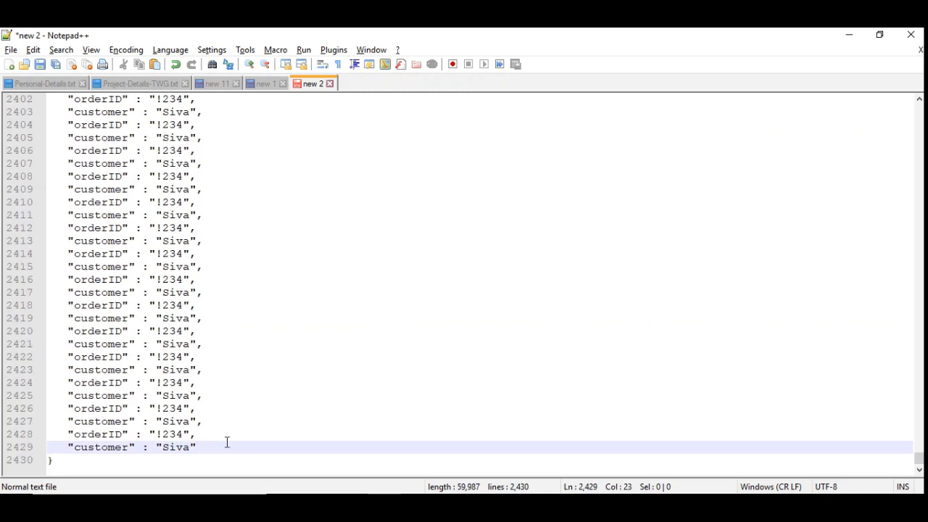
# Replace the request body in SoapUI with the full 2,430-line JSON from Notepad++ and submit the POST request to /order.
pyautogui.hotkey('ctrl', 'a')
pyautogui.hotkey('alt', 'Tab')
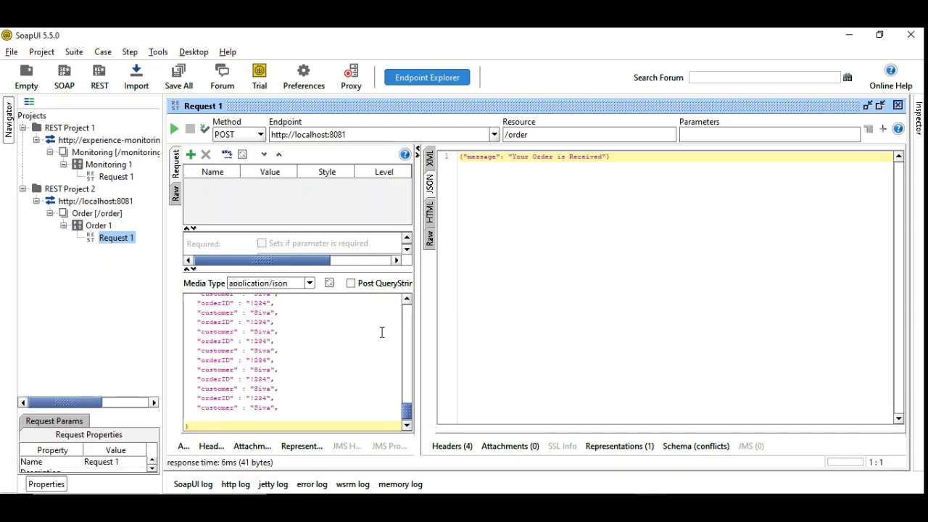
pyautogui.click(309, 321)
pyautogui.hotkey('ctrl', 'a')
pyautogui.hotkey('ctrl', 'v')
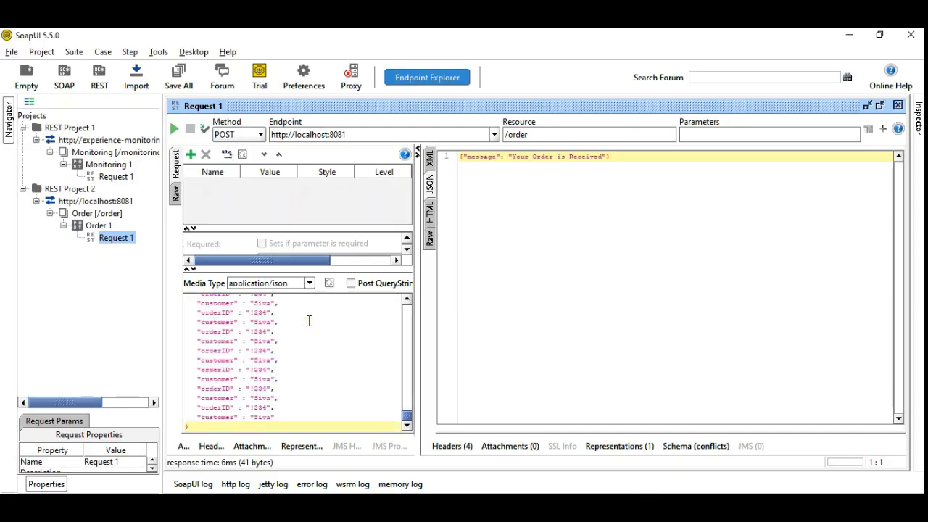
pyautogui.click(174, 129)
# Switch to the Anypoint Analytics custom dashboard in the browser and reload it several times to examine the Order-Payload-Size chart.
pyautogui.hotkey('alt', 'Tab')
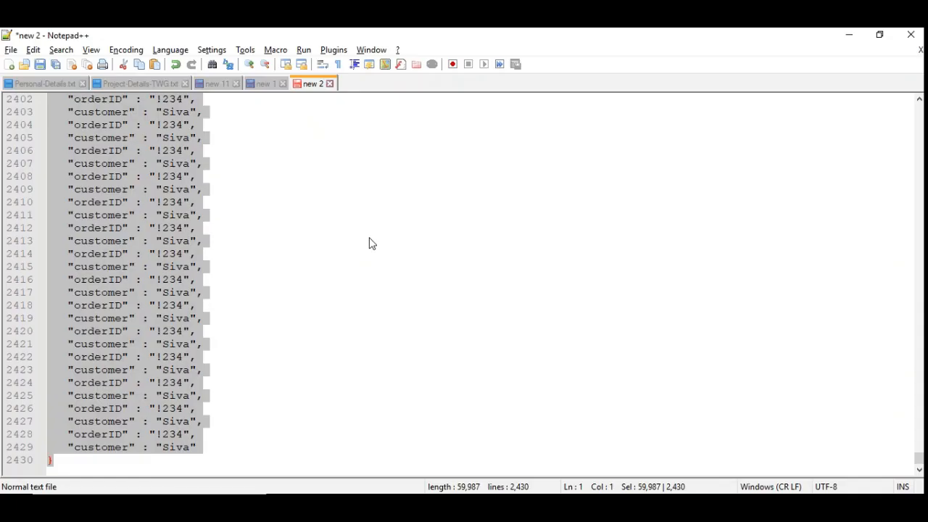
pyautogui.hotkey('alt', 'Tab')
pyautogui.hotkey('alt', 'Tab')
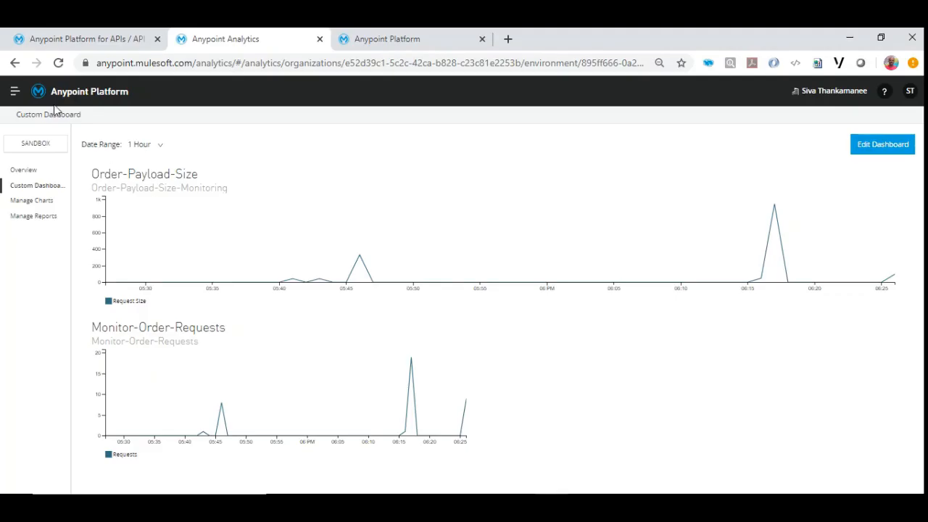
pyautogui.click(59, 64)
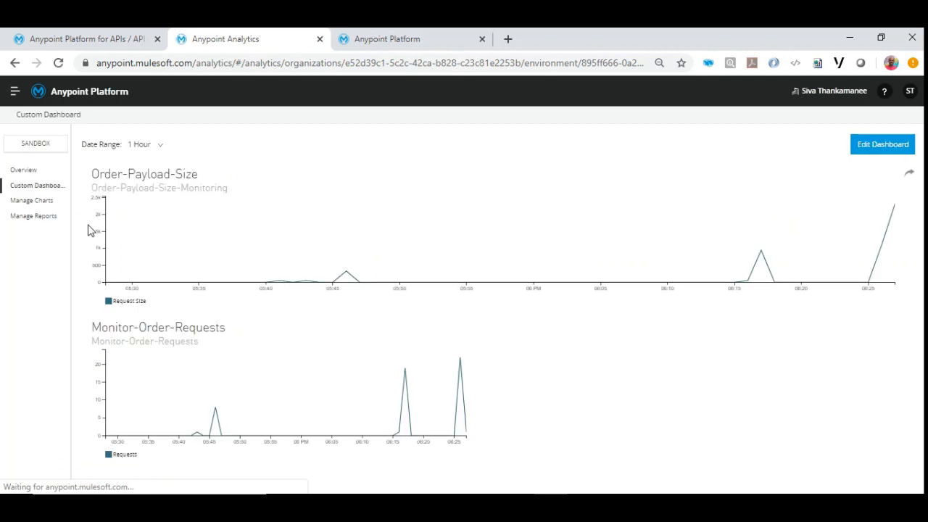
pyautogui.click(59, 64)
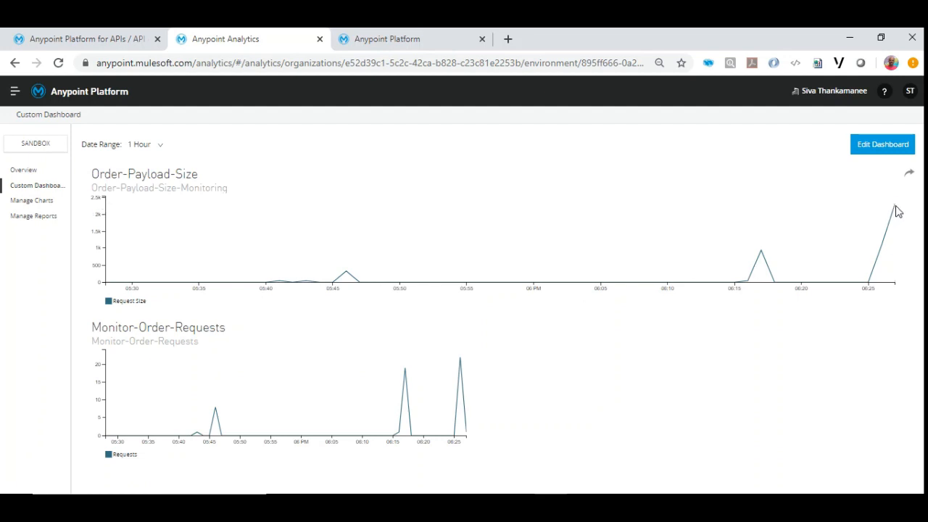
pyautogui.click(60, 63)
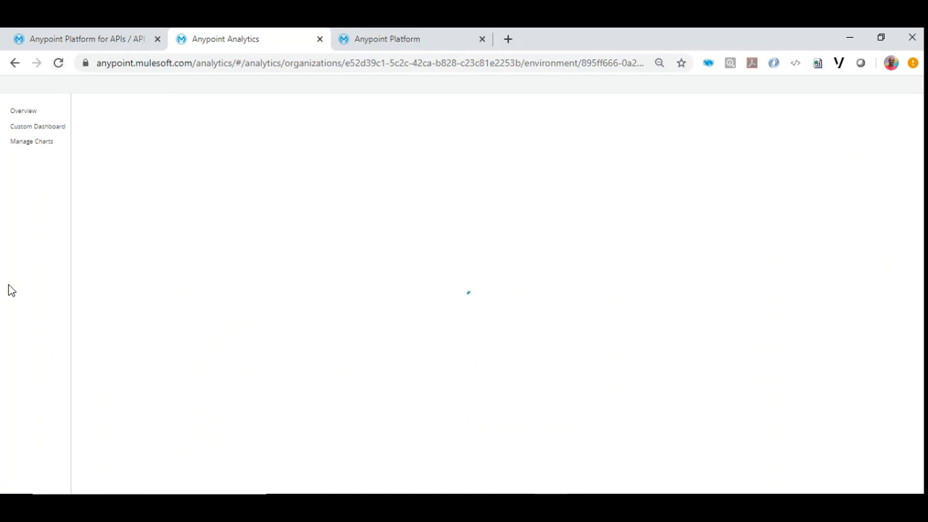
pyautogui.click(60, 63)
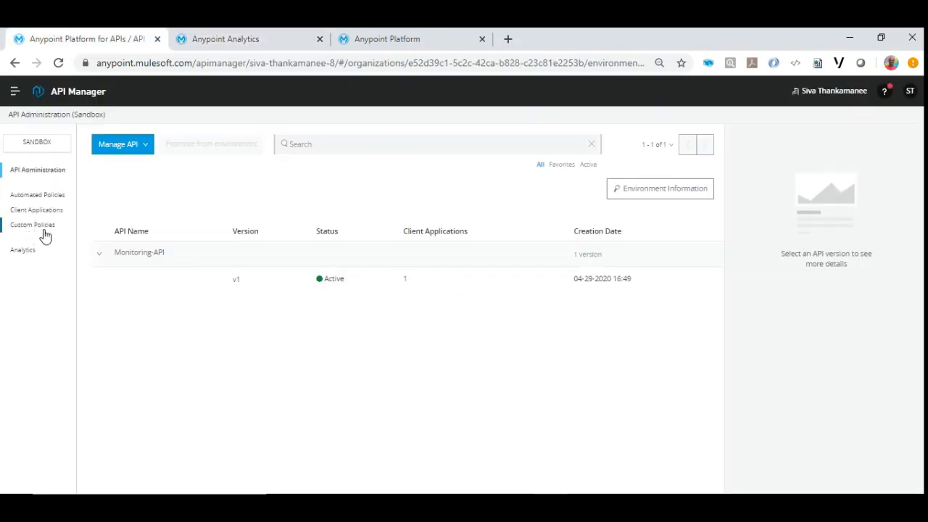
# Reopen the custom dashboard in Anypoint Analytics and inspect the latest peak in the Monitor-Order-Requests chart.
pyautogui.click(174, 42)
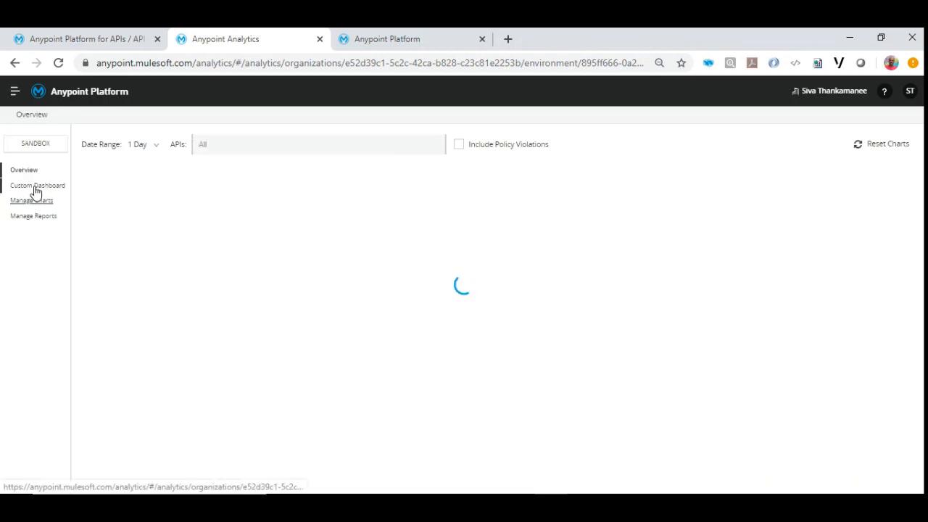
pyautogui.click(39, 191)
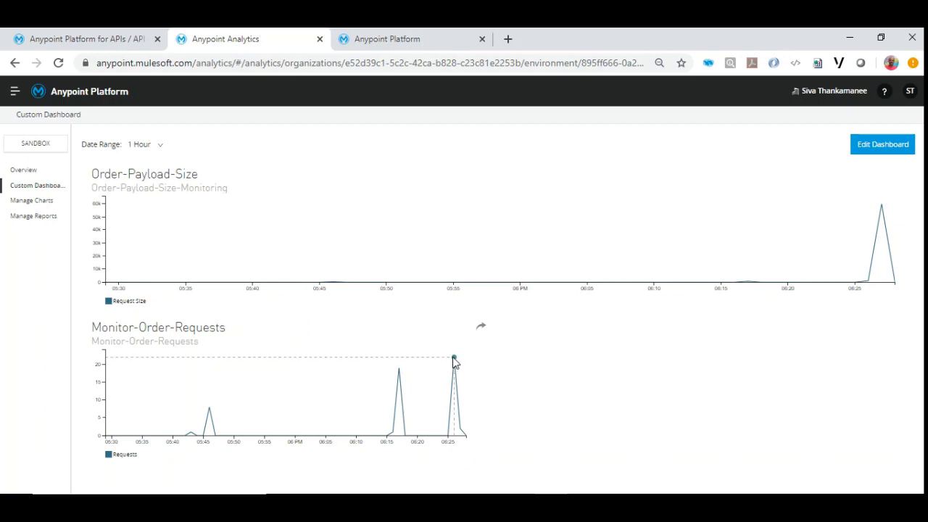
pyautogui.moveTo(454, 360)
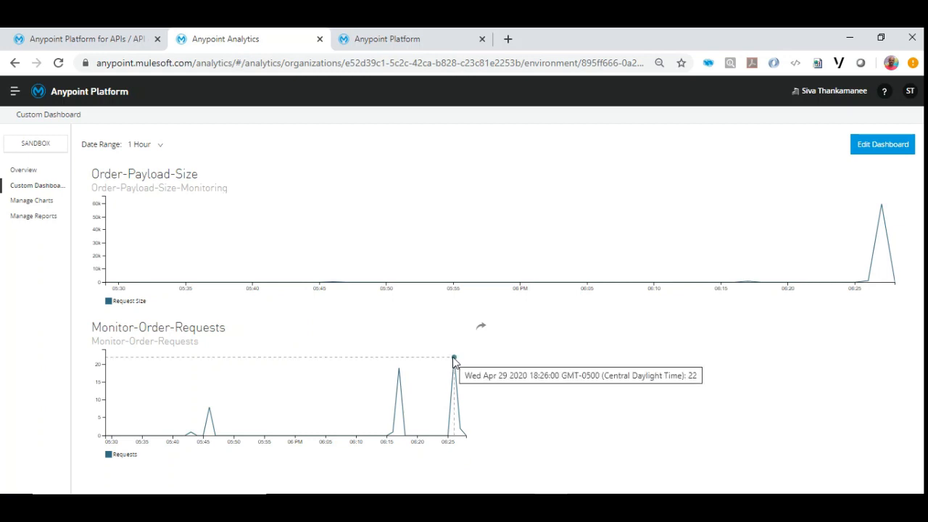